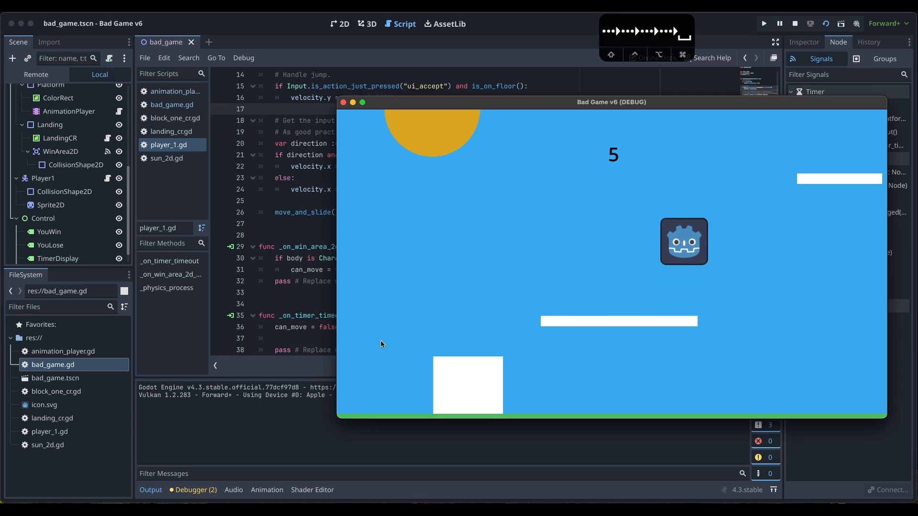
pyautogui.press('Right')
pyautogui.press('Left')
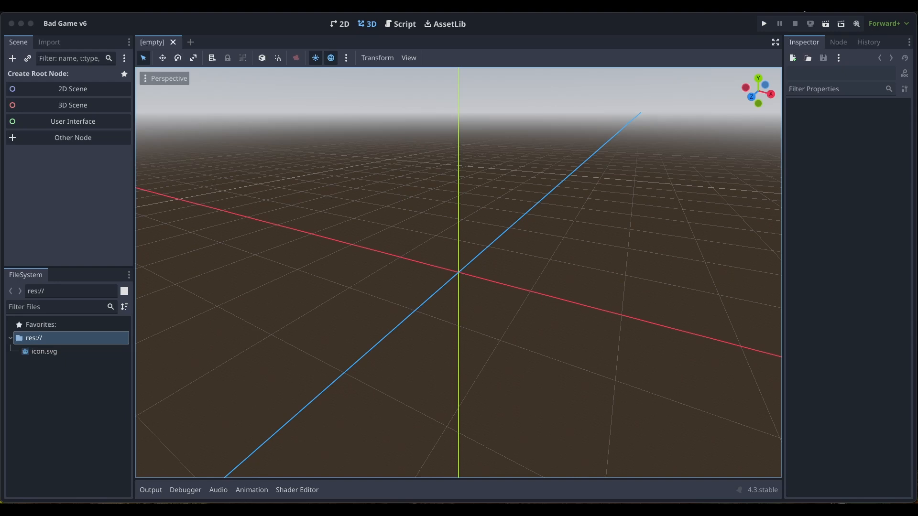
pyautogui.moveTo(857, 443); pyautogui.dragTo(736, 443)
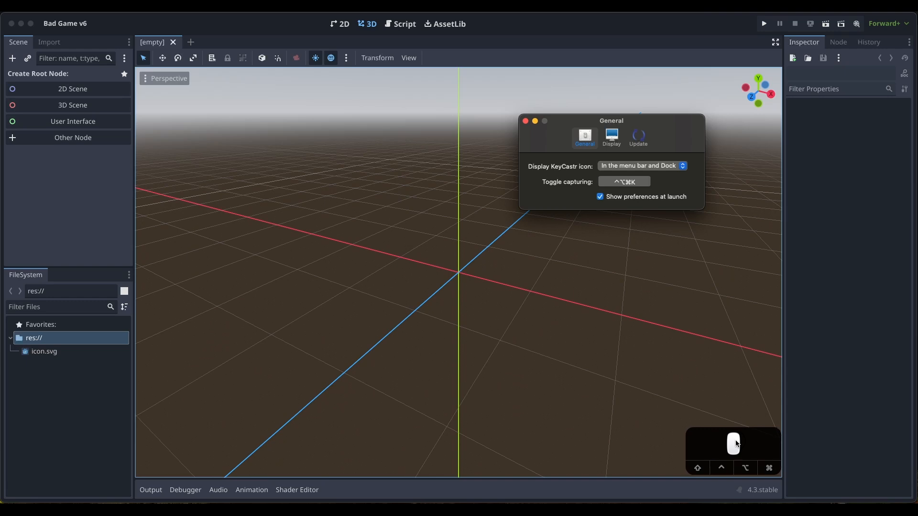
pyautogui.moveTo(736, 444); pyautogui.dragTo(650, 30)
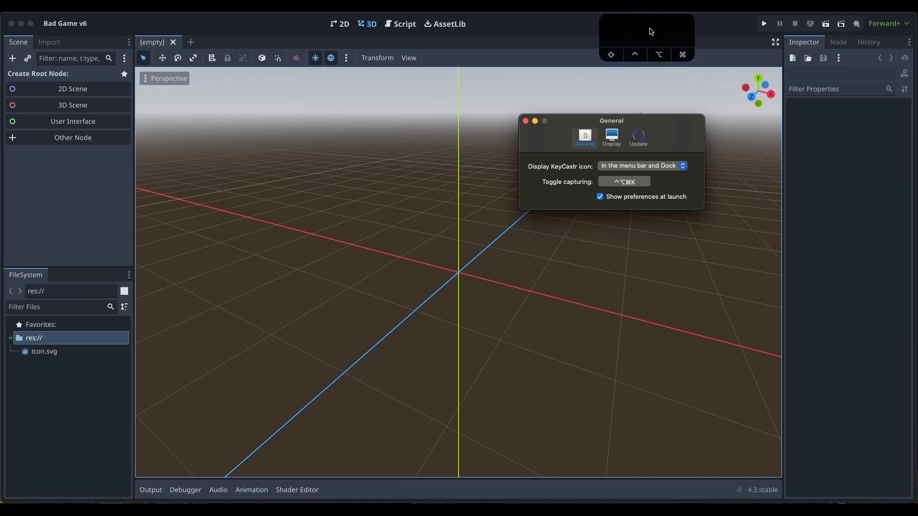
pyautogui.click(525, 121)
pyautogui.click(505, 251)
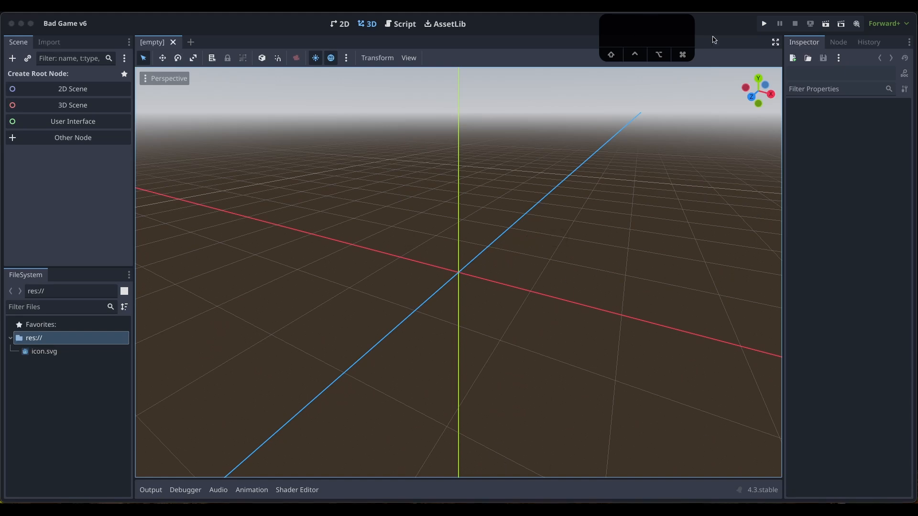
pyautogui.click(544, 217)
# - Switch to the 2D workspace and create a 2D Scene root node for the empty scene
pyautogui.click(346, 26)
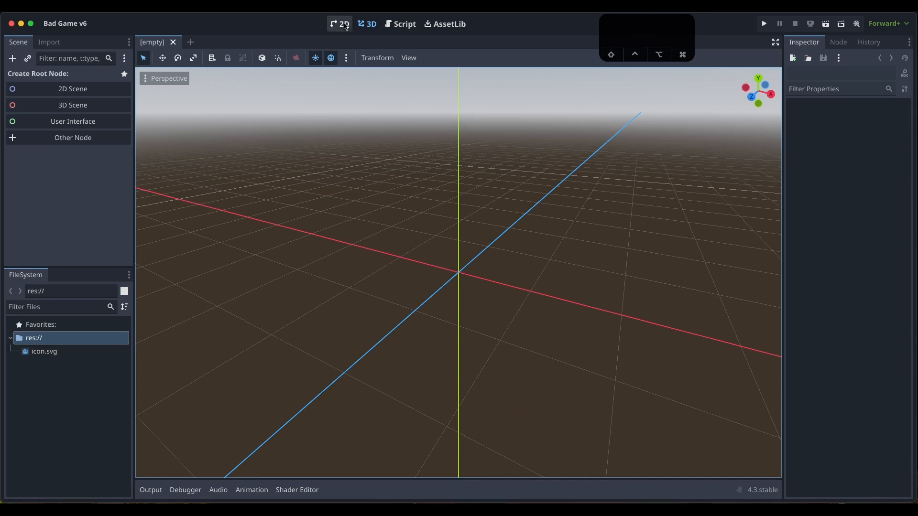
pyautogui.click(346, 26)
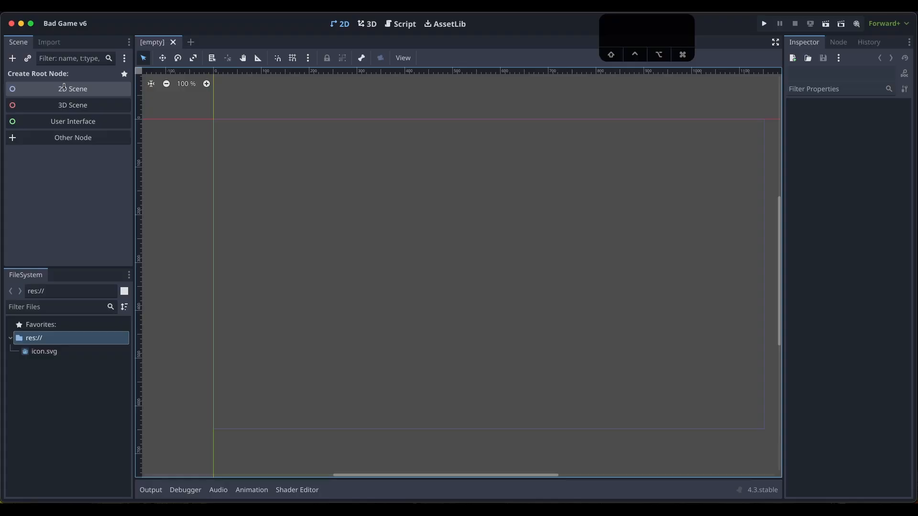
pyautogui.click(16, 88)
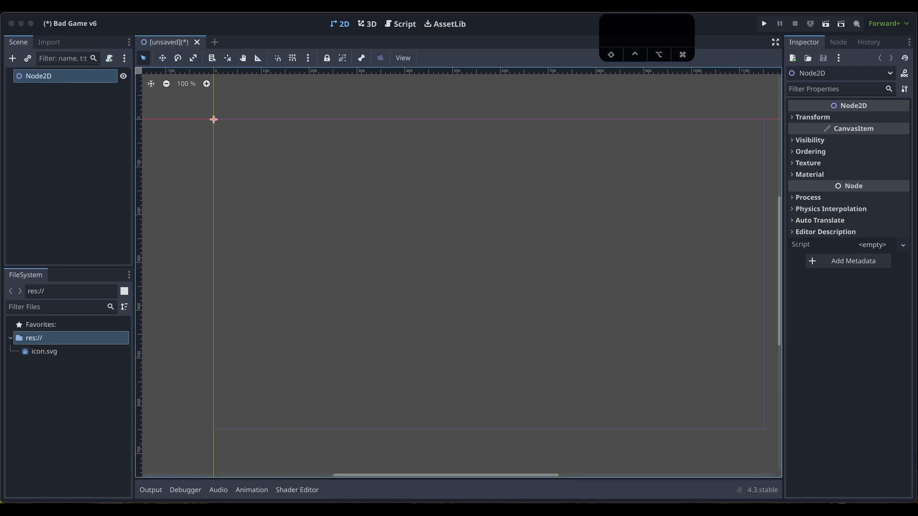
# - Rename the Node2D root node as BadGame
pyautogui.click(50, 109)
pyautogui.click(334, 510)
pyautogui.doubleClick(44, 77)
pyautogui.write('B')
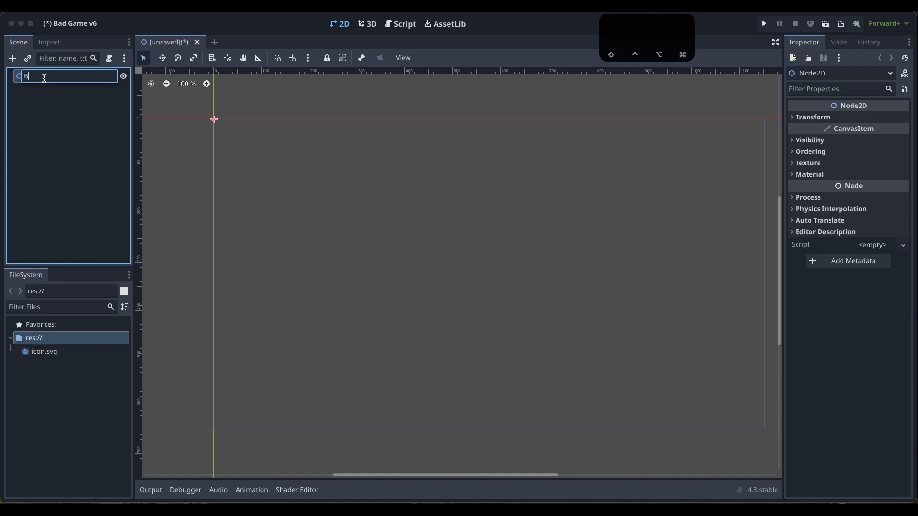
pyautogui.press('BackSpace')
pyautogui.write('Bag')
pyautogui.press('BackSpace')
pyautogui.write('dGame')
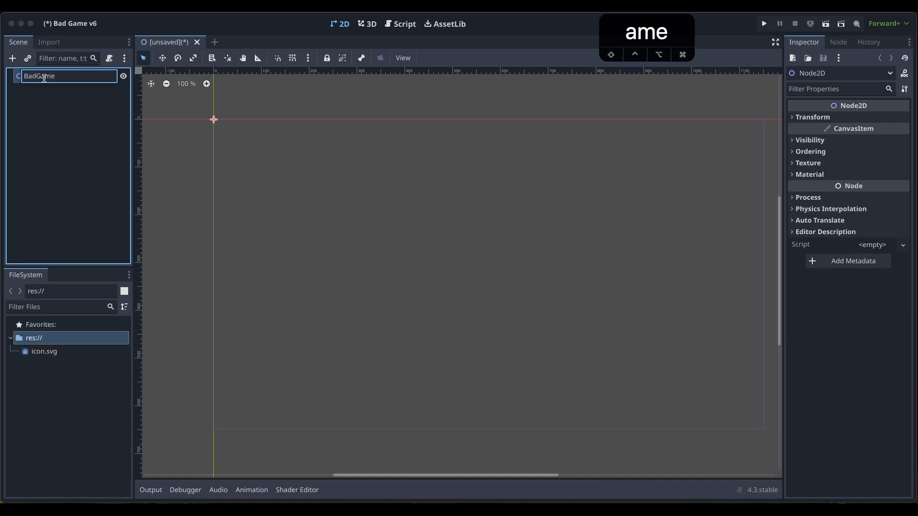
pyautogui.press('Return')
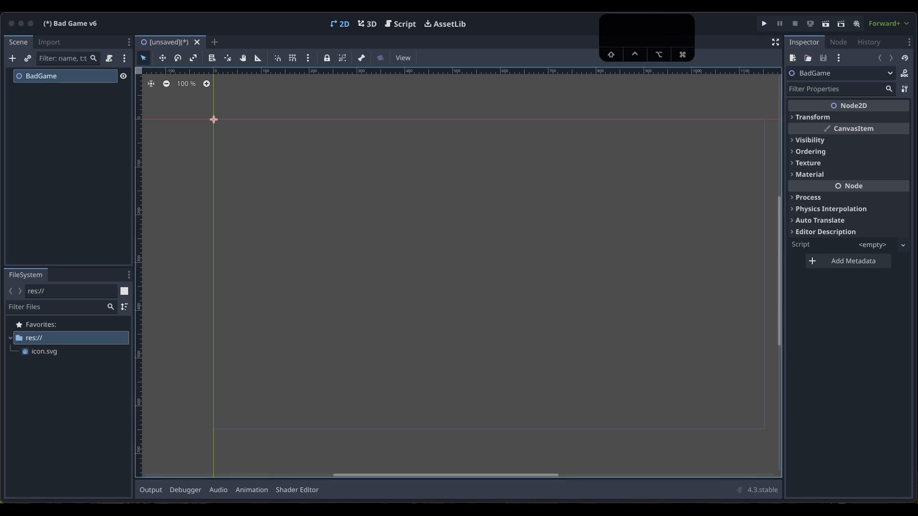
# - Save the new scene as bad_game.tscn in the project's res:// folder
pyautogui.click(66, 119)
pyautogui.press('super+s')
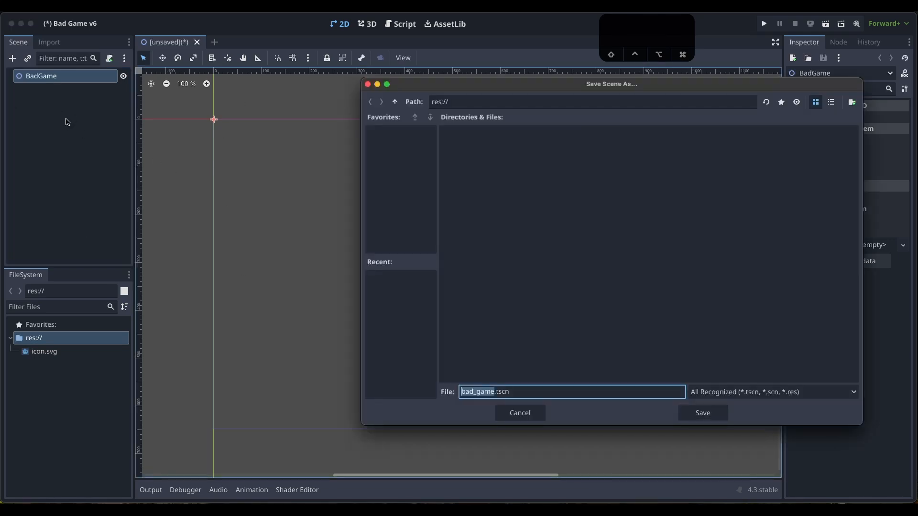
pyautogui.click(700, 415)
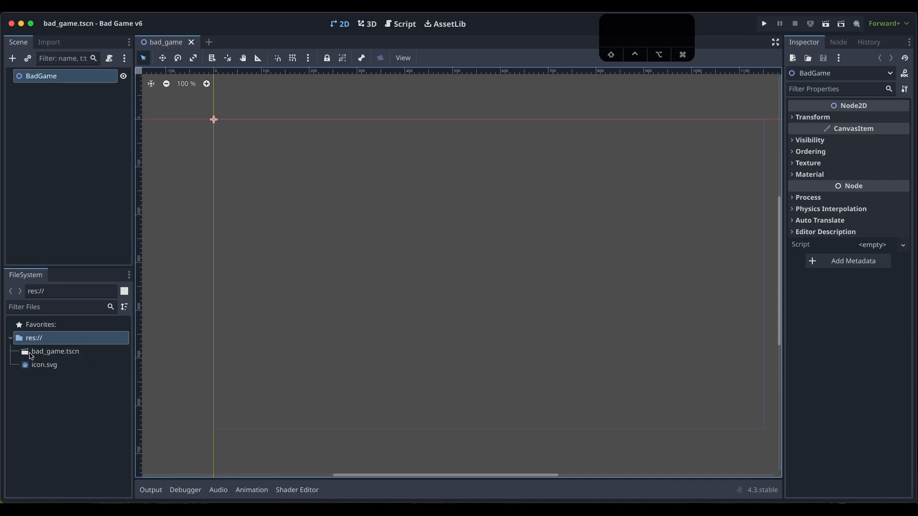
# - Add a StaticBody2D child node under the BadGame root node
pyautogui.click(71, 98)
pyautogui.click(78, 114)
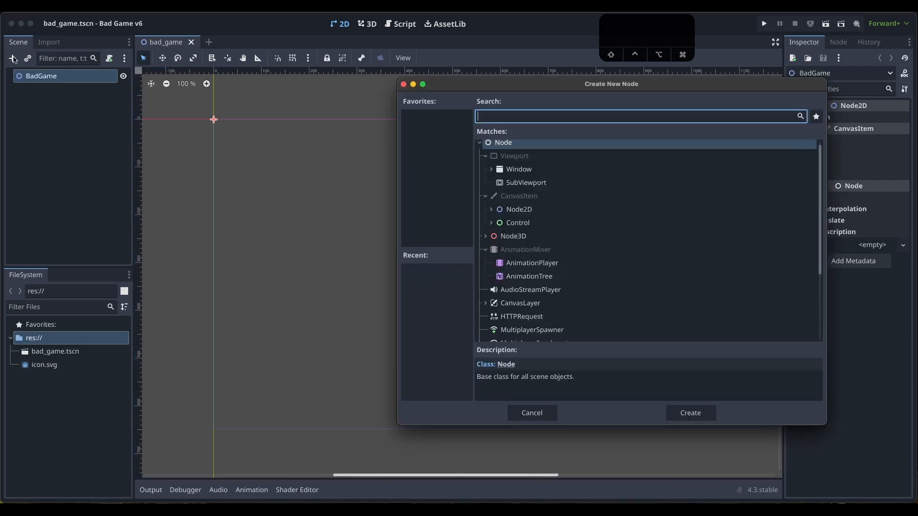
pyautogui.click(12, 58)
pyautogui.write('stat')
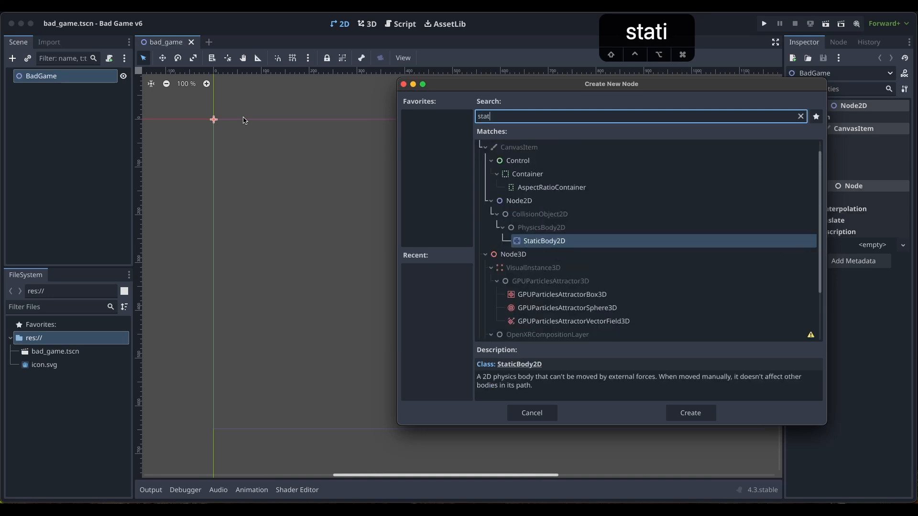
pyautogui.write('ic')
pyautogui.press('Return')
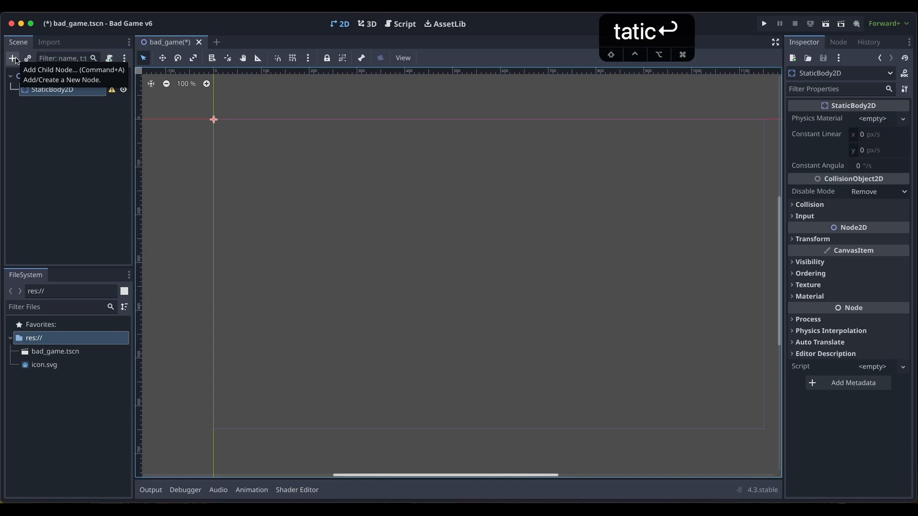
# - Add a CollisionShape2D child node under the StaticBody2D node
pyautogui.click(15, 60)
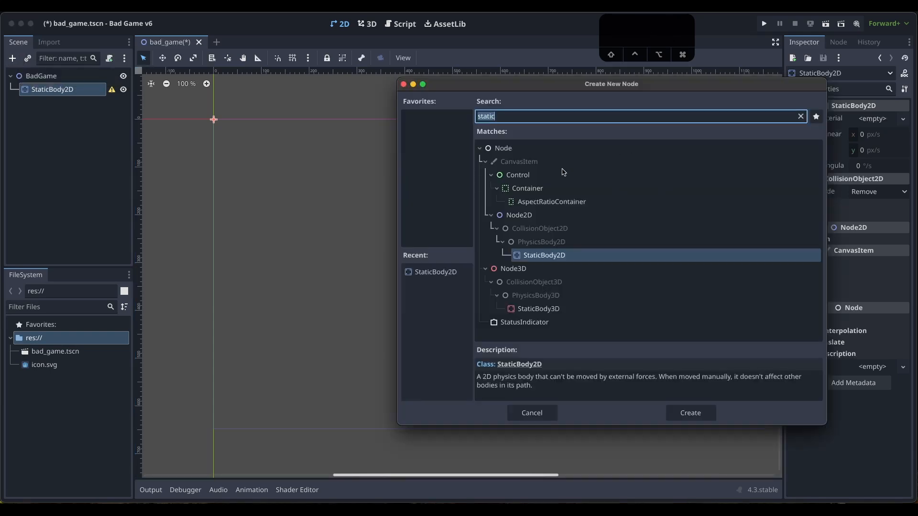
pyautogui.press('BackSpace')
pyautogui.press('BackSpace')
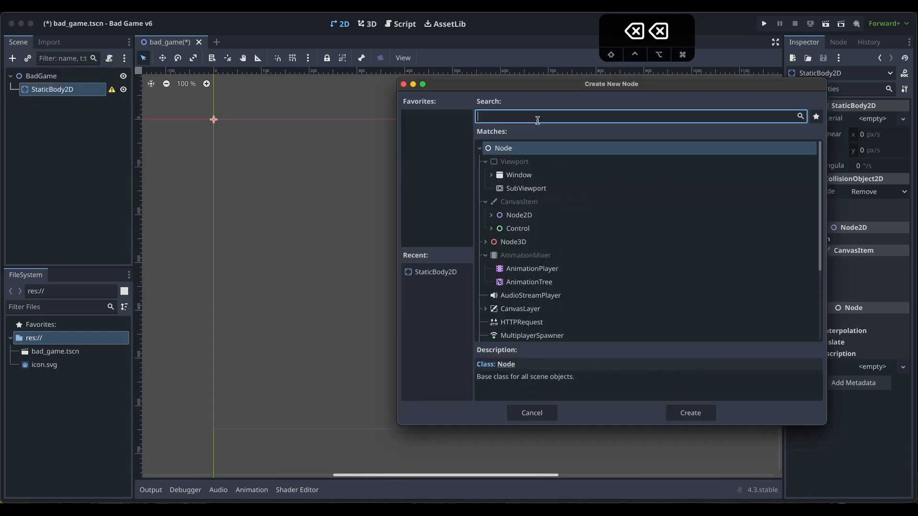
pyautogui.write('coll')
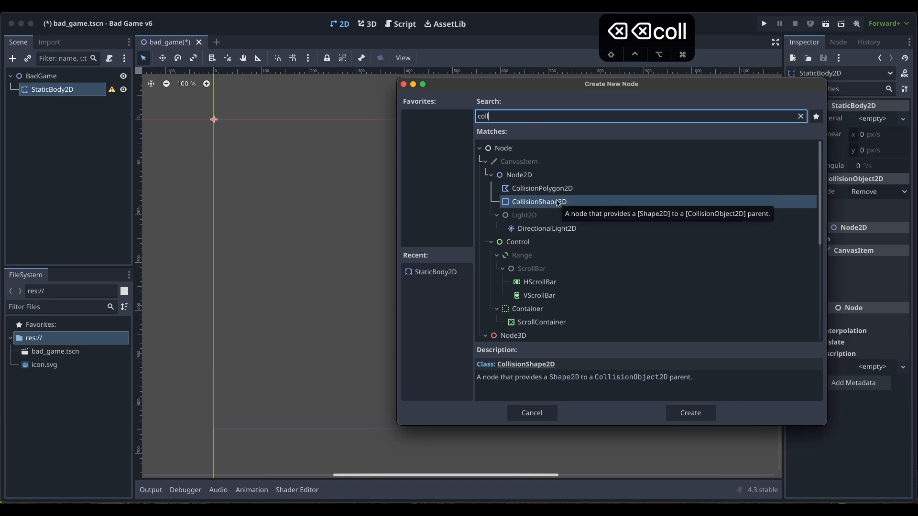
pyautogui.click(698, 414)
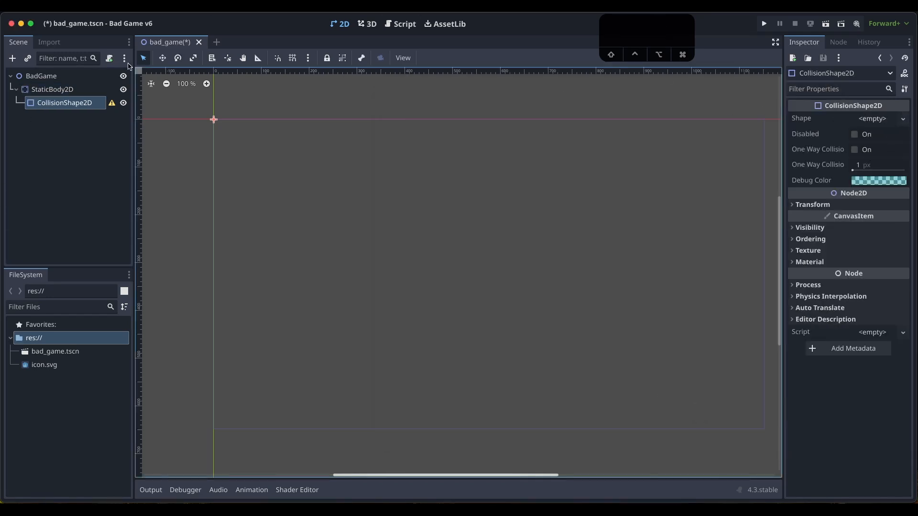
# - Read the CollisionShape2D warning, assign the node a new RectangleShape2D, and expand its Transform properties
pyautogui.click(112, 104)
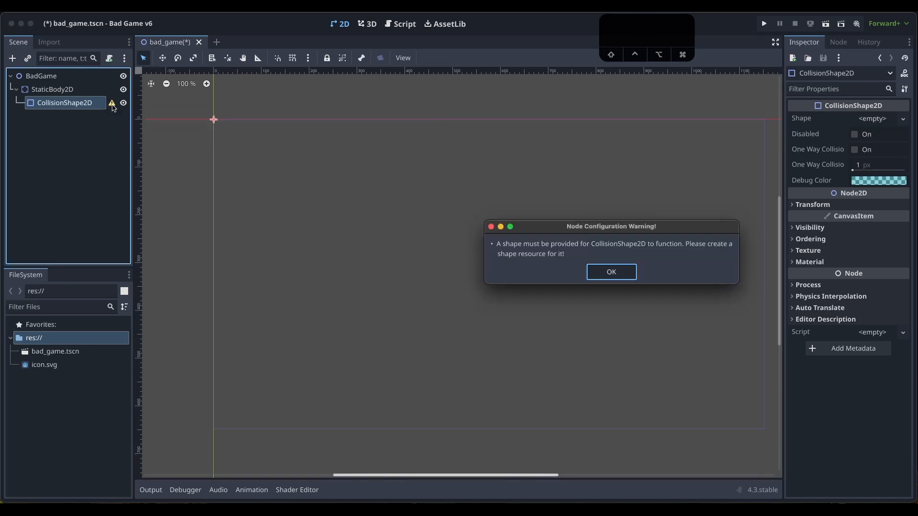
pyautogui.click(612, 272)
pyautogui.click(903, 118)
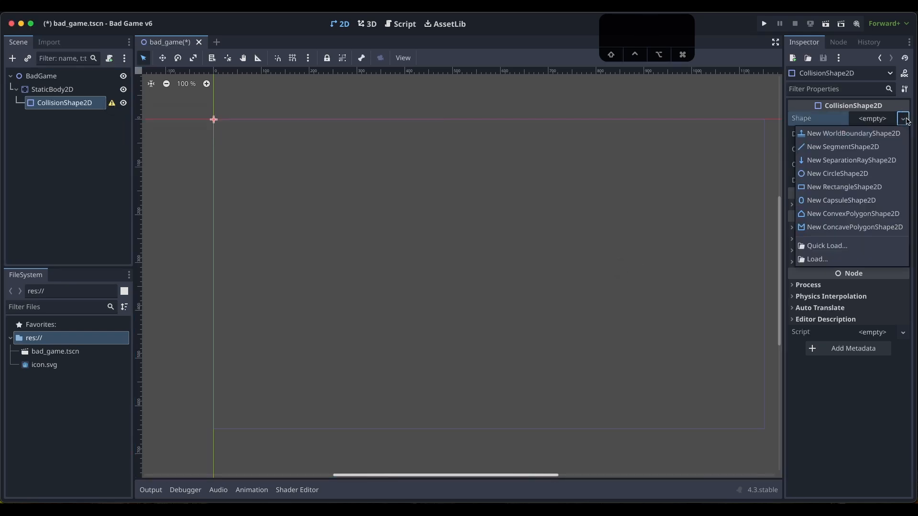
pyautogui.click(866, 188)
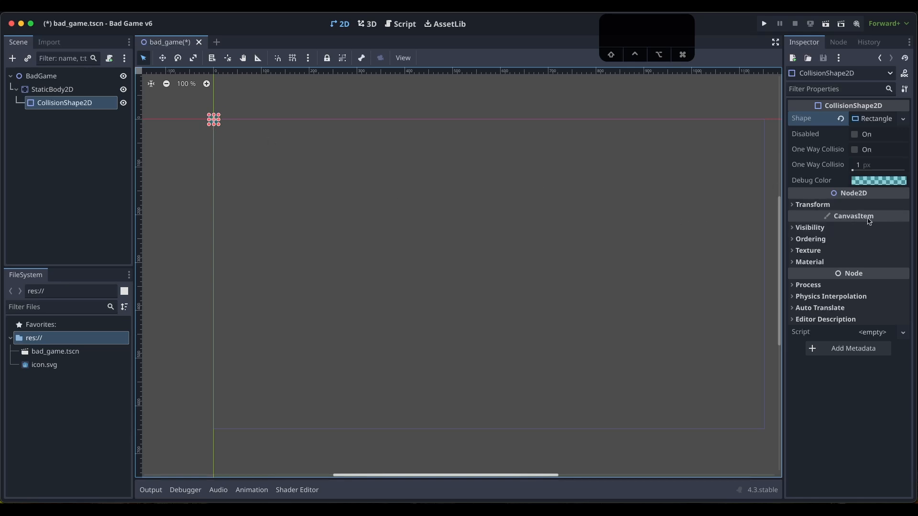
pyautogui.click(809, 205)
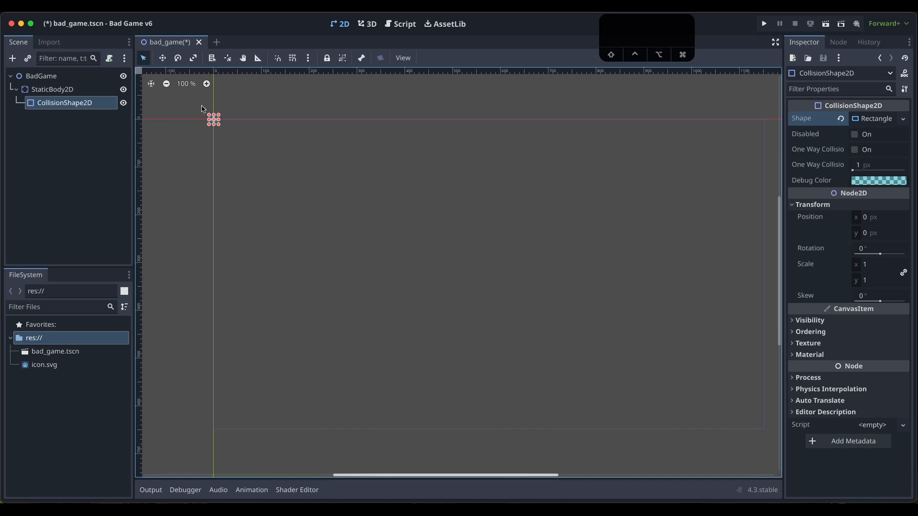
# - Rename the StaticBody2D node as Boundary
pyautogui.click(62, 91)
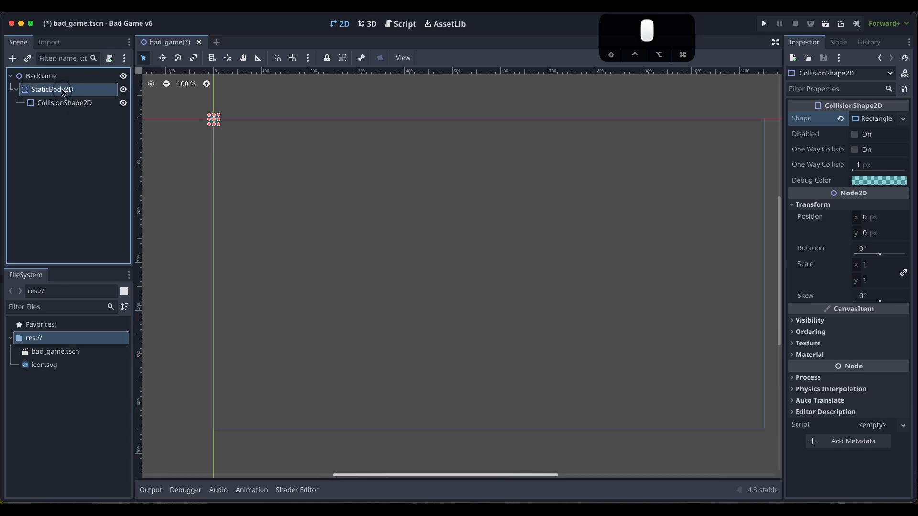
pyautogui.click(50, 90)
pyautogui.write('BO')
pyautogui.press('BackSpace')
pyautogui.write('oundary')
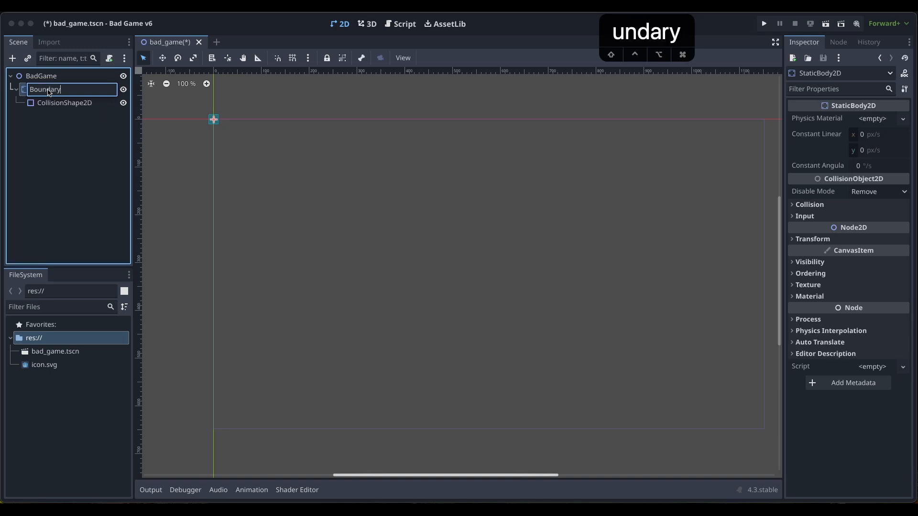
pyautogui.press('Return')
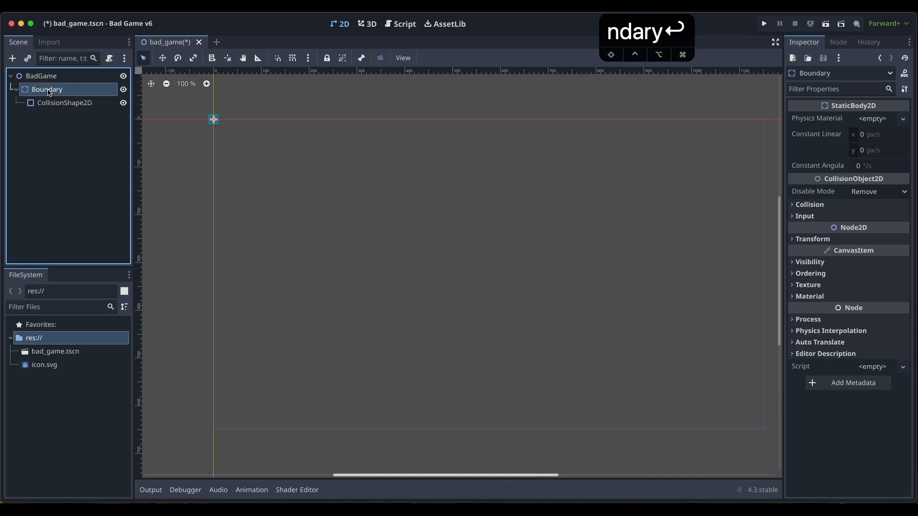
# - Append SB2D to the Boundary node's name so that it reads BoundarySB2D
pyautogui.click(77, 103)
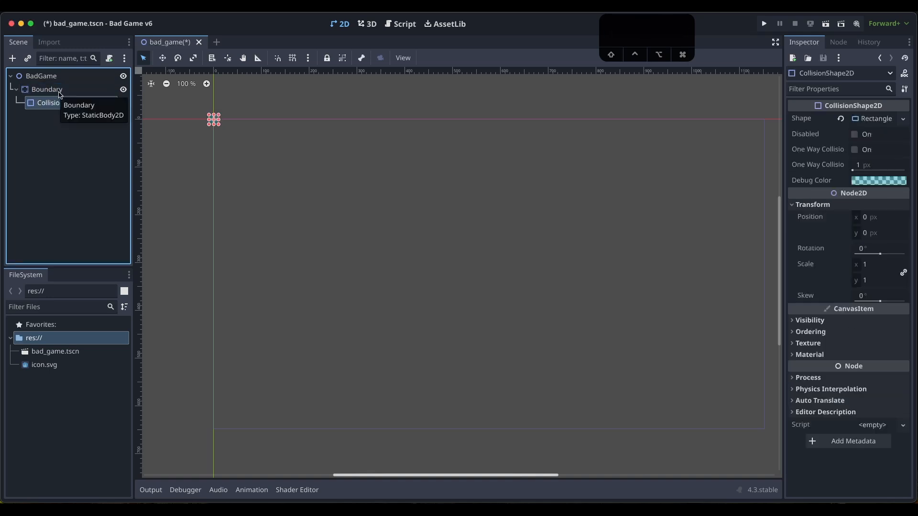
pyautogui.doubleClick(60, 92)
pyautogui.click(64, 89)
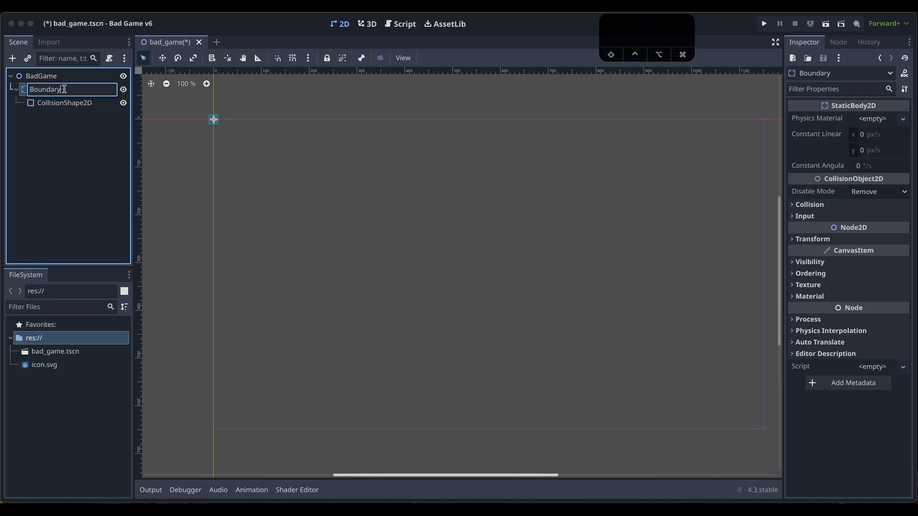
pyautogui.write('SB2D')
pyautogui.press('Return')
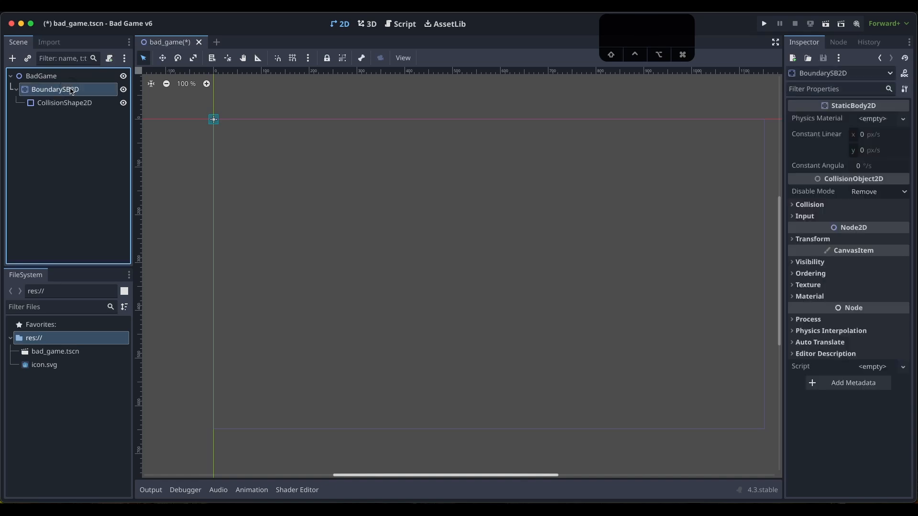
# - Stretch the rectangle collision shape down the full left edge of the game area, with its centre at about y 323.5 px
pyautogui.click(73, 103)
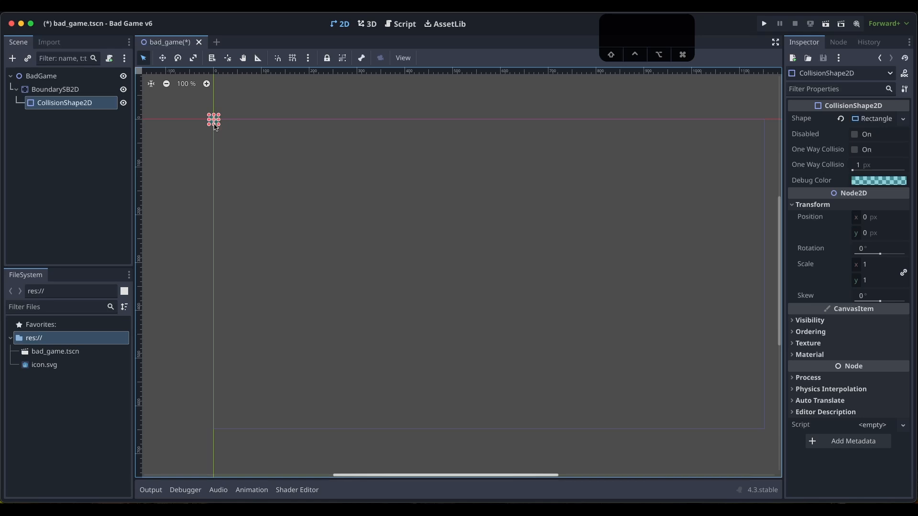
pyautogui.moveTo(215, 126); pyautogui.dragTo(217, 132)
pyautogui.press('super+z')
pyautogui.click(214, 125)
pyautogui.moveTo(215, 128); pyautogui.dragTo(225, 437)
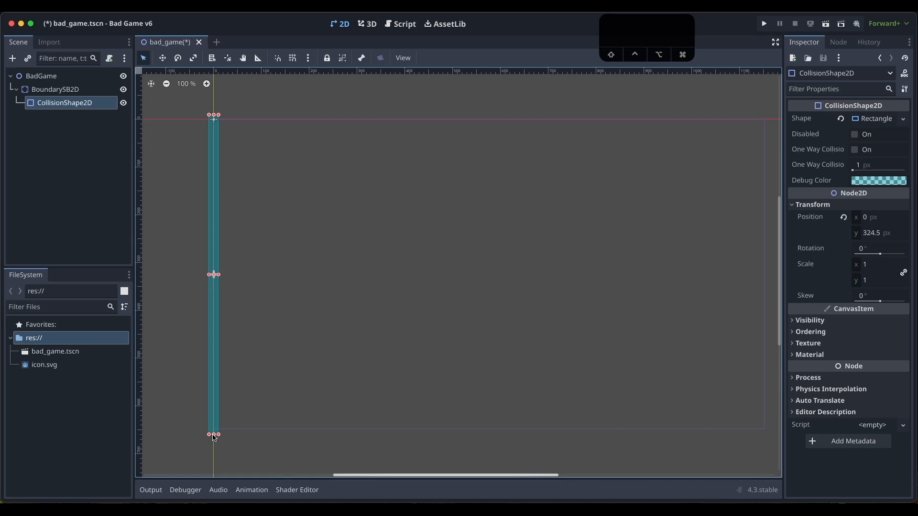
pyautogui.moveTo(214, 436)
pyautogui.mouseDown()
pyautogui.moveTo(228, 125)
pyautogui.moveTo(213, 175)
pyautogui.moveTo(216, 433)
pyautogui.mouseUp()
# - Set the CollisionShape2D's y position to 324 px
pyautogui.click(214, 275)
pyautogui.click(215, 275)
pyautogui.click(215, 275)
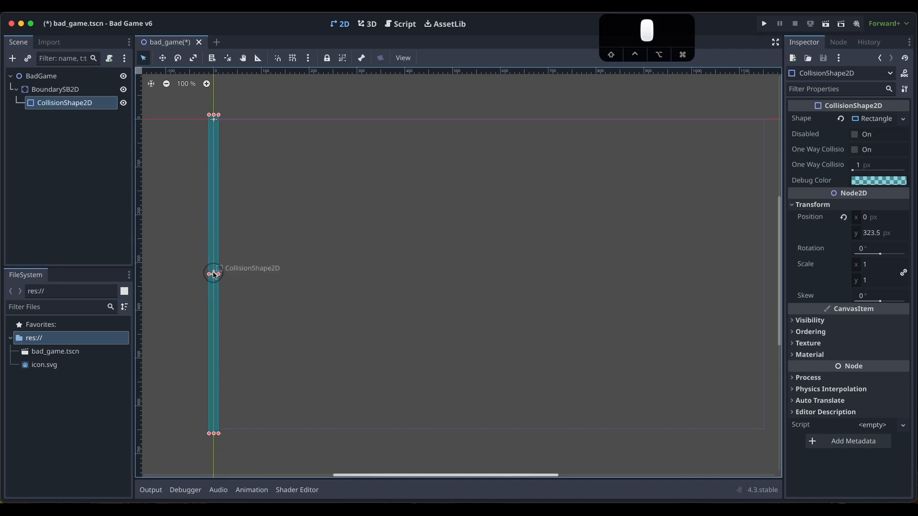
pyautogui.click(214, 275)
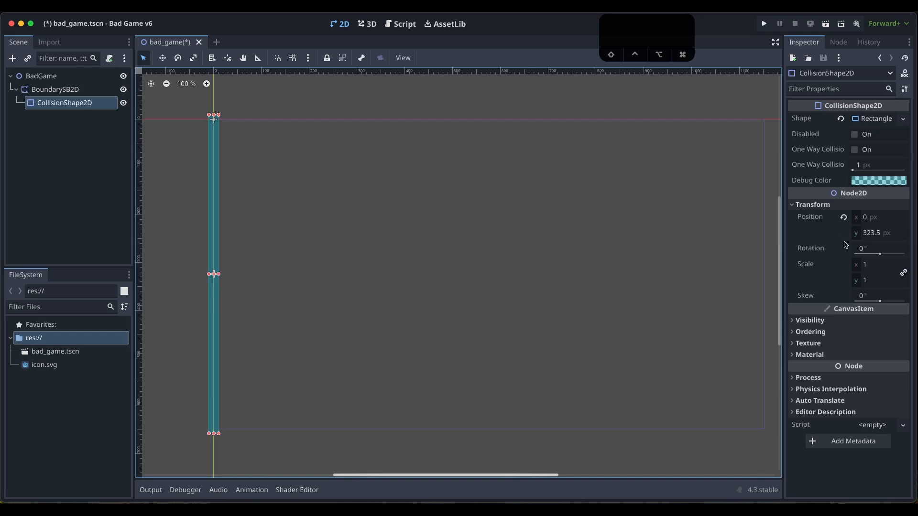
pyautogui.click(875, 234)
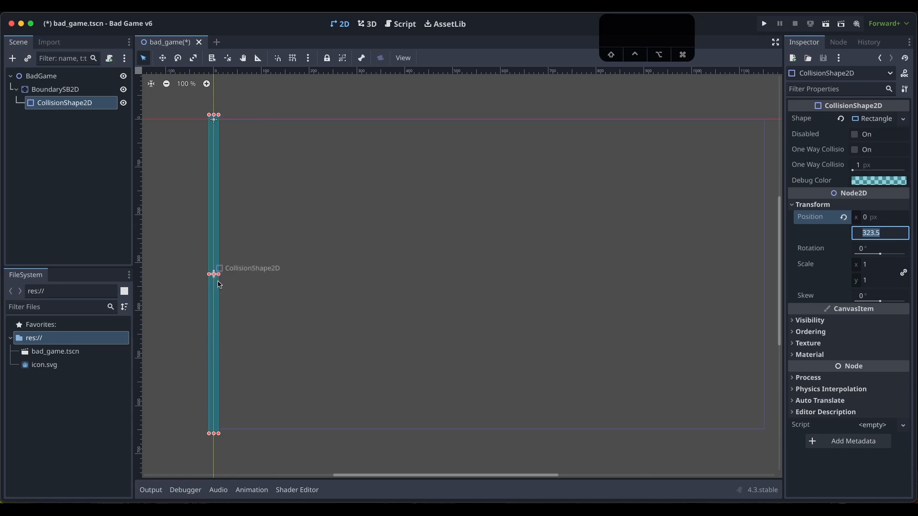
pyautogui.click(888, 234)
pyautogui.moveTo(887, 233); pyautogui.dragTo(831, 230)
pyautogui.write('324')
pyautogui.press('Return')
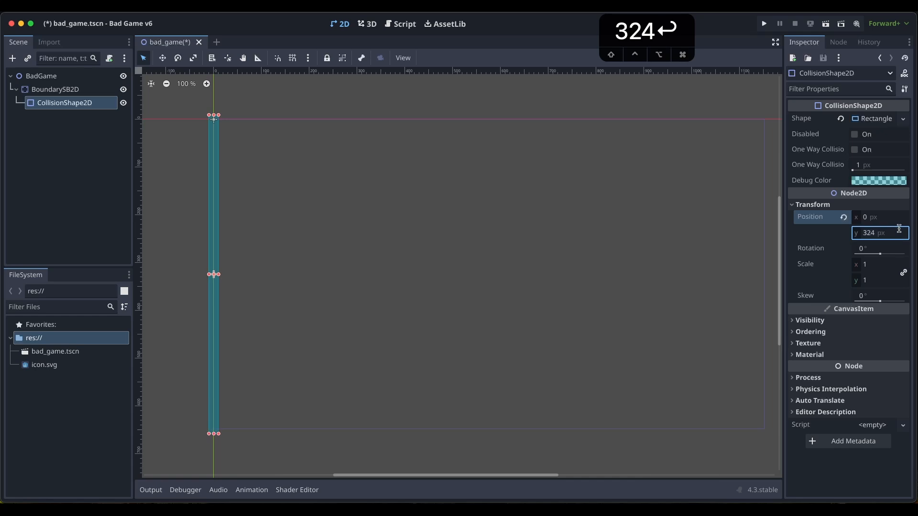
# - Rename the CollisionShape2D node under BoundarySB2D as Left
pyautogui.click(390, 239)
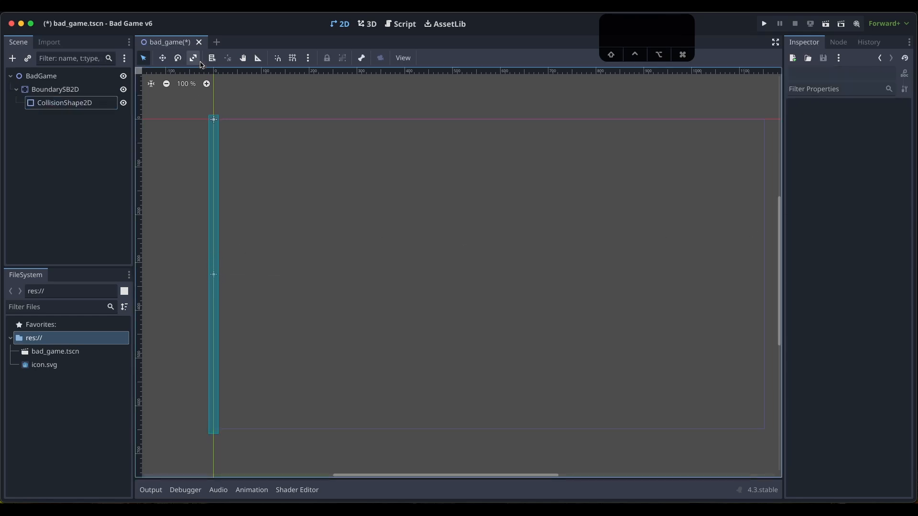
pyautogui.click(75, 108)
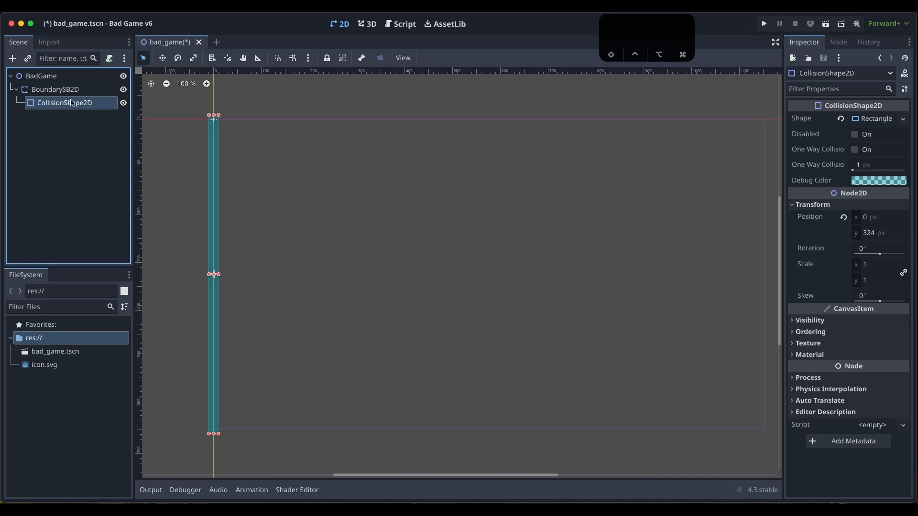
pyautogui.doubleClick(67, 106)
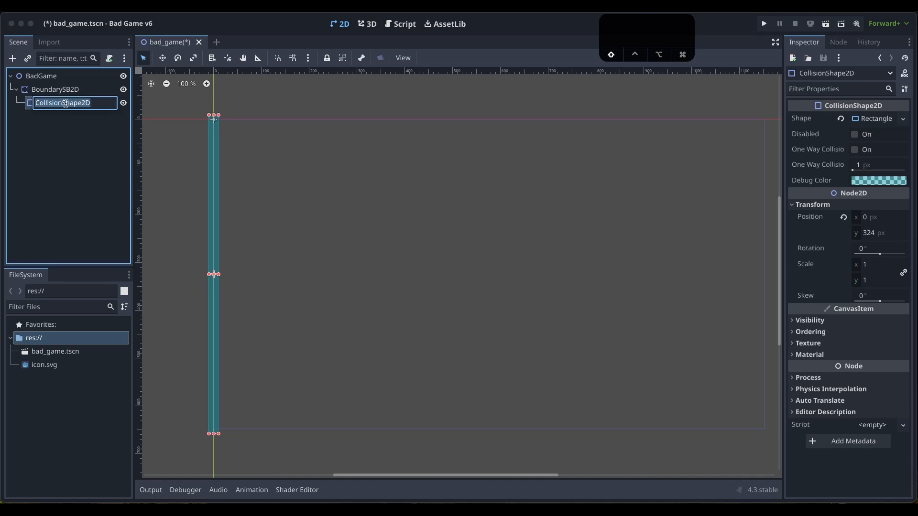
pyautogui.write('Left')
pyautogui.press('Return')
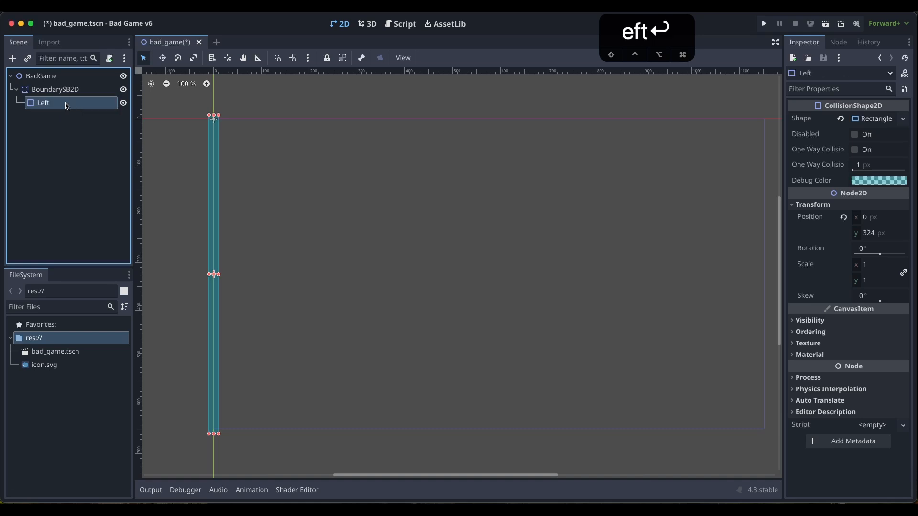
# - Duplicate the Left collision shape and move the copy horizontally to the game area's right edge, at about x 1158 px
pyautogui.press('super+d')
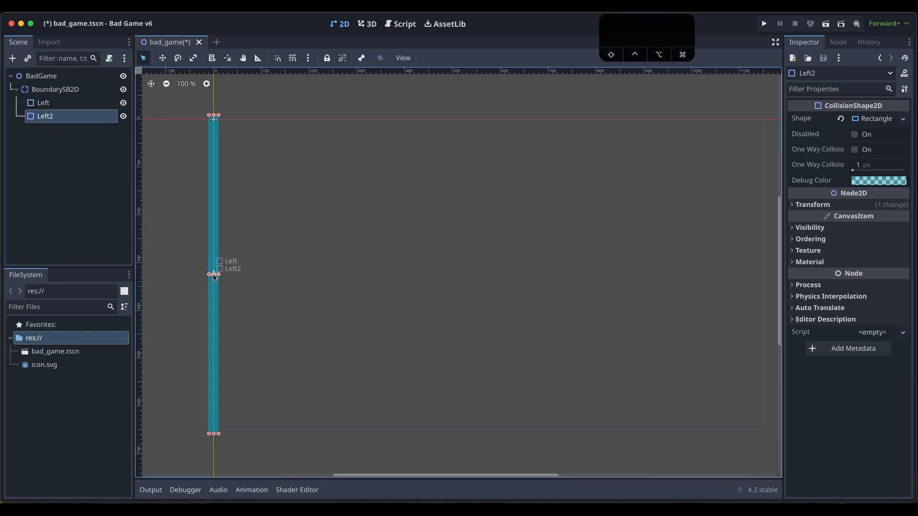
pyautogui.click(833, 209)
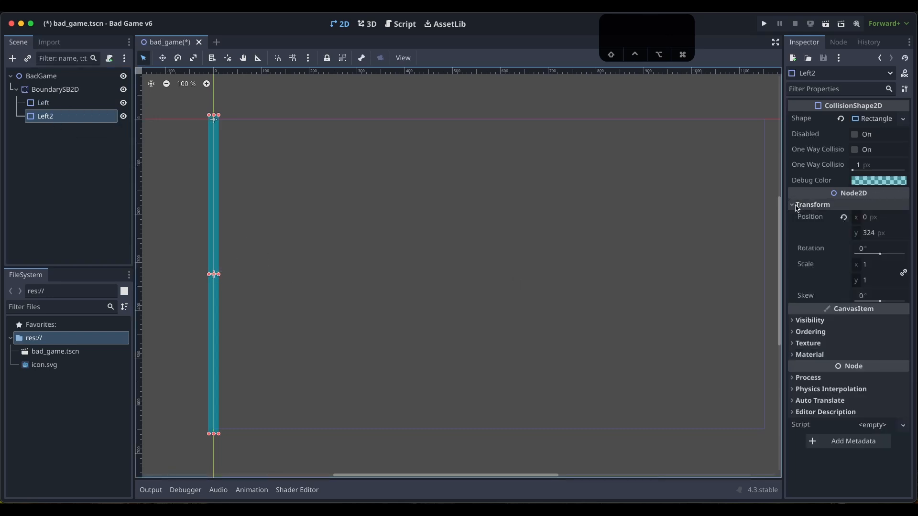
pyautogui.click(214, 276)
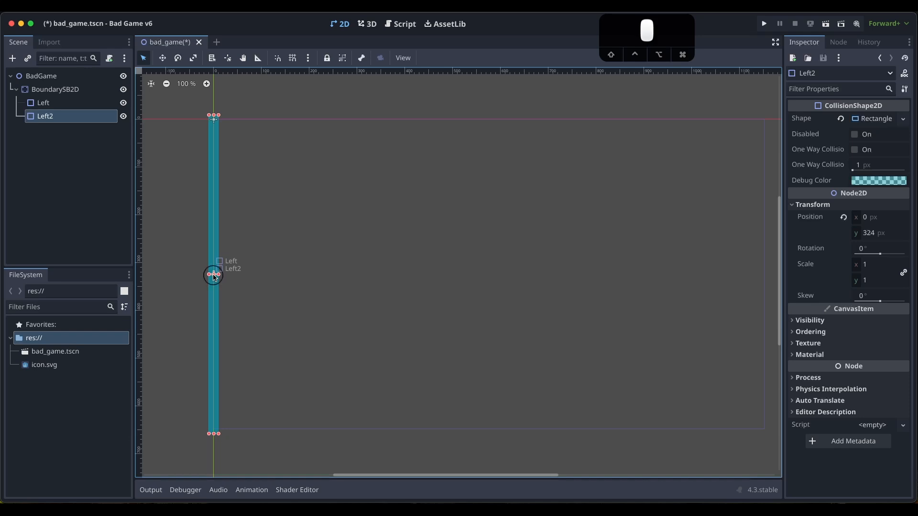
pyautogui.moveTo(214, 276); pyautogui.dragTo(766, 286)
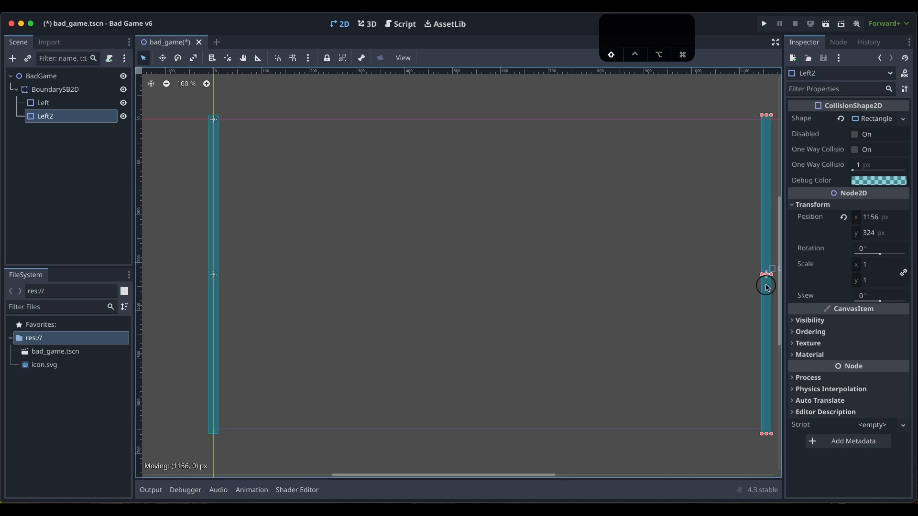
pyautogui.keyDown('shift'); pyautogui.moveTo(767, 286); pyautogui.dragTo(767, 263); pyautogui.keyUp('shift')
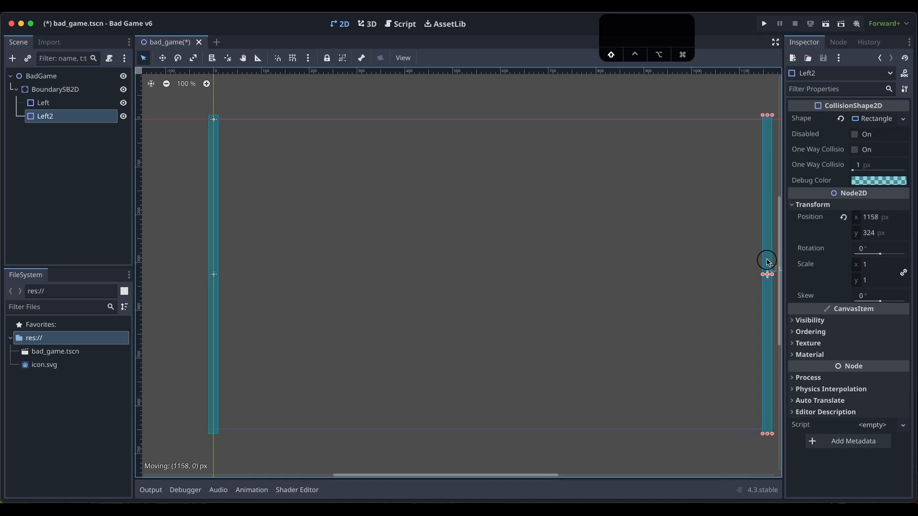
pyautogui.keyDown('shift'); pyautogui.moveTo(768, 263); pyautogui.dragTo(768, 263); pyautogui.keyUp('shift')
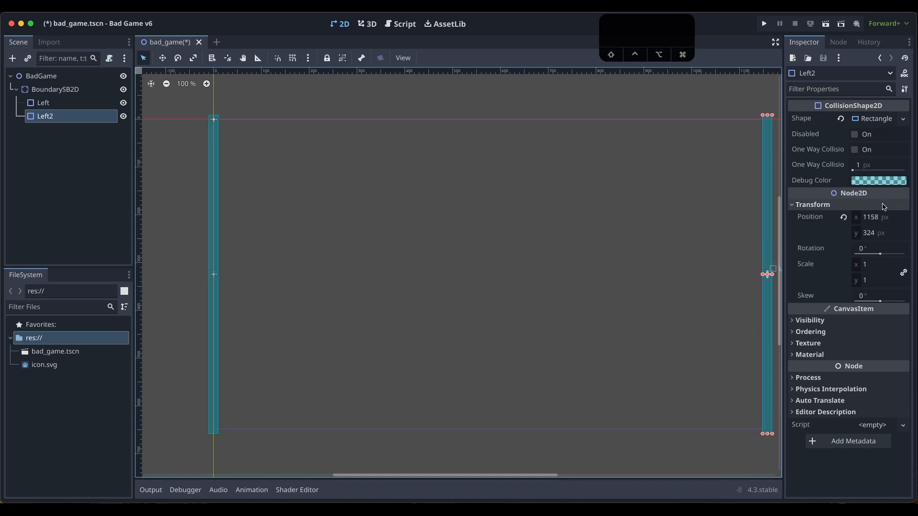
# - Set the duplicated shape's x position to 1152 px and rename the node as Right
pyautogui.click(879, 221)
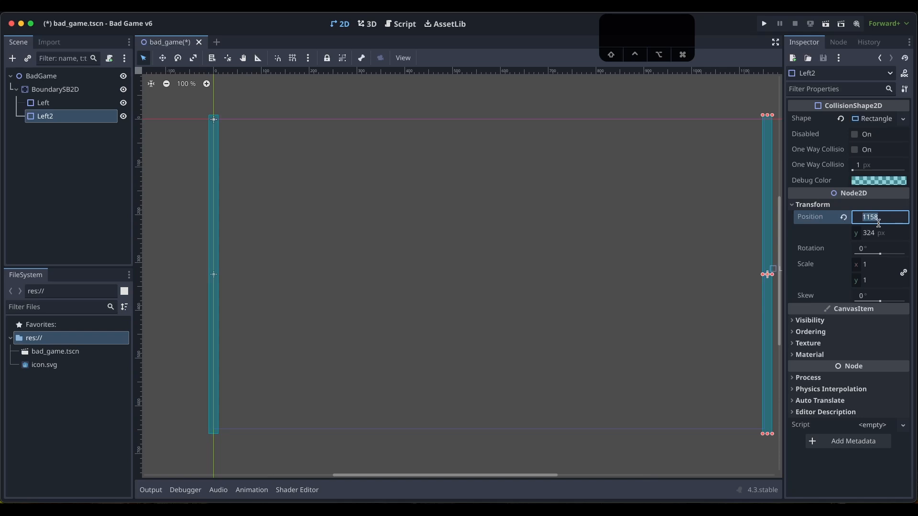
pyautogui.write('1152')
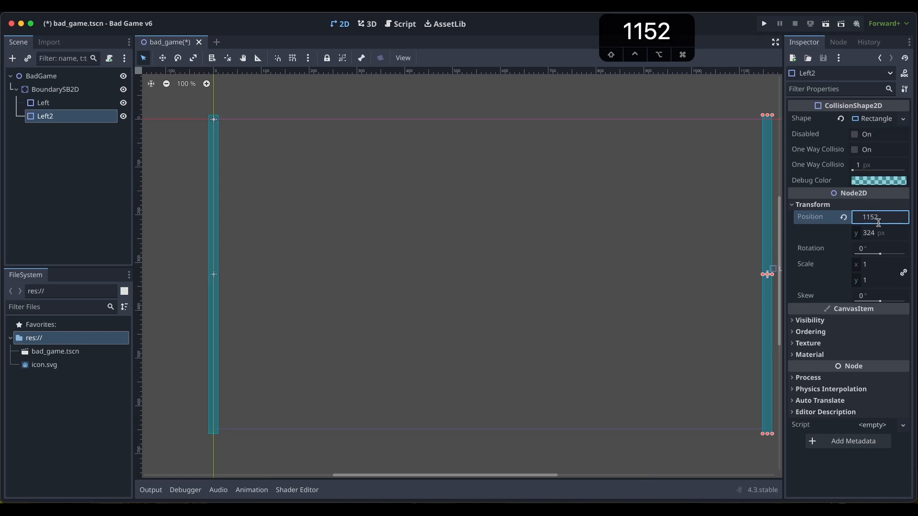
pyautogui.press('Return')
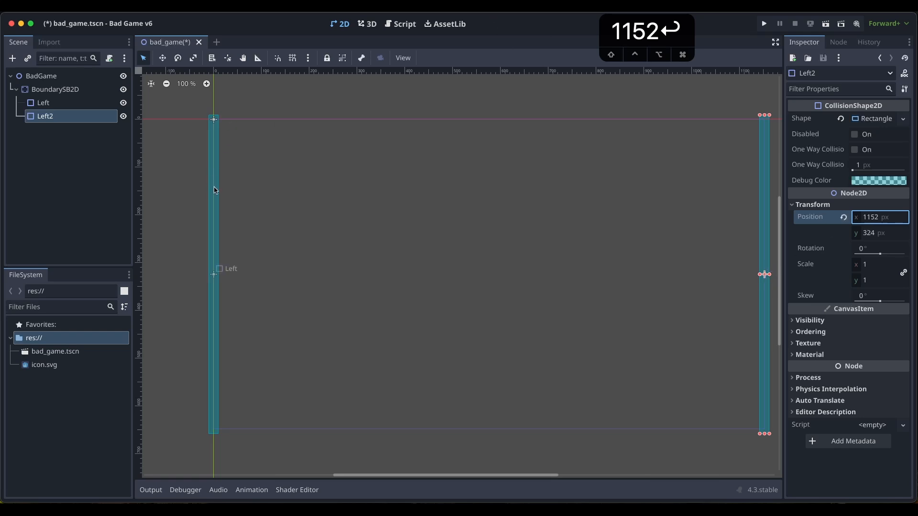
pyautogui.doubleClick(48, 116)
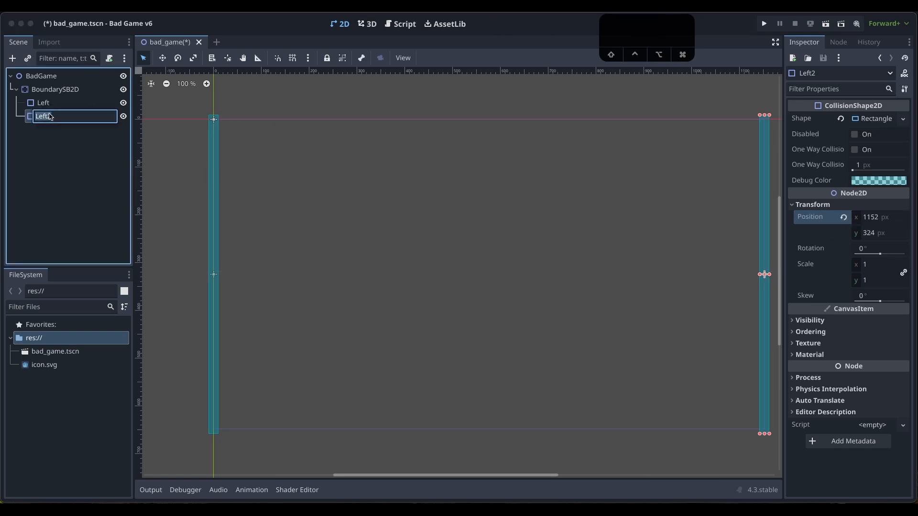
pyautogui.write('Right')
pyautogui.press('Return')
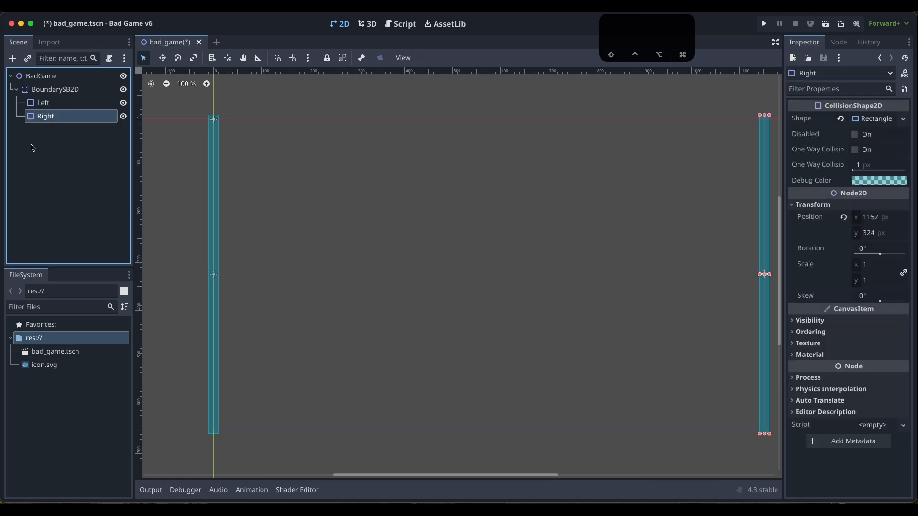
# - Duplicate the Right collision shape and set the copy's x position to 648 px
pyautogui.press('super+d')
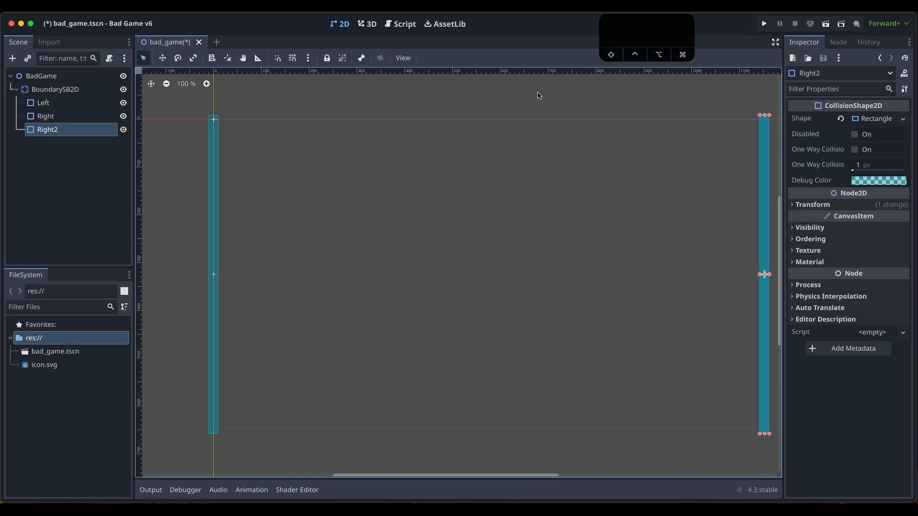
pyautogui.click(804, 205)
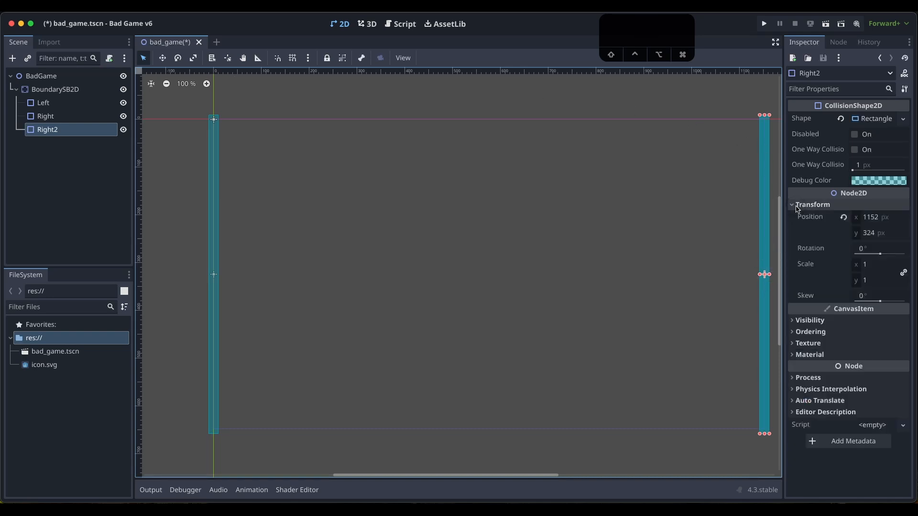
pyautogui.click(874, 218)
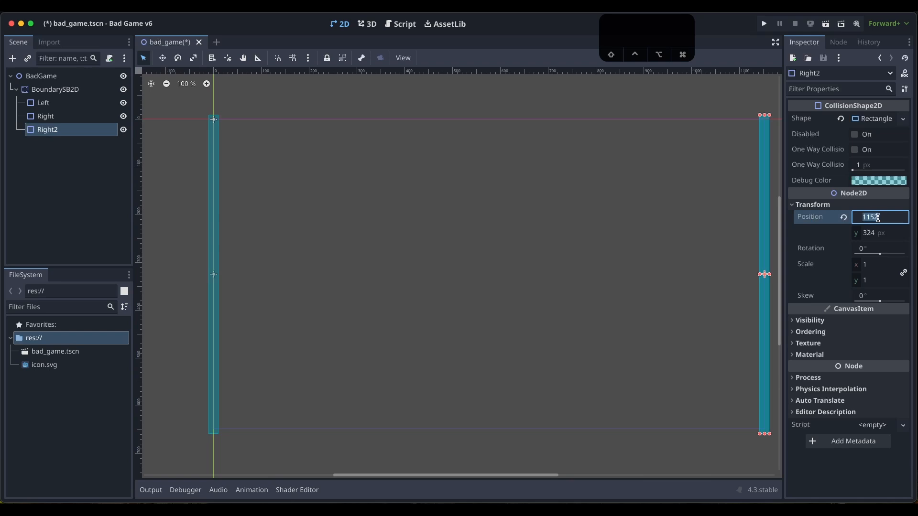
pyautogui.write('648')
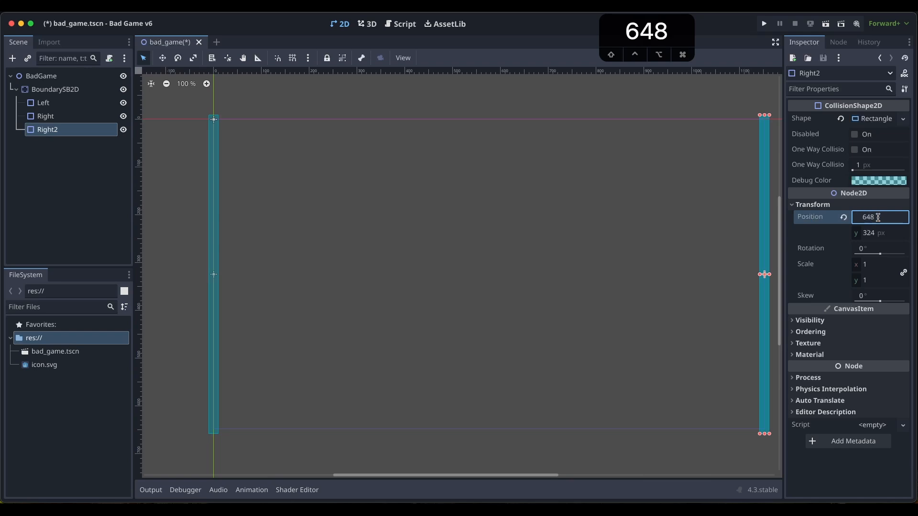
pyautogui.press('Return')
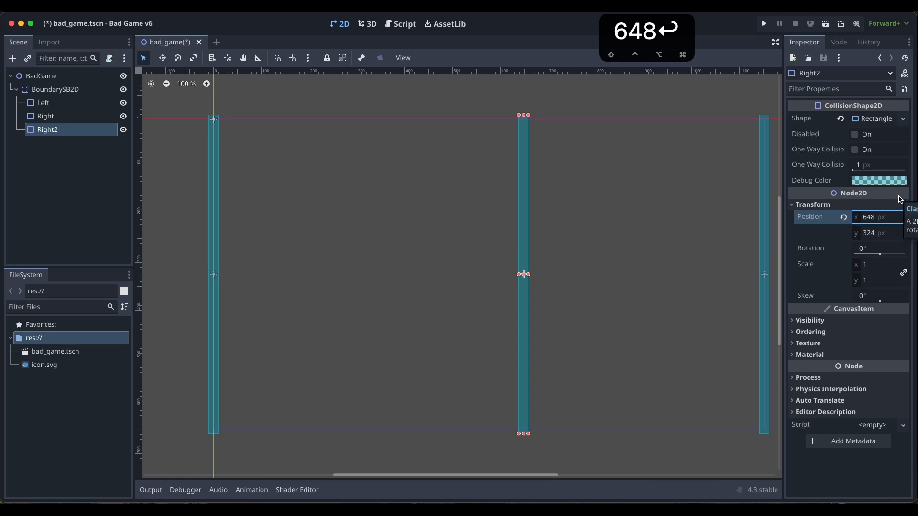
# - Reposition the copy of the Right collision shape at x 576 px and y 648 px
pyautogui.click(876, 218)
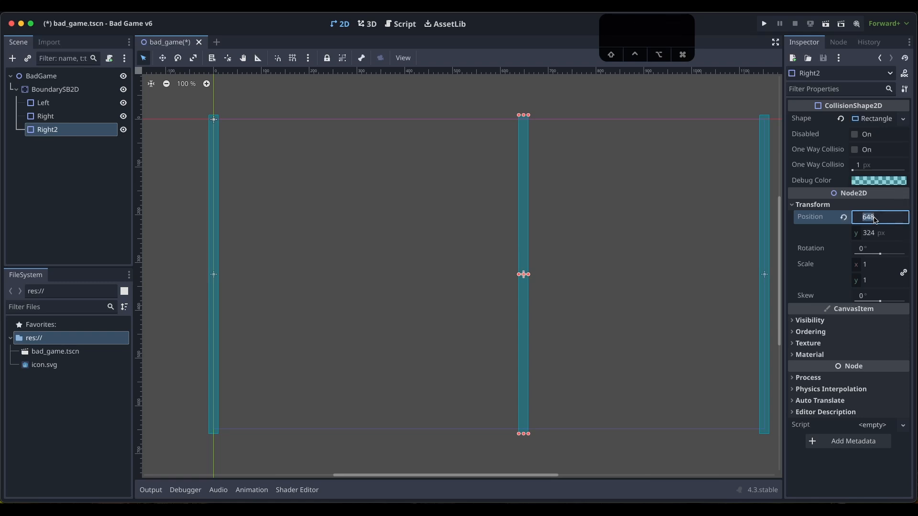
pyautogui.press('BackSpace')
pyautogui.write('576')
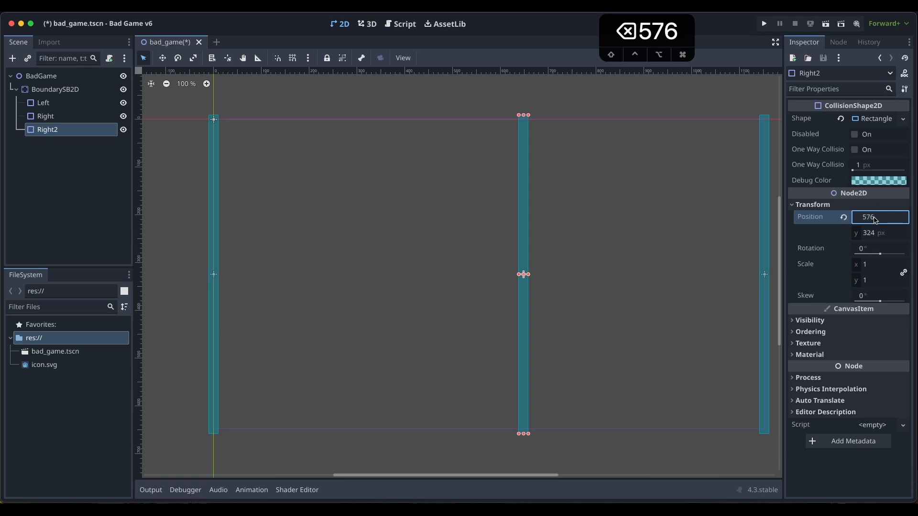
pyautogui.press('Return')
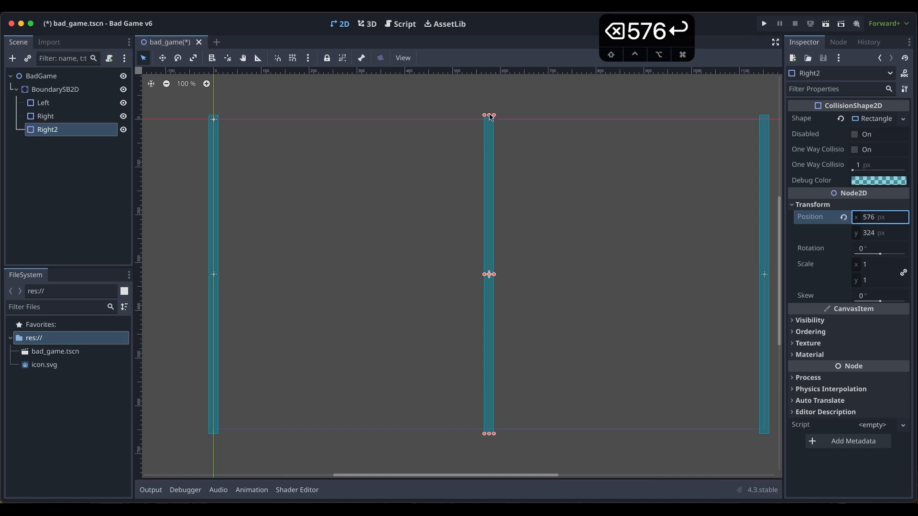
pyautogui.click(877, 233)
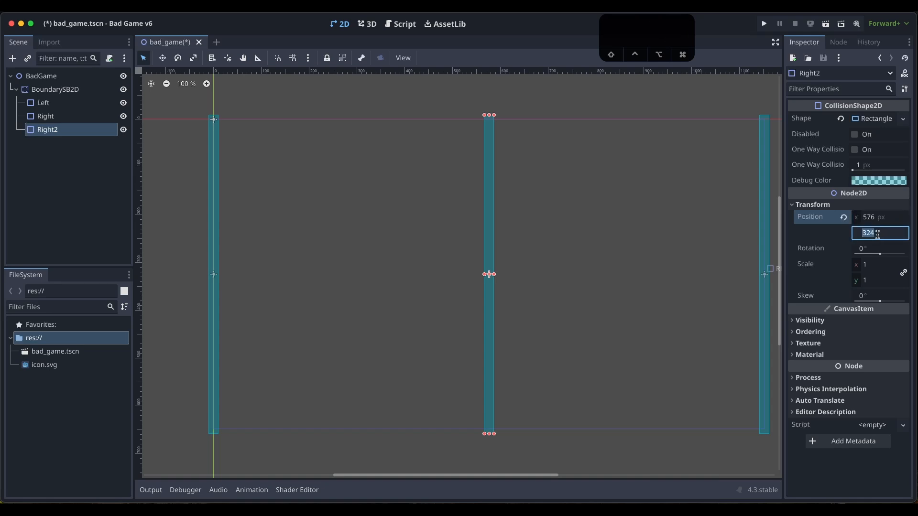
pyautogui.write('648')
pyautogui.press('Return')
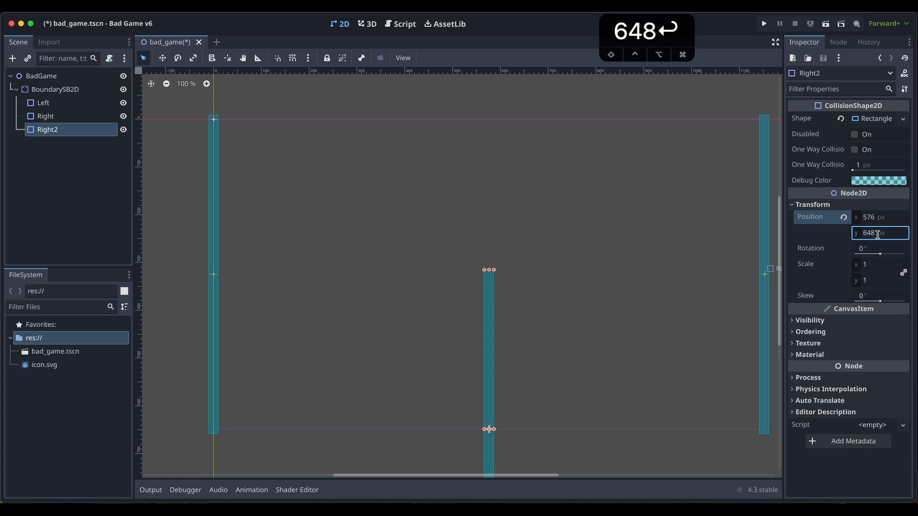
pyautogui.scroll(-2, 548, 371)
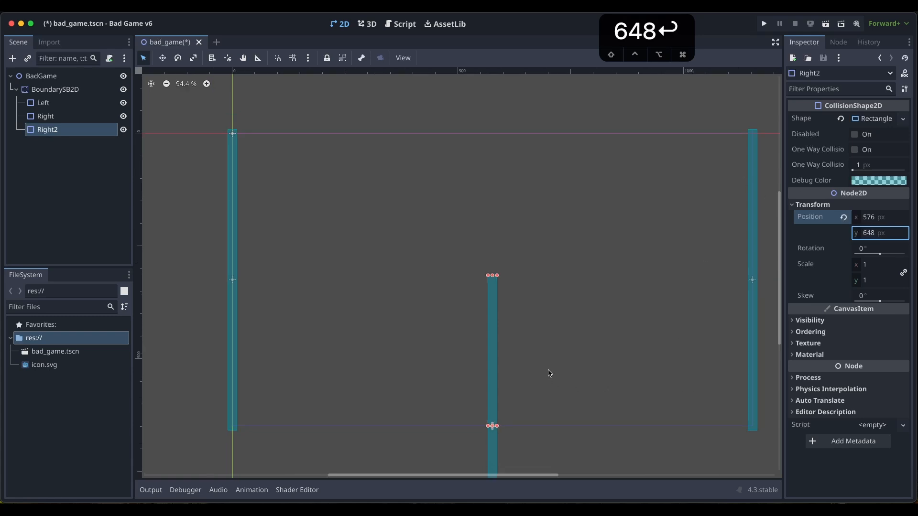
pyautogui.scroll(1, 555, 423)
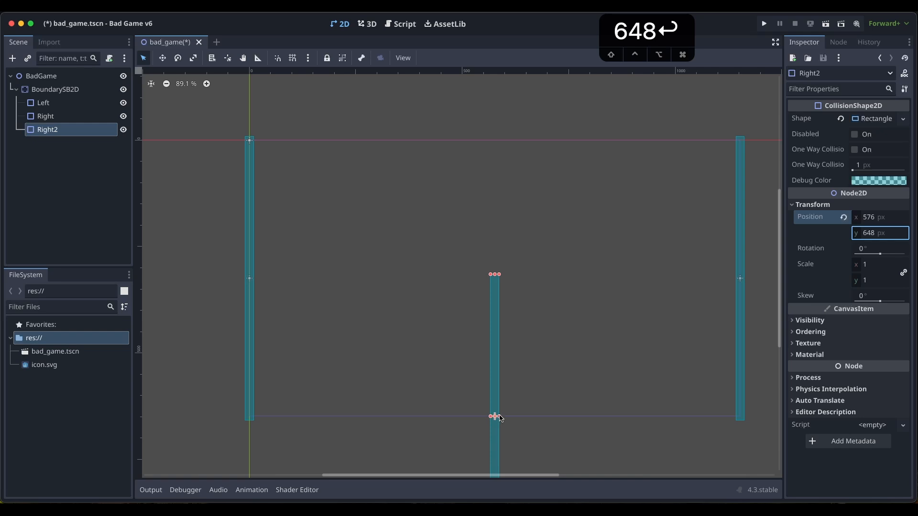
# - Make the shape resource of the Right copy unique by duplicating and embedding it within that node
pyautogui.click(905, 89)
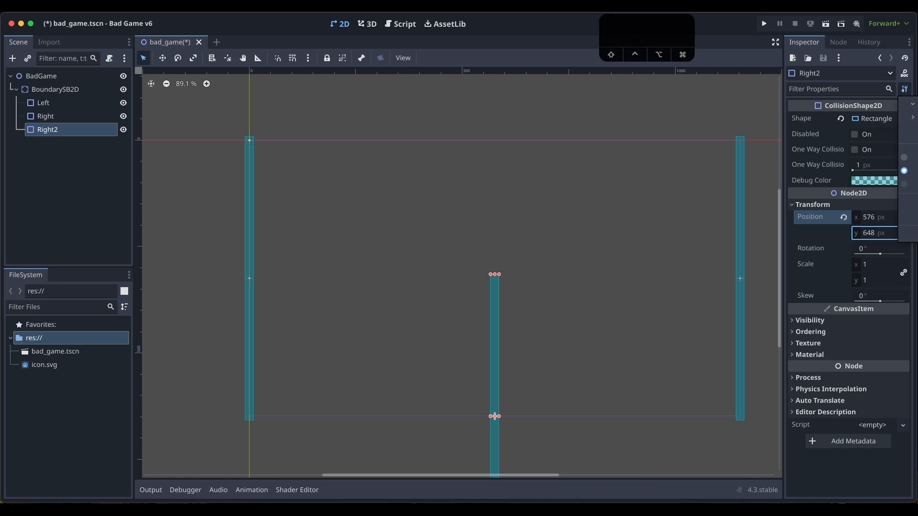
pyautogui.click(574, 215)
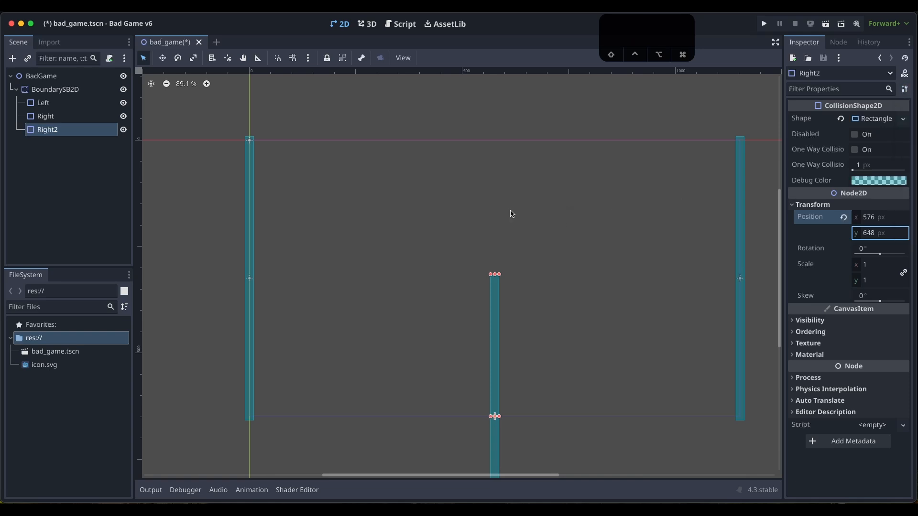
pyautogui.click(904, 89)
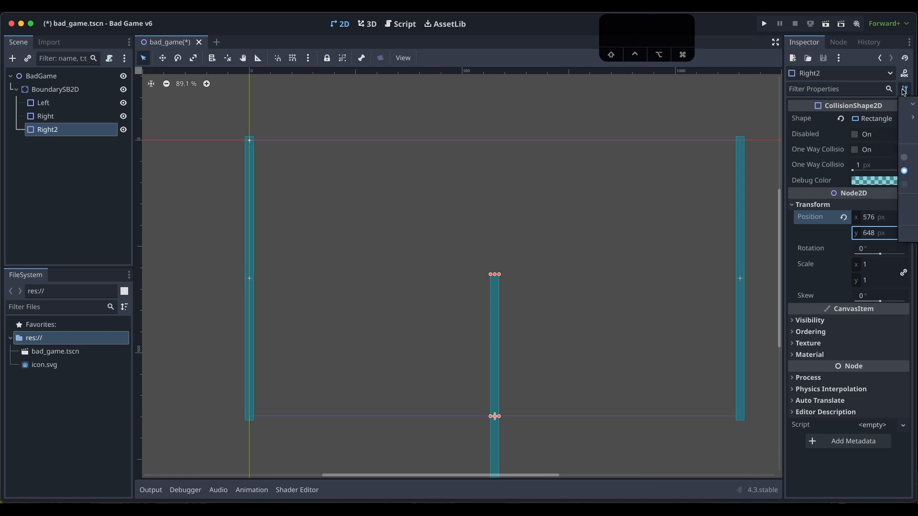
pyautogui.click(903, 91)
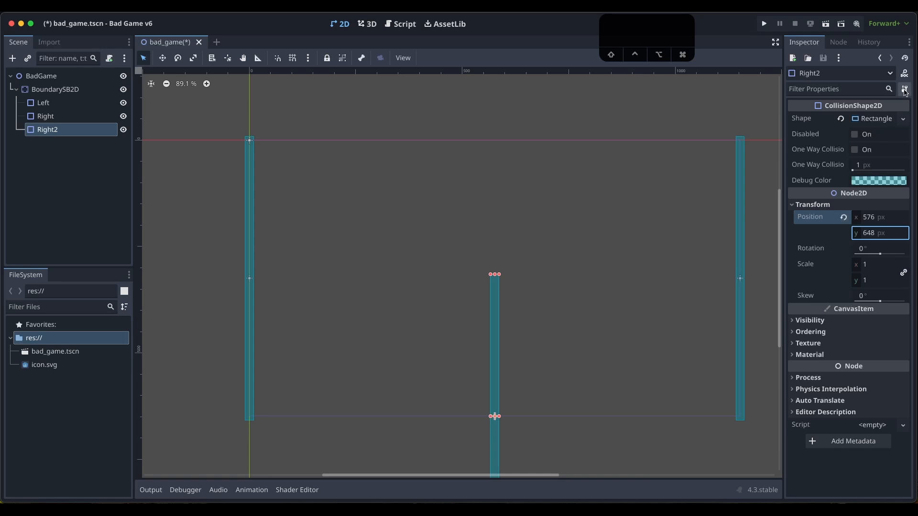
pyautogui.click(905, 90)
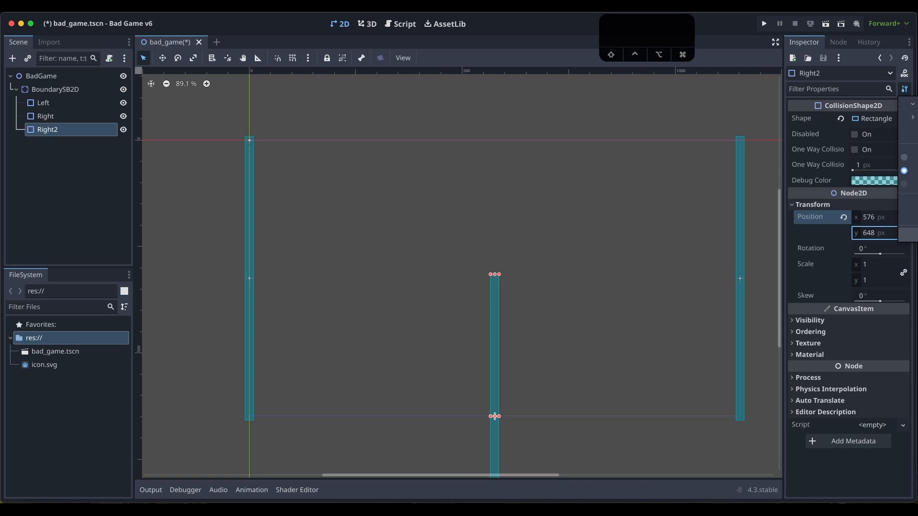
pyautogui.click(908, 235)
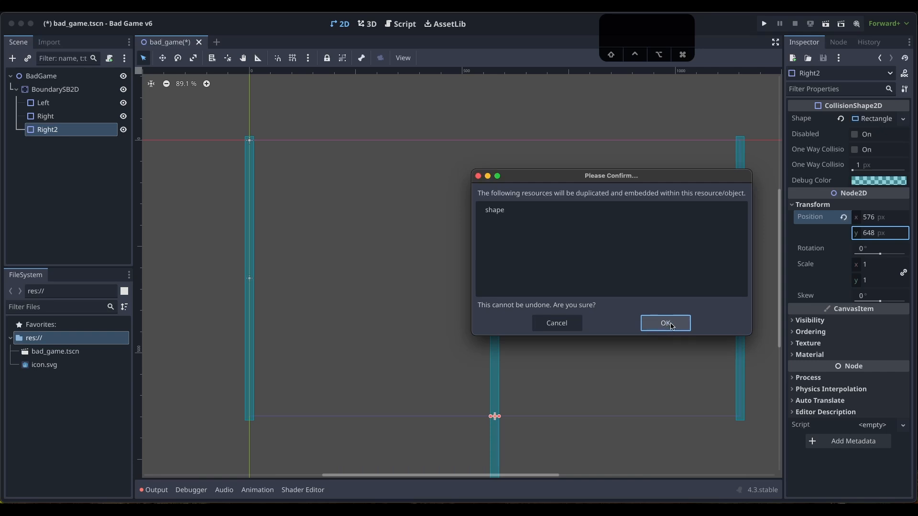
pyautogui.click(666, 323)
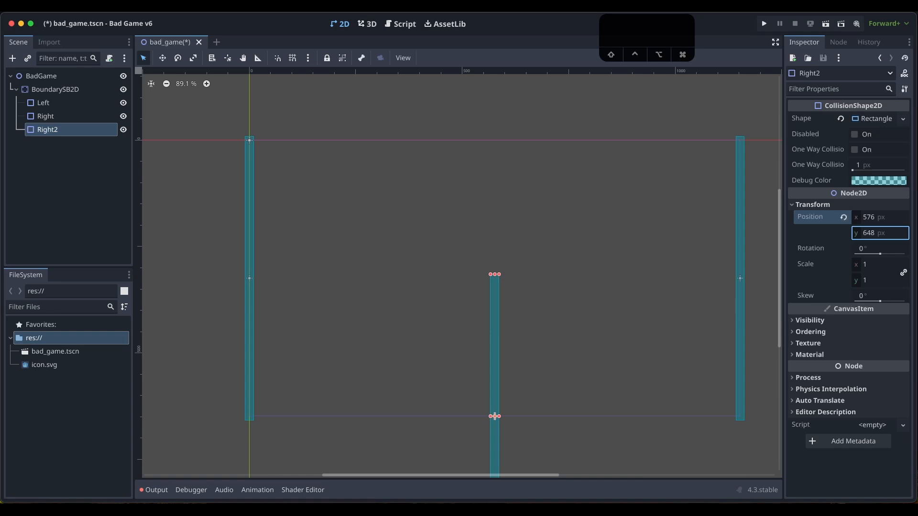
pyautogui.moveTo(496, 276)
pyautogui.mouseDown()
pyautogui.moveTo(496, 292)
pyautogui.moveTo(495, 275)
pyautogui.mouseUp()
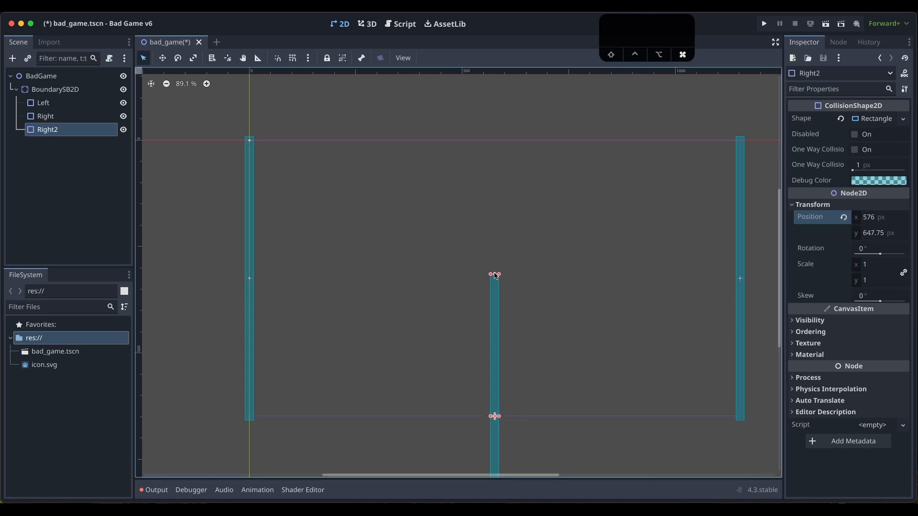
pyautogui.click(44, 103)
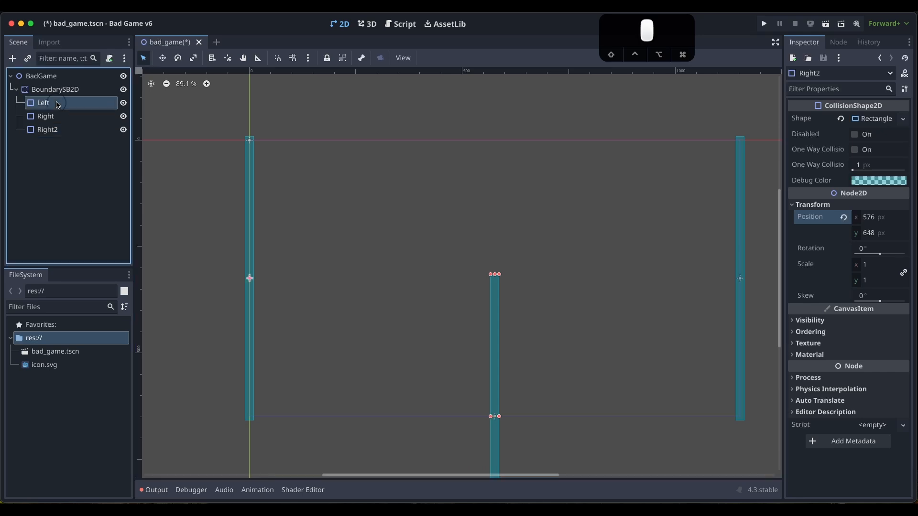
pyautogui.moveTo(252, 139)
pyautogui.mouseDown()
pyautogui.moveTo(236, 287)
pyautogui.moveTo(242, 135)
pyautogui.moveTo(228, 303)
pyautogui.moveTo(244, 119)
pyautogui.moveTo(248, 240)
pyautogui.moveTo(257, 129)
pyautogui.moveTo(254, 150)
pyautogui.mouseUp()
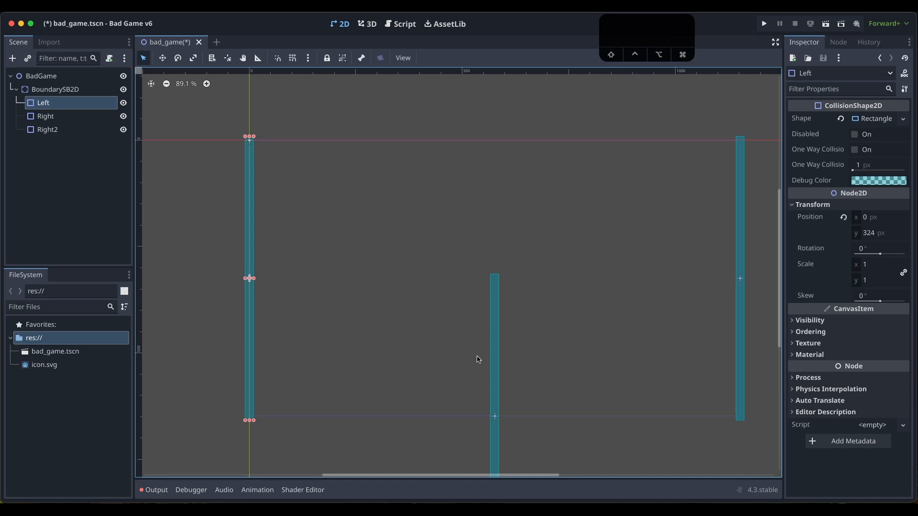
# - Reshape the Right2 rectangle symmetrically into a thin horizontal floor spanning from the Left wall to the Right wall
pyautogui.click(498, 376)
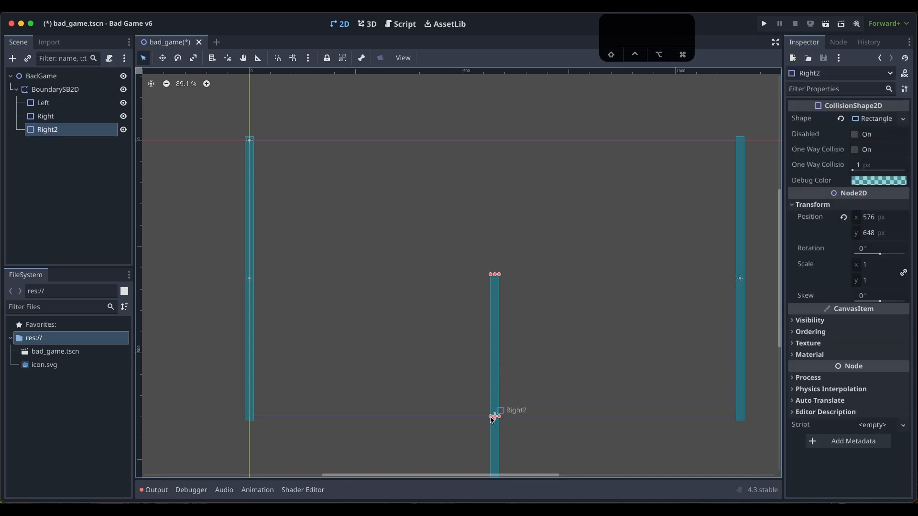
pyautogui.keyDown('alt'); pyautogui.moveTo(492, 419); pyautogui.dragTo(247, 340); pyautogui.keyUp('alt')
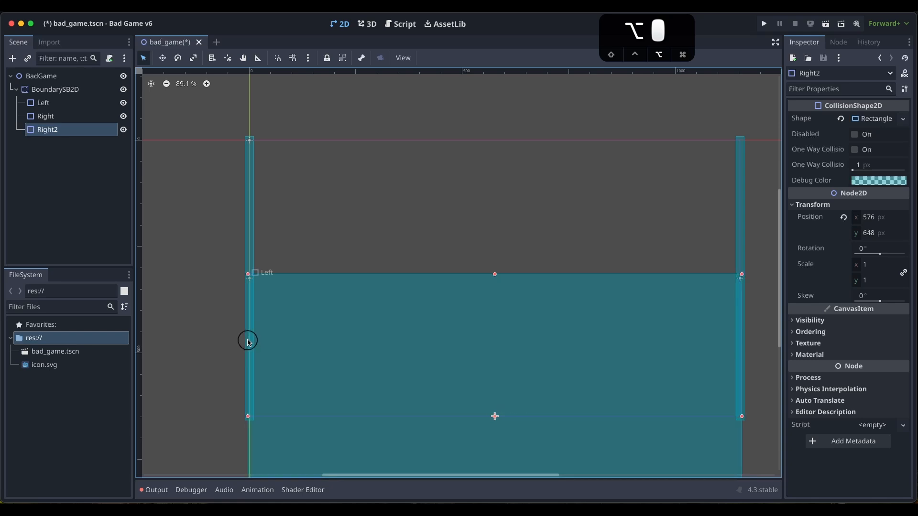
pyautogui.keyDown('alt'); pyautogui.moveTo(495, 275); pyautogui.dragTo(497, 415); pyautogui.keyUp('alt')
# - Rename the Right2 node as Bottom
pyautogui.click(51, 134)
pyautogui.click(51, 134)
pyautogui.click(59, 128)
pyautogui.press('BackSpace')
pyautogui.press('BackSpace')
pyautogui.press('BackSpace')
pyautogui.press('BackSpace')
pyautogui.press('BackSpace')
pyautogui.press('BackSpace')
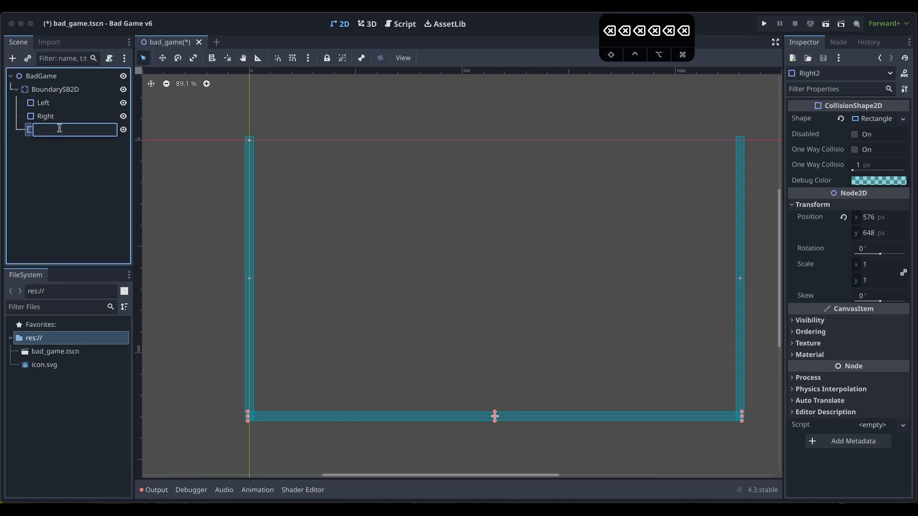
pyautogui.write('Bottom')
pyautogui.press('Return')
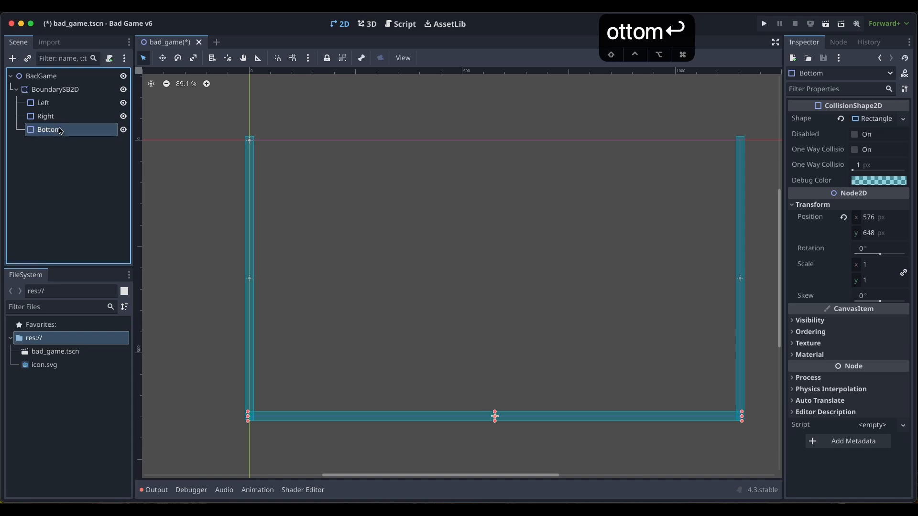
pyautogui.click(51, 142)
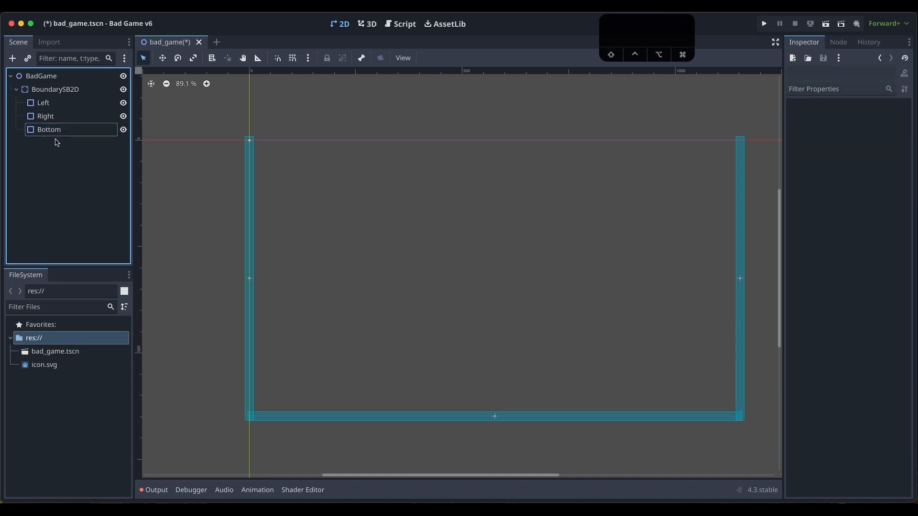
pyautogui.click(55, 91)
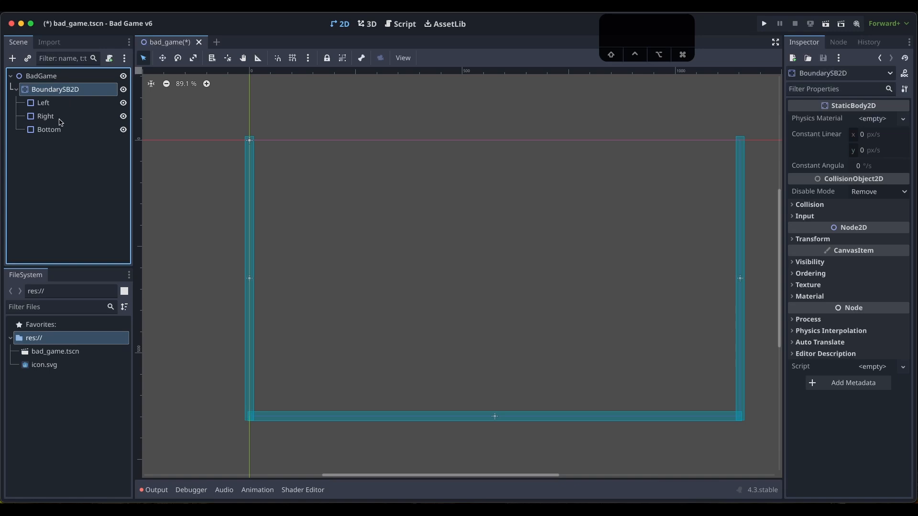
pyautogui.click(45, 145)
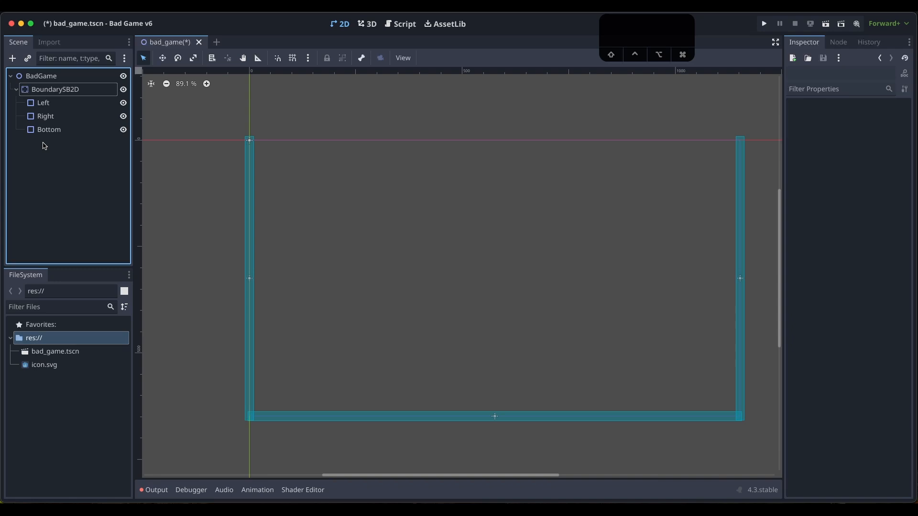
# - Add a CollisionShape2D as a child of BoundarySB2D and assign it a new RectangleShape2D
pyautogui.click(56, 90)
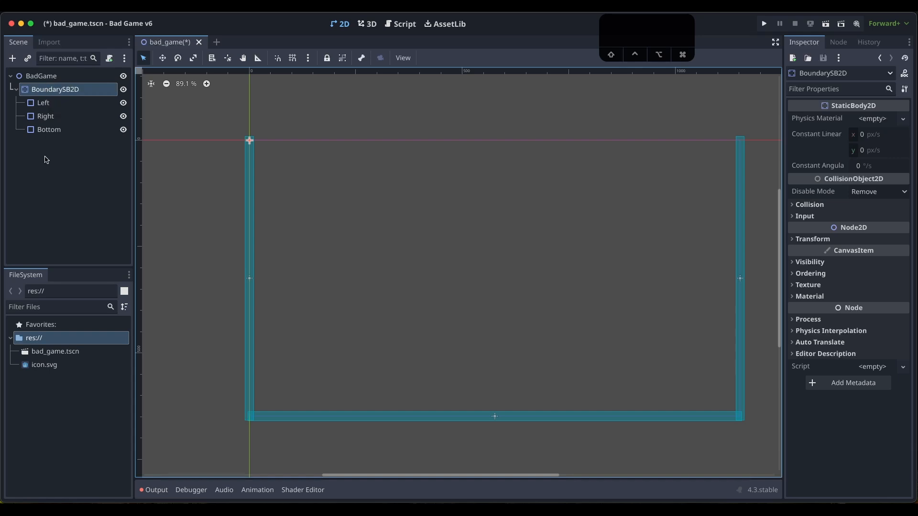
pyautogui.press('super+a')
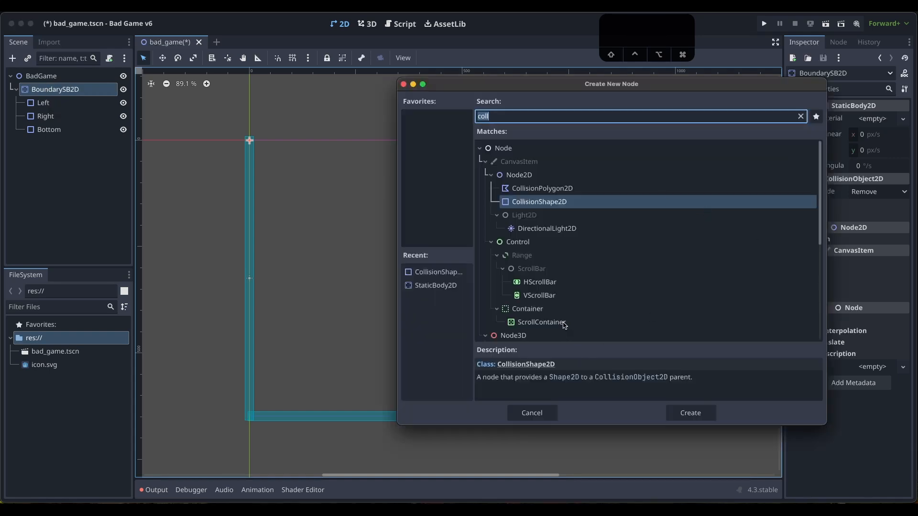
pyautogui.press('BackSpace')
pyautogui.press('BackSpace')
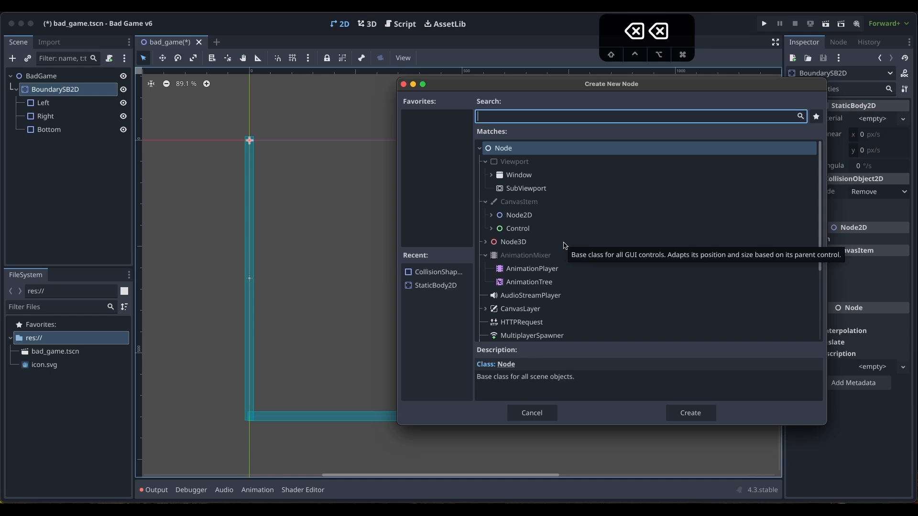
pyautogui.write('coll')
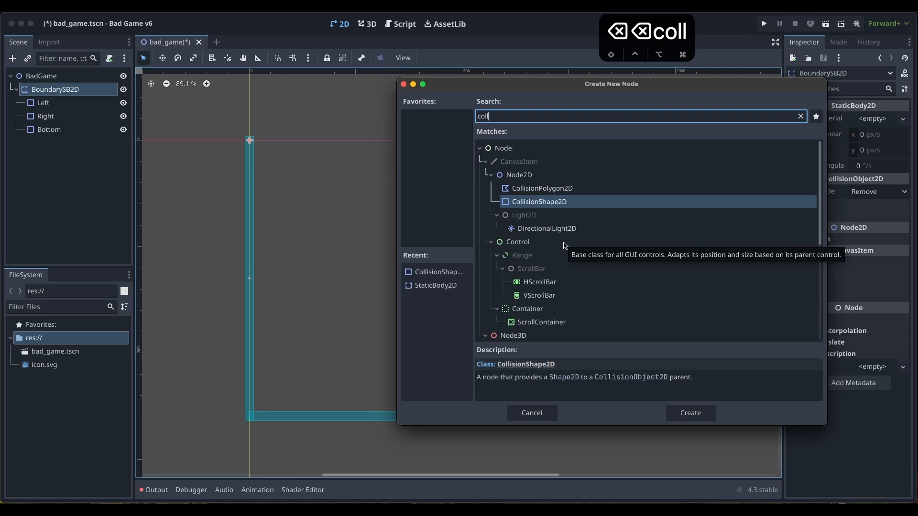
pyautogui.press('Return')
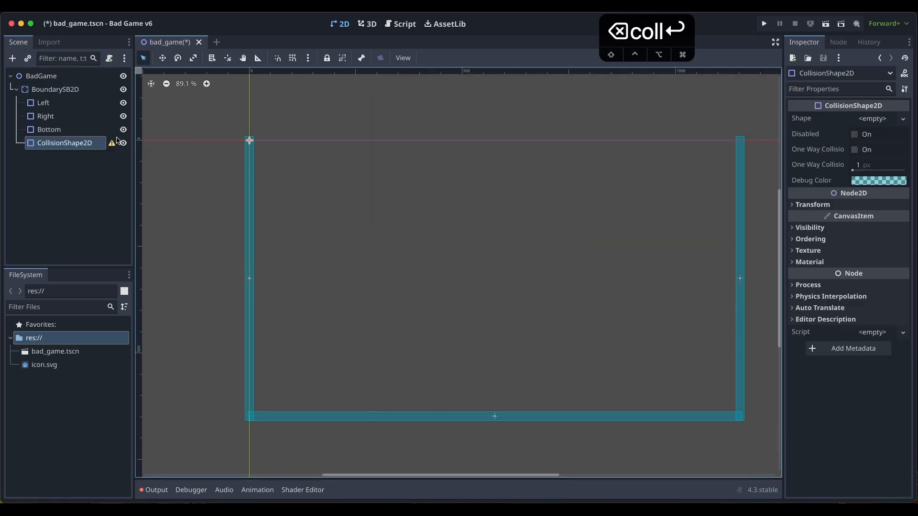
pyautogui.moveTo(117, 140)
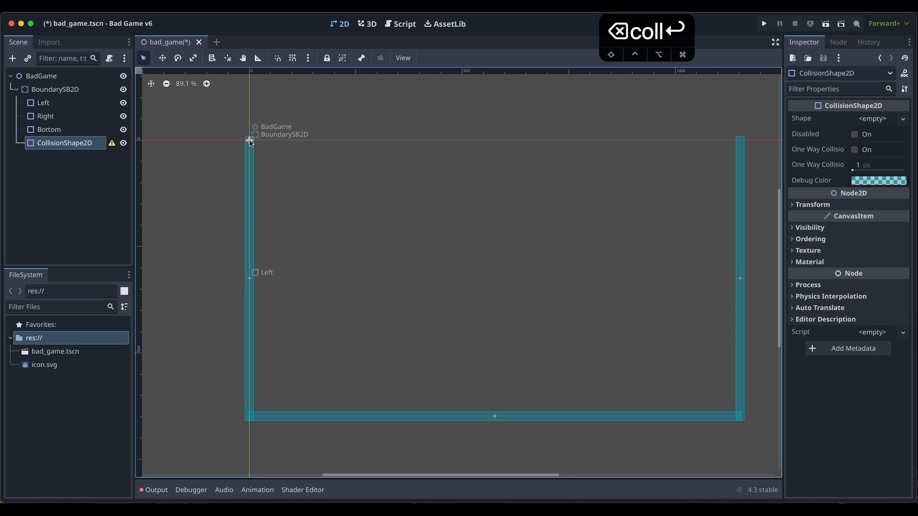
pyautogui.click(903, 119)
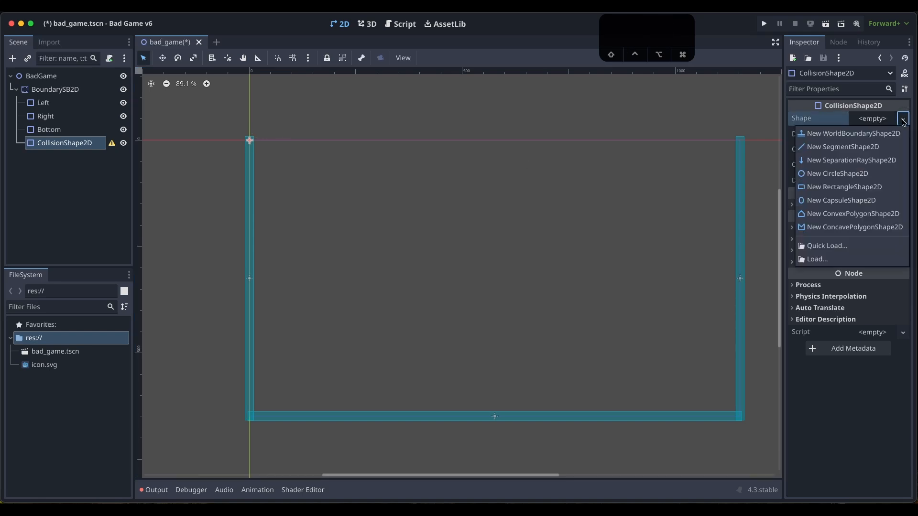
pyautogui.click(869, 187)
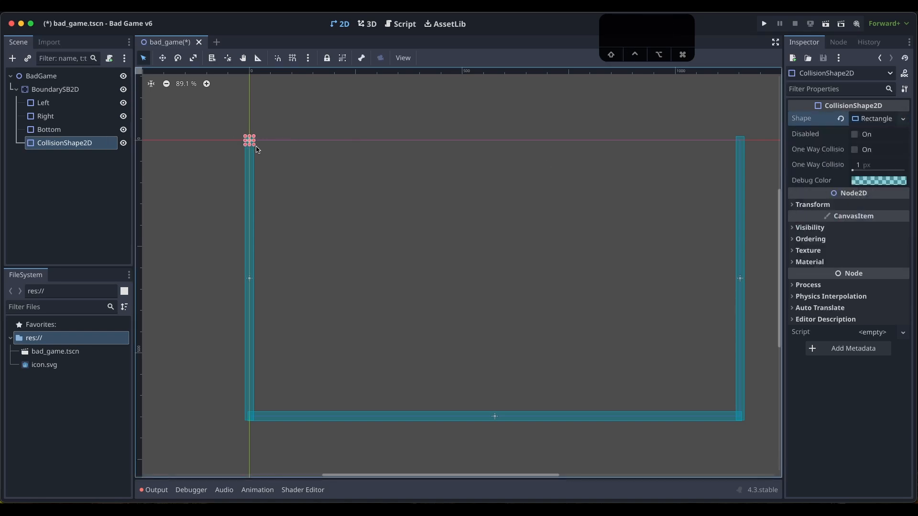
# - Enlarge the new rectangle into a nearly square block and rest it on the floor, nearer the Left wall
pyautogui.moveTo(250, 144); pyautogui.dragTo(258, 146)
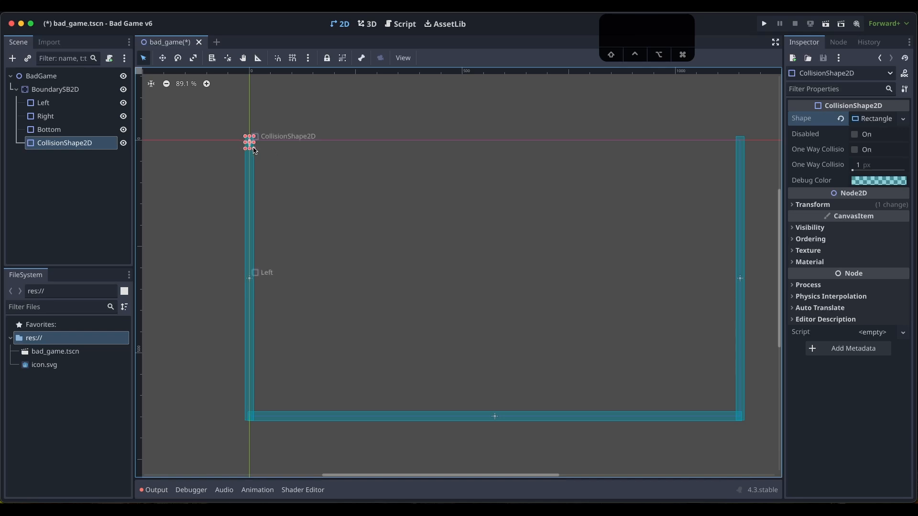
pyautogui.keyDown('shift'); pyautogui.moveTo(255, 152); pyautogui.dragTo(378, 362); pyautogui.keyUp('shift')
pyautogui.moveTo(361, 388); pyautogui.dragTo(380, 391)
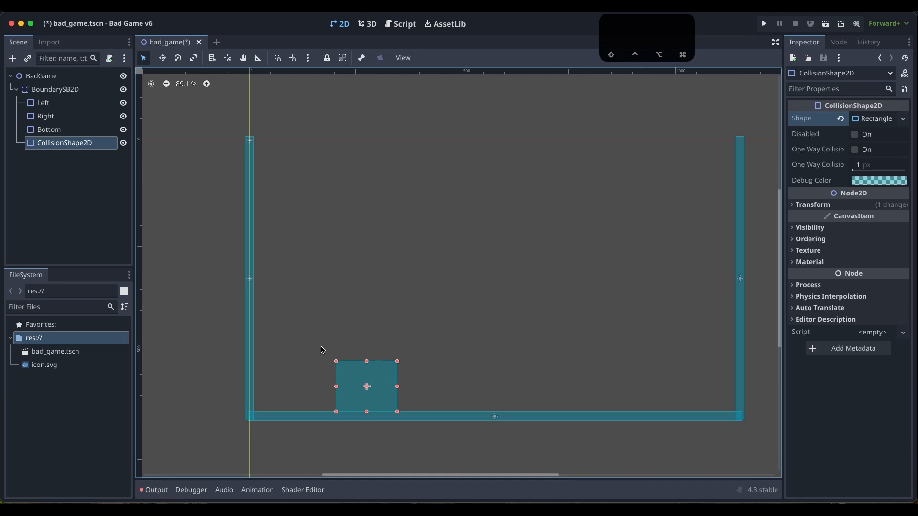
# - Rename the block's collision shape node as BlockOne
pyautogui.click(51, 143)
pyautogui.click(52, 143)
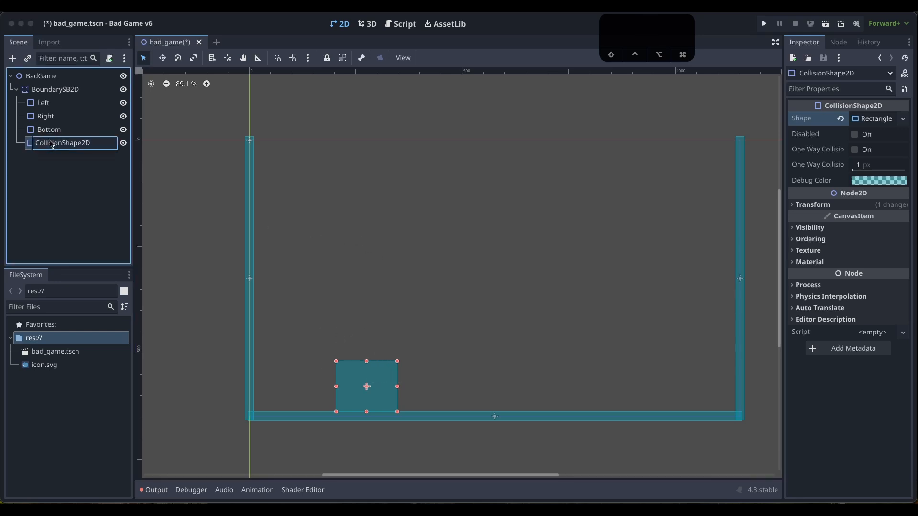
pyautogui.write('Block')
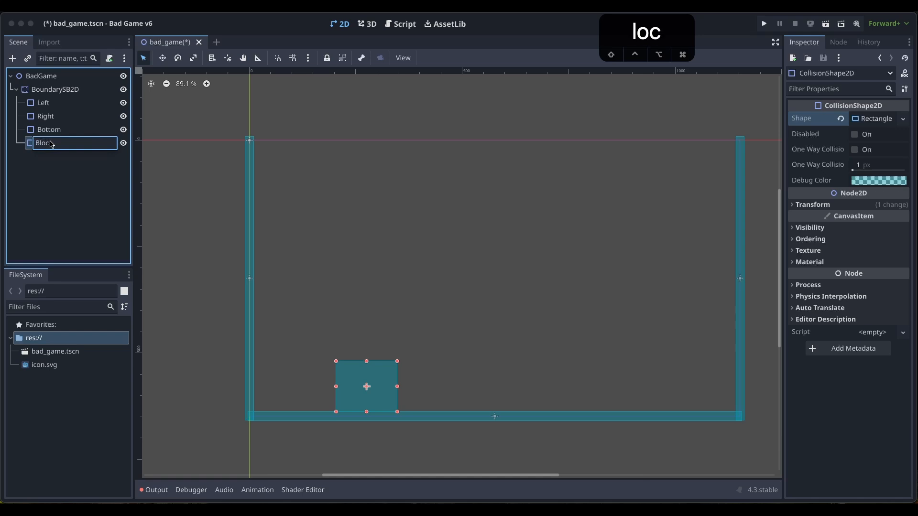
pyautogui.write('P')
pyautogui.press('BackSpace')
pyautogui.write('One')
pyautogui.press('Return')
pyautogui.click(72, 187)
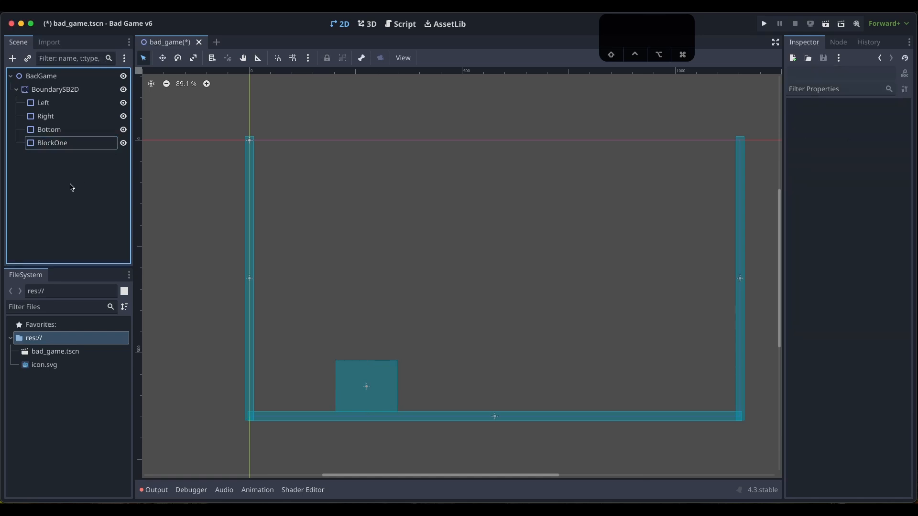
# - Create another CollisionShape2D with a new RectangleShape2D and make it a direct child of BoundarySB2D
pyautogui.click(46, 145)
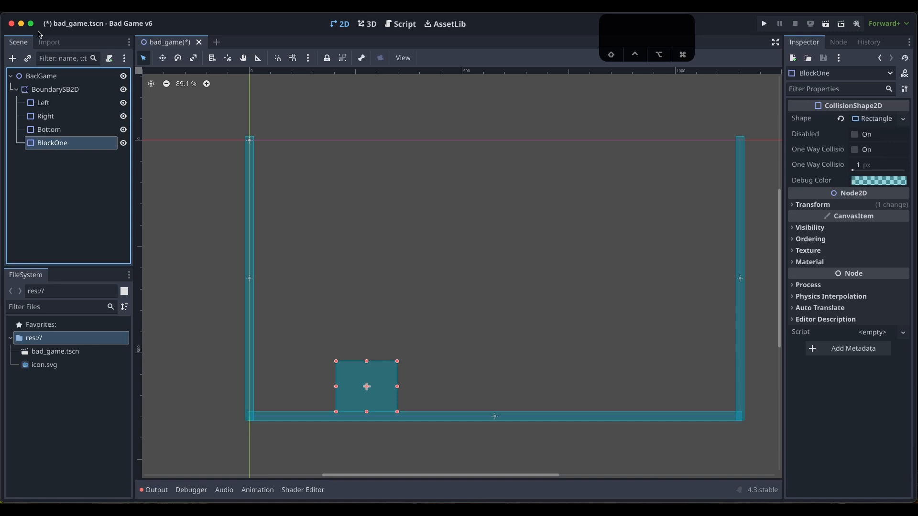
pyautogui.click(13, 57)
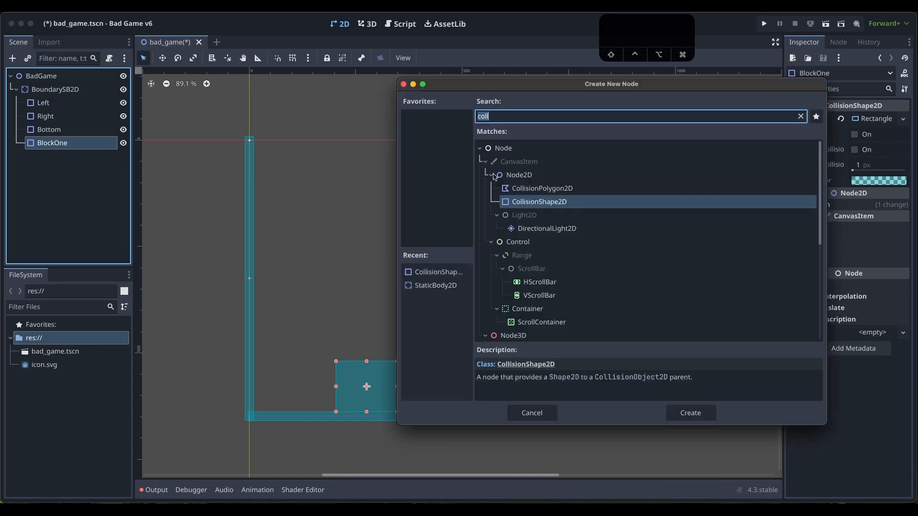
pyautogui.click(690, 412)
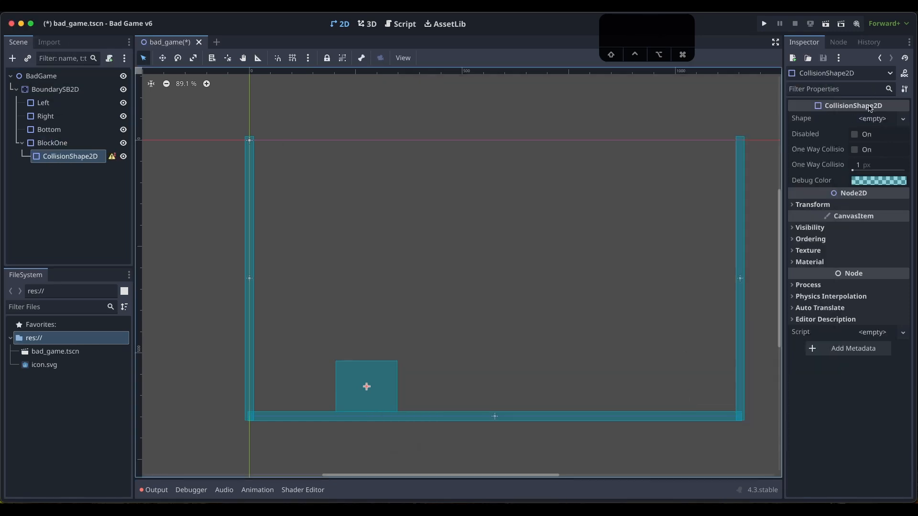
pyautogui.click(893, 122)
pyautogui.click(856, 186)
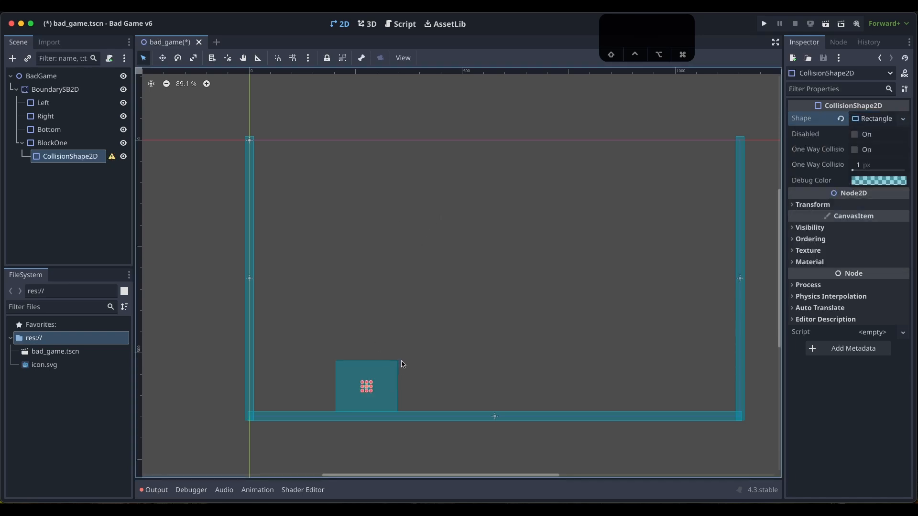
pyautogui.click(53, 143)
pyautogui.click(61, 158)
pyautogui.moveTo(67, 159); pyautogui.dragTo(55, 91)
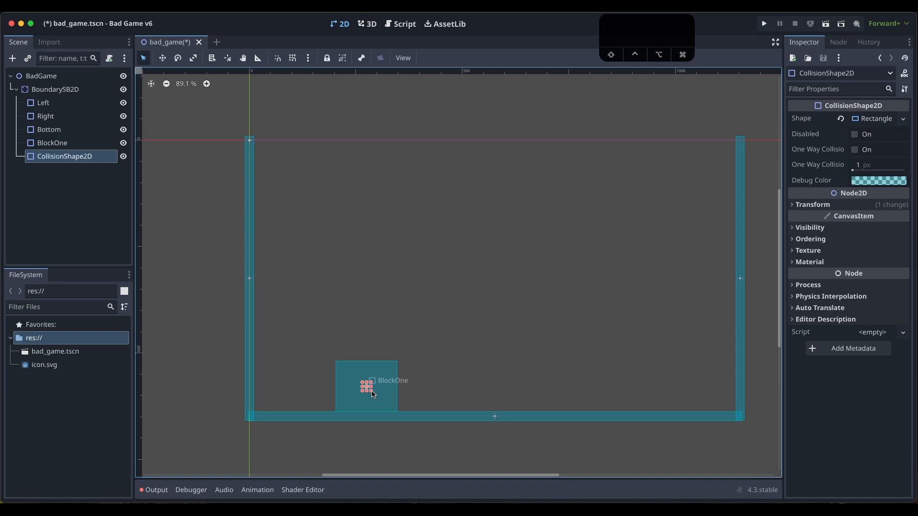
# - Stretch the new rectangle into a thin horizontal platform above and beyond BlockOne, and rename its node as Platform
pyautogui.moveTo(373, 394); pyautogui.dragTo(525, 335)
pyautogui.doubleClick(54, 157)
pyautogui.write('Platform')
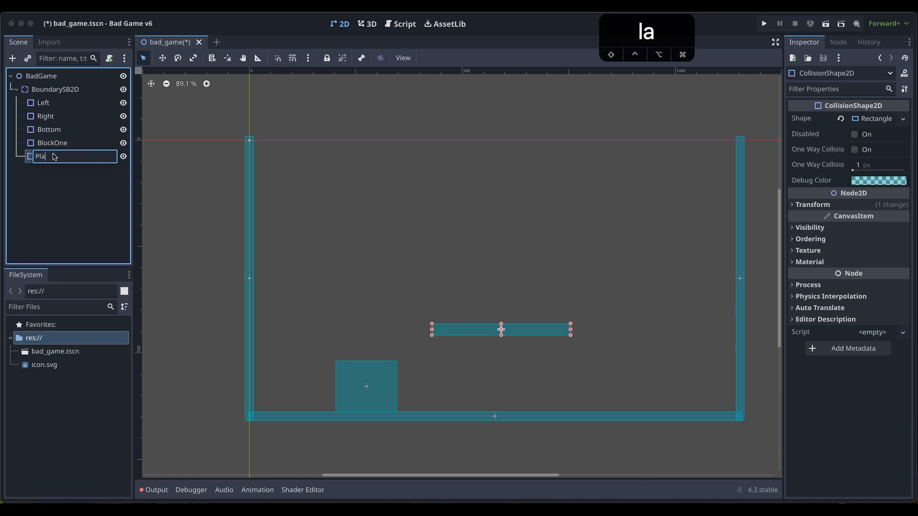
pyautogui.press('Return')
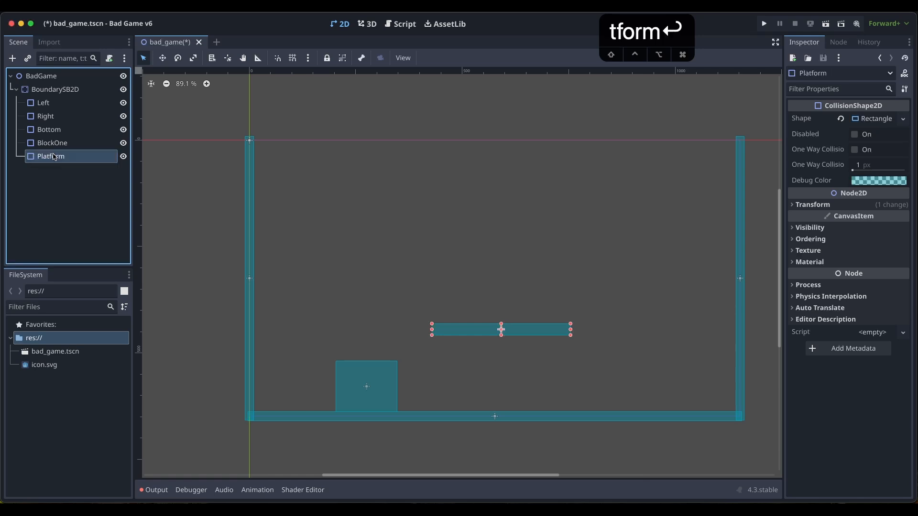
pyautogui.click(89, 204)
pyautogui.click(421, 299)
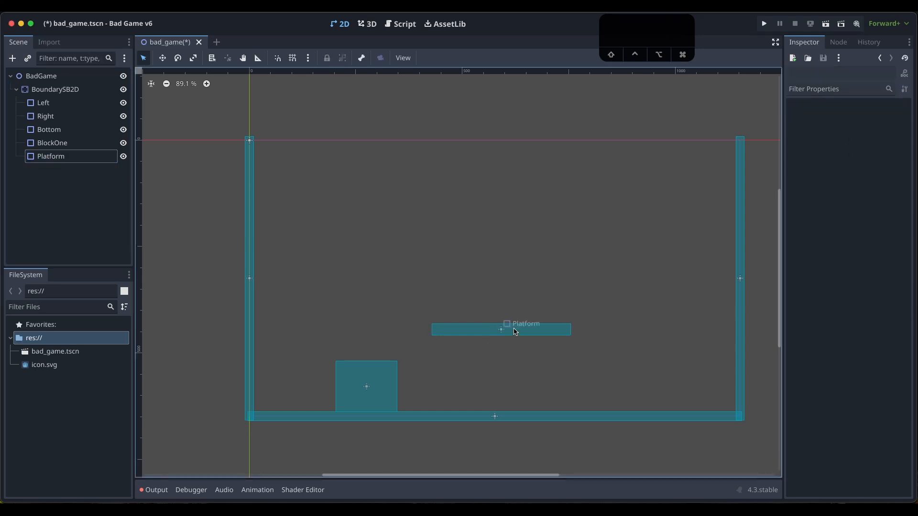
# - Duplicate Platform, place the copy higher up against the Right wall, and rename it as Landing
pyautogui.click(55, 158)
pyautogui.press('super+d')
pyautogui.moveTo(523, 333); pyautogui.dragTo(690, 205)
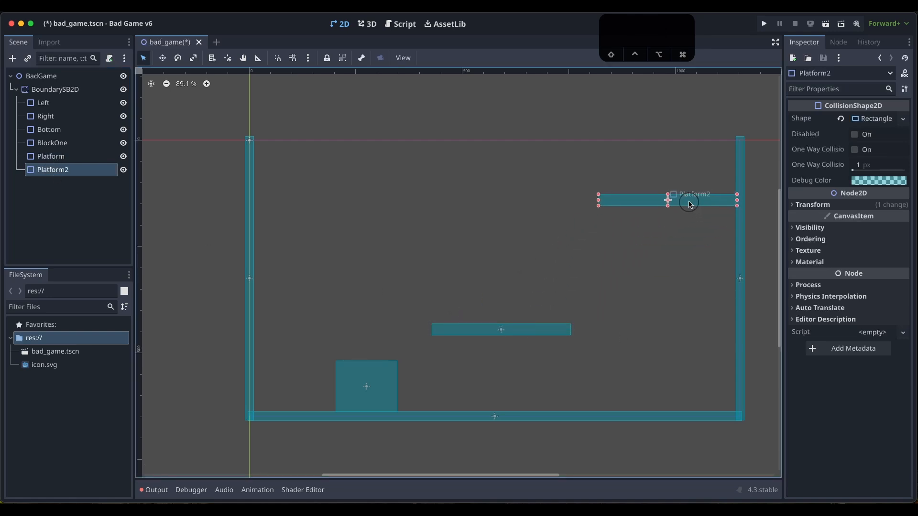
pyautogui.doubleClick(48, 169)
pyautogui.write('Landing')
pyautogui.press('Return')
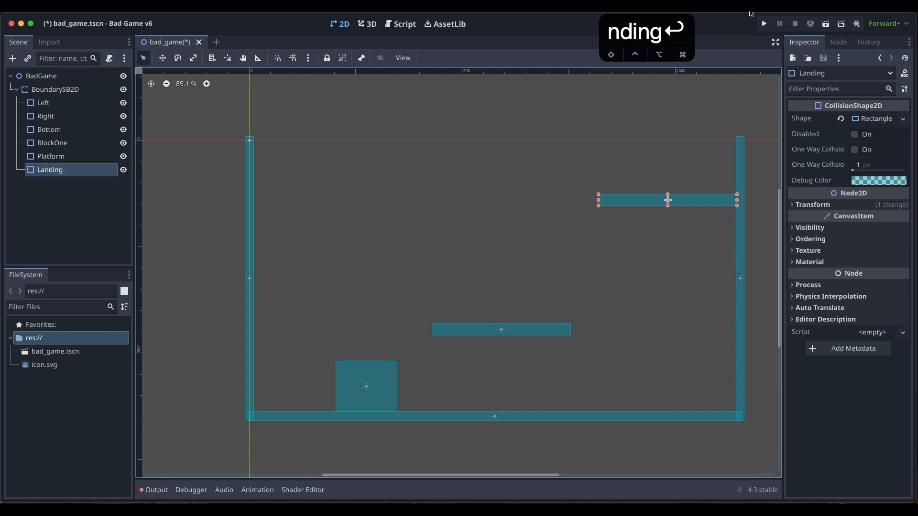
# - Make Landing's shape resource unique by duplicating and embedding it within that node
pyautogui.click(905, 89)
pyautogui.click(909, 235)
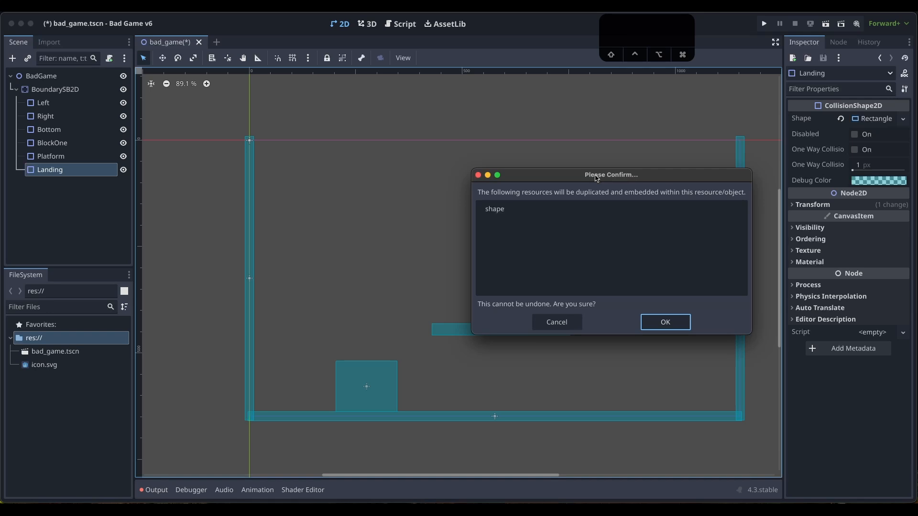
pyautogui.click(662, 336)
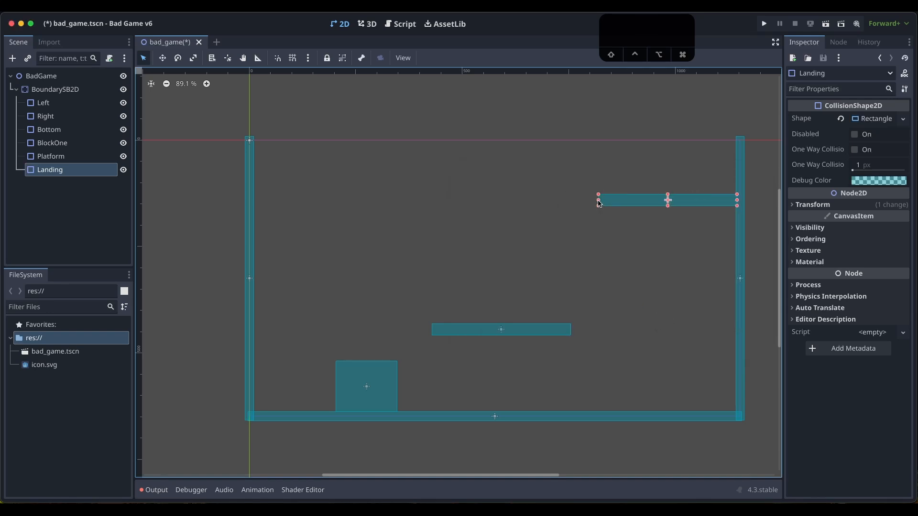
# - Shorten Landing from its free end to a narrower ledge that still meets the Right wall
pyautogui.keyDown('alt'); pyautogui.moveTo(599, 200); pyautogui.dragTo(630, 203); pyautogui.keyUp('alt')
pyautogui.moveTo(696, 204); pyautogui.dragTo(725, 206)
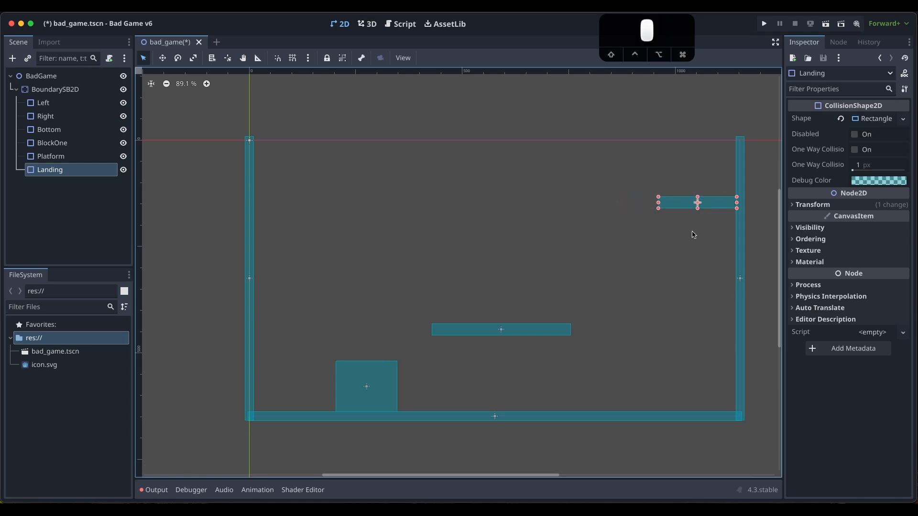
pyautogui.click(689, 237)
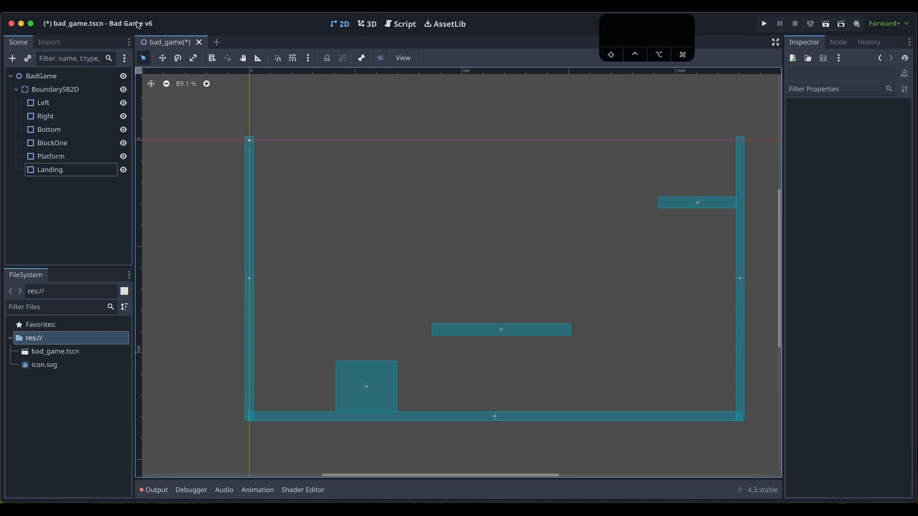
# - Enable Visible Collision Shapes for debug runs
pyautogui.click(115, 12)
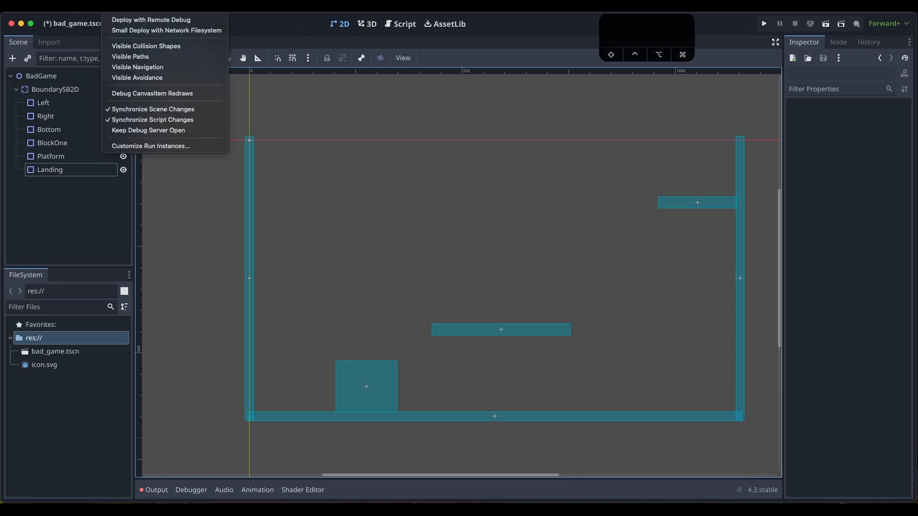
pyautogui.click(114, 8)
pyautogui.click(115, 8)
pyautogui.click(154, 47)
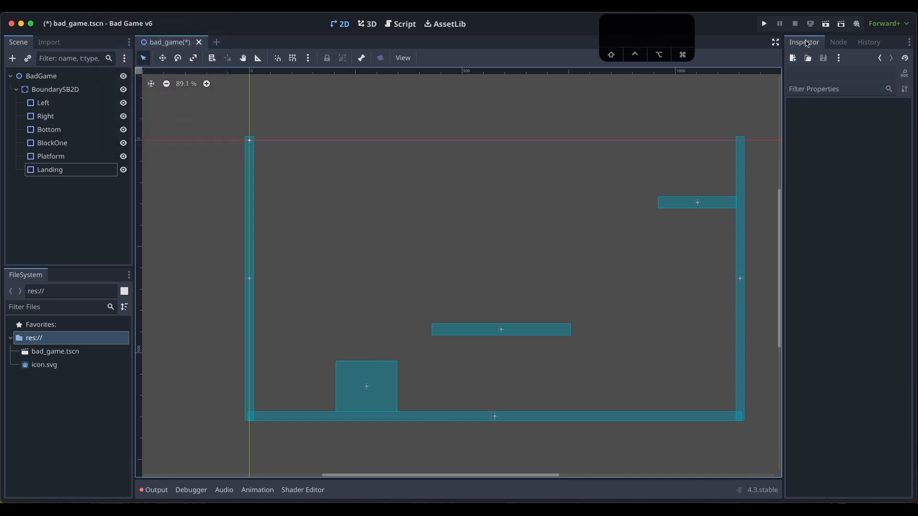
# - Save the scene, run it to check the collision shapes, and close the game window
pyautogui.press('super+s')
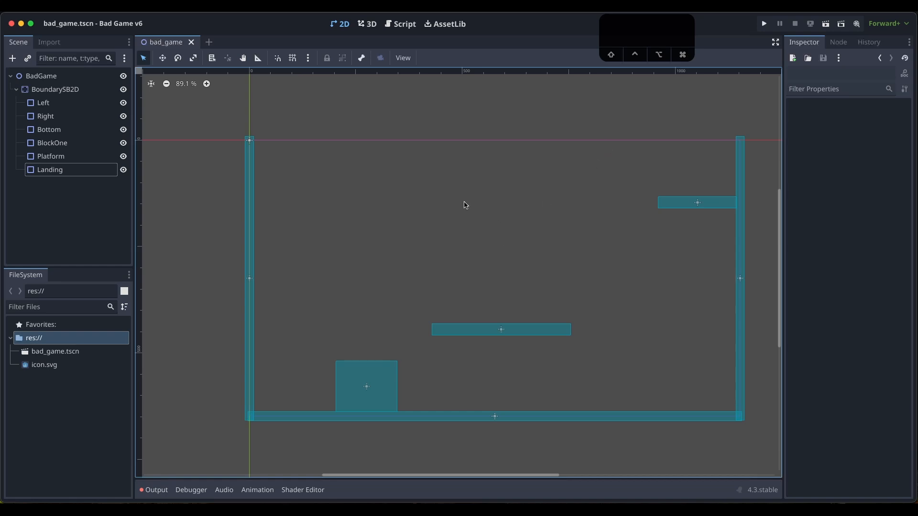
pyautogui.press('super+b')
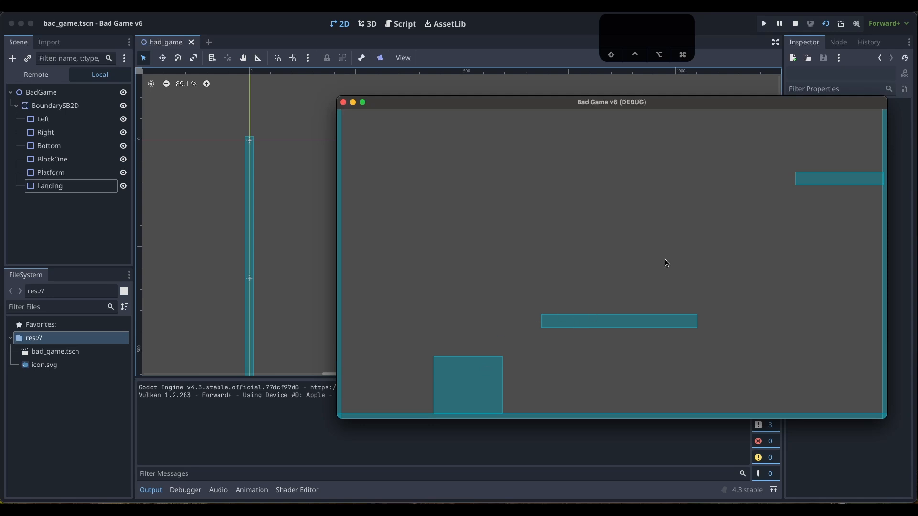
pyautogui.click(344, 103)
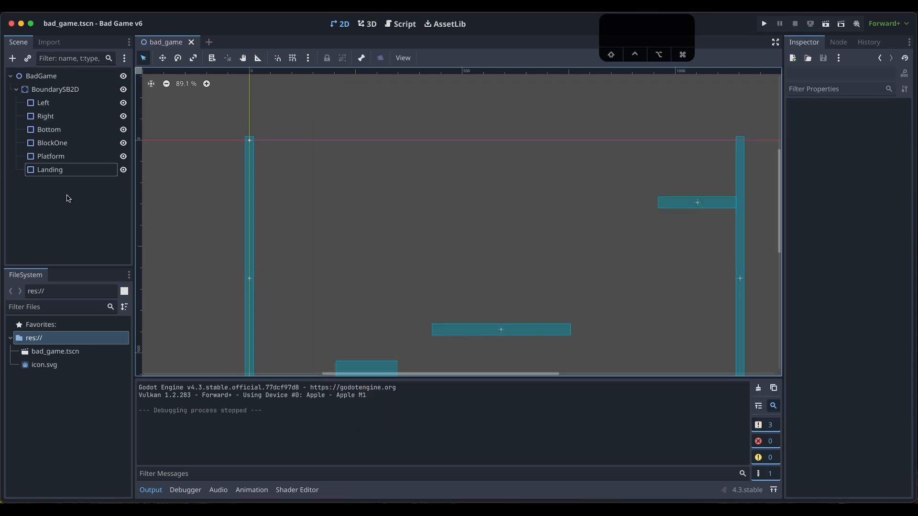
# - Add a ColorRect to BoundarySB2D and reorder it as the first child, above Left
pyautogui.scroll(-1, 425, 272)
pyautogui.moveTo(781, 220)
pyautogui.mouseDown()
pyautogui.moveTo(779, 254)
pyautogui.moveTo(780, 238)
pyautogui.mouseUp()
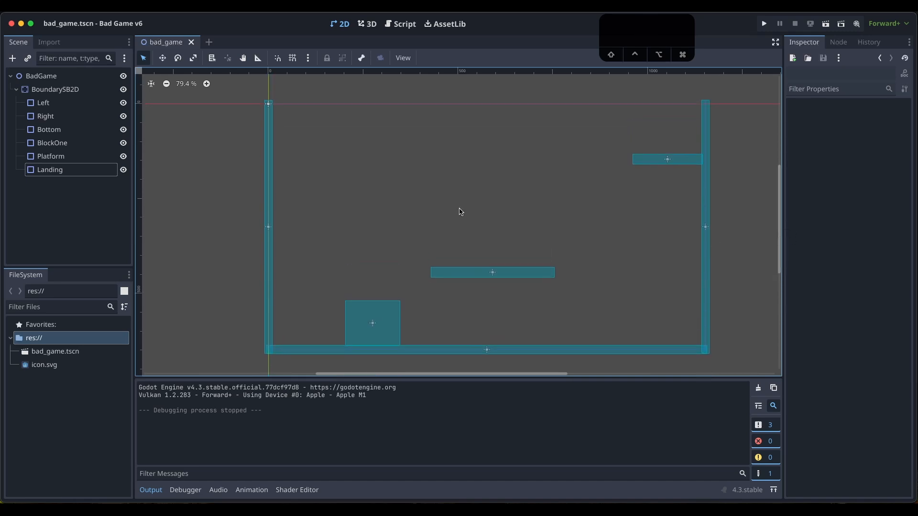
pyautogui.click(78, 89)
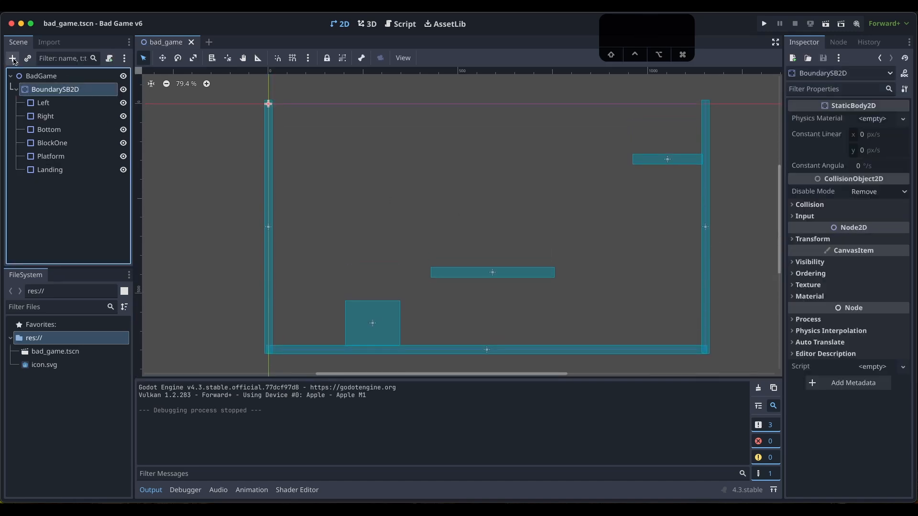
pyautogui.click(13, 58)
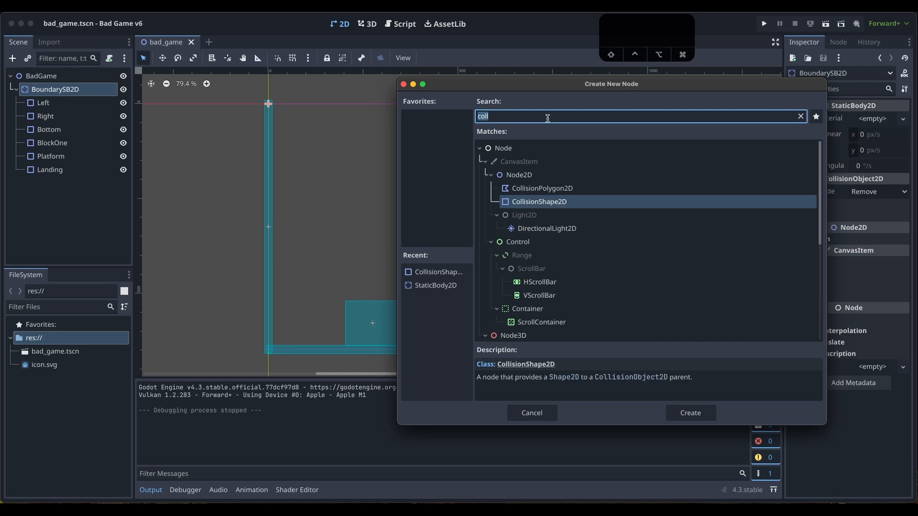
pyautogui.press('BackSpace')
pyautogui.press('BackSpace')
pyautogui.press('BackSpace')
pyautogui.write('color')
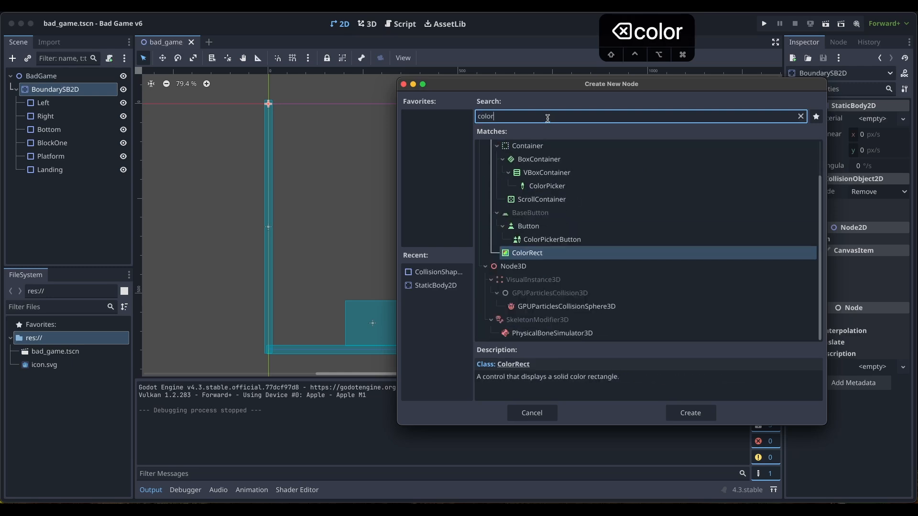
pyautogui.click(691, 413)
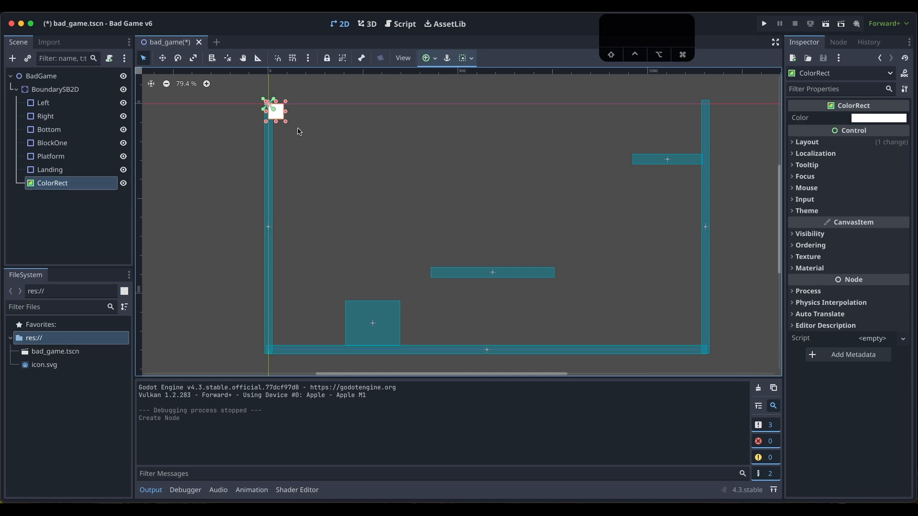
pyautogui.moveTo(47, 186); pyautogui.dragTo(61, 96)
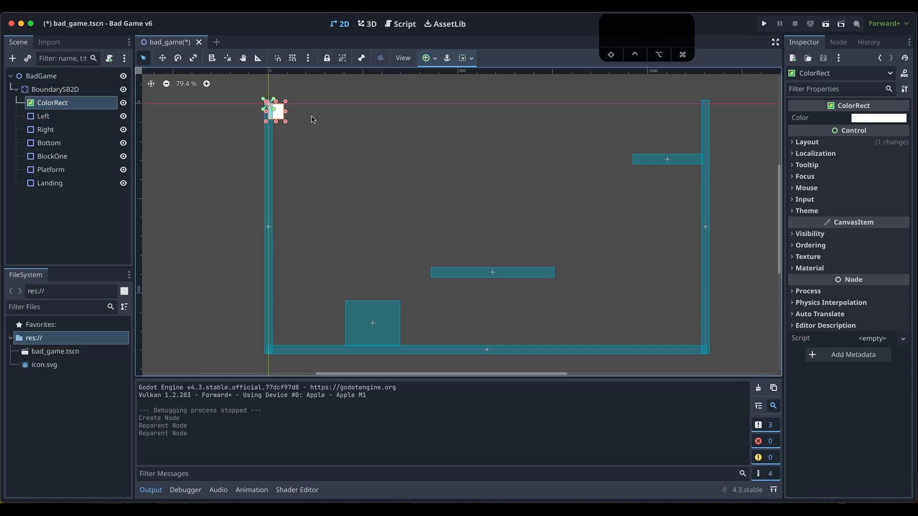
# - Resize the ColorRect to about 1165 by 19 and move it to about (0, 638), covering the Bottom shape
pyautogui.moveTo(286, 125); pyautogui.dragTo(713, 120)
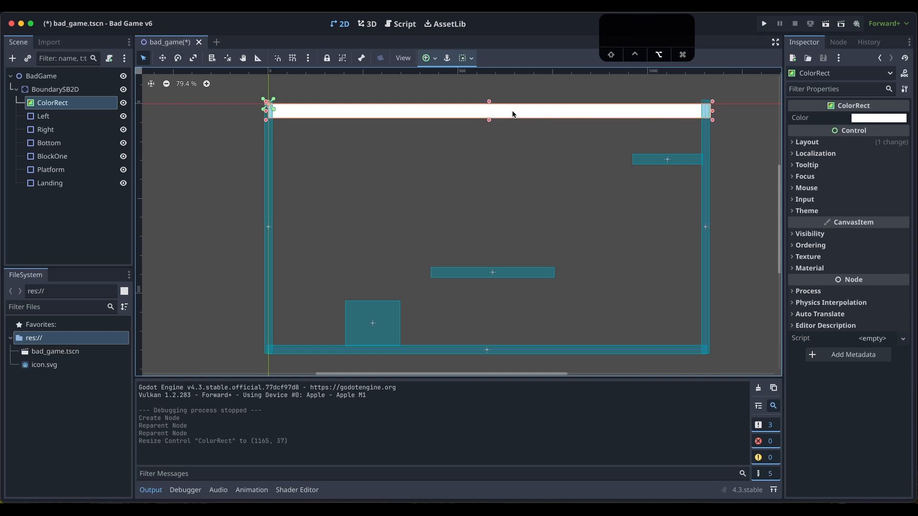
pyautogui.keyDown('shift'); pyautogui.click(525, 256); pyautogui.keyUp('shift')
pyautogui.click(486, 115)
pyautogui.keyDown('shift'); pyautogui.click(484, 215); pyautogui.keyUp('shift')
pyautogui.keyDown('shift'); pyautogui.moveTo(459, 116); pyautogui.dragTo(487, 357); pyautogui.keyUp('shift')
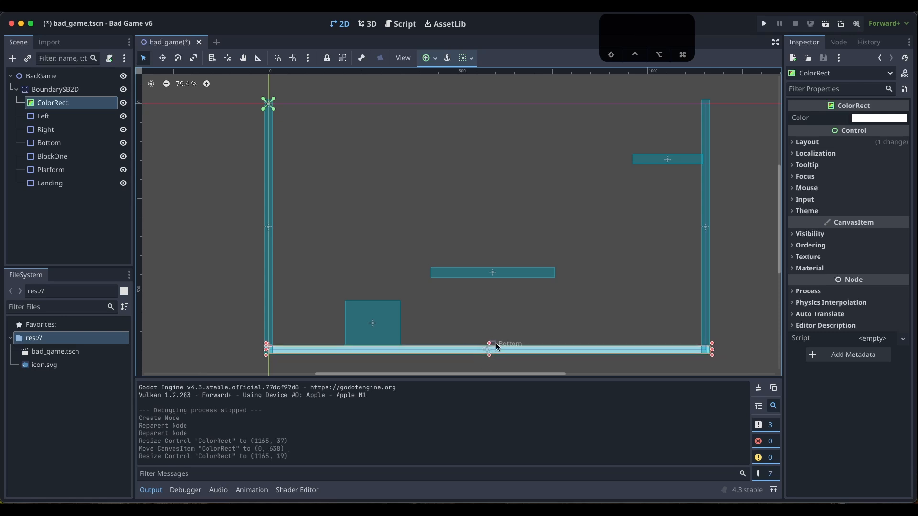
# - Colour the ground strip's ColorRect green, about hex 4eba5f
pyautogui.click(883, 118)
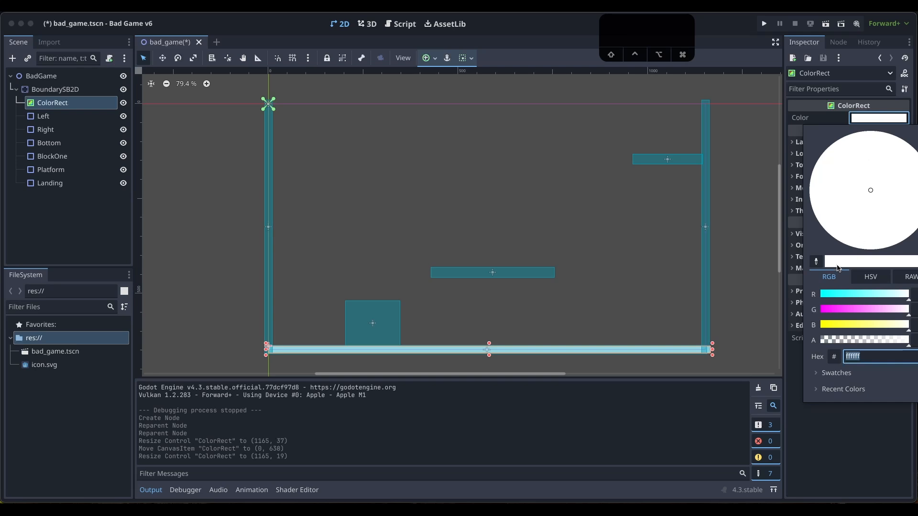
pyautogui.click(830, 310)
pyautogui.click(814, 215)
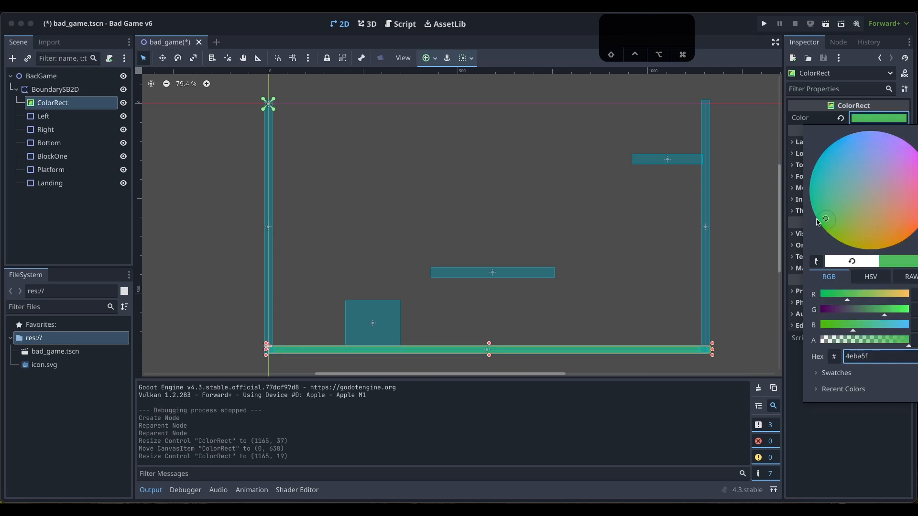
pyautogui.press('Escape')
pyautogui.click(218, 258)
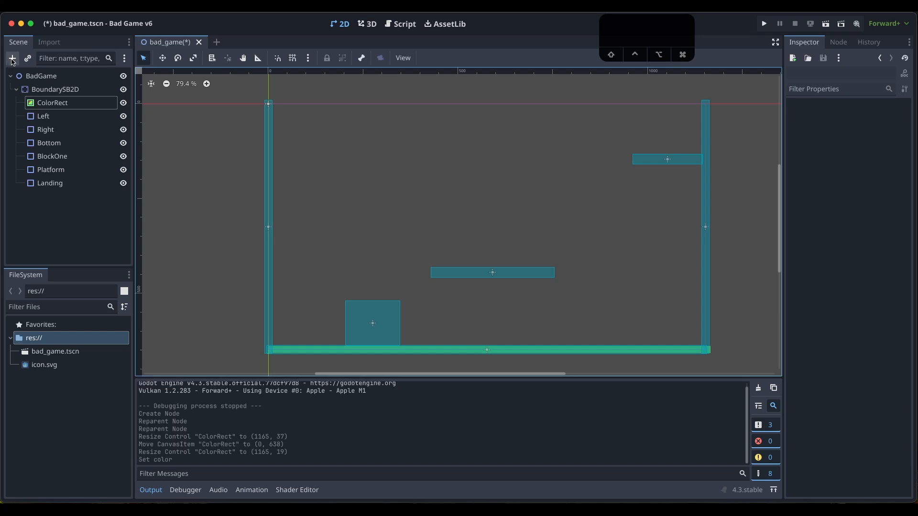
# - Add a second ColorRect to BoundarySB2D and reorder it directly below the first ColorRect
pyautogui.click(46, 90)
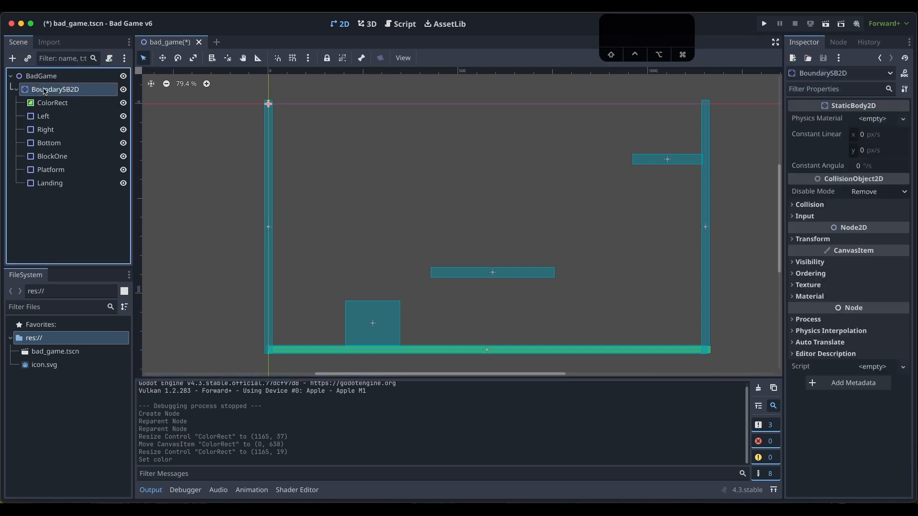
pyautogui.click(13, 58)
pyautogui.click(430, 271)
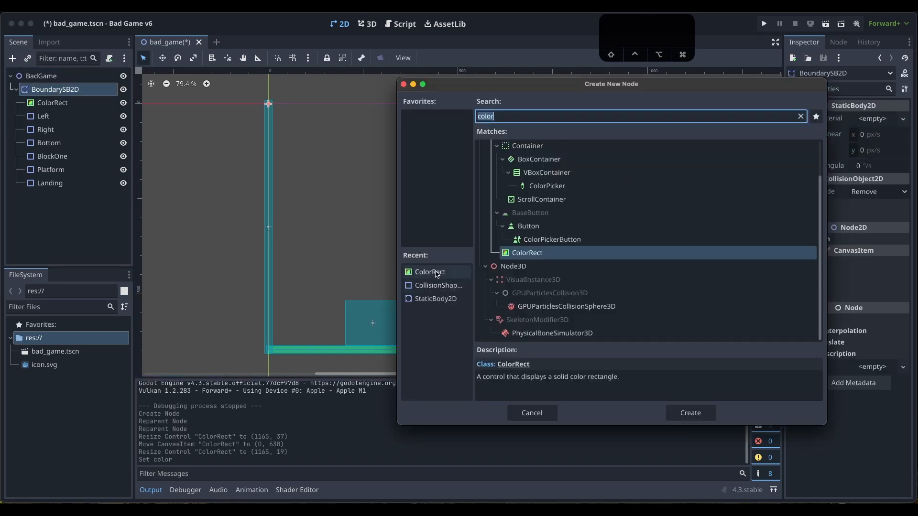
pyautogui.click(710, 407)
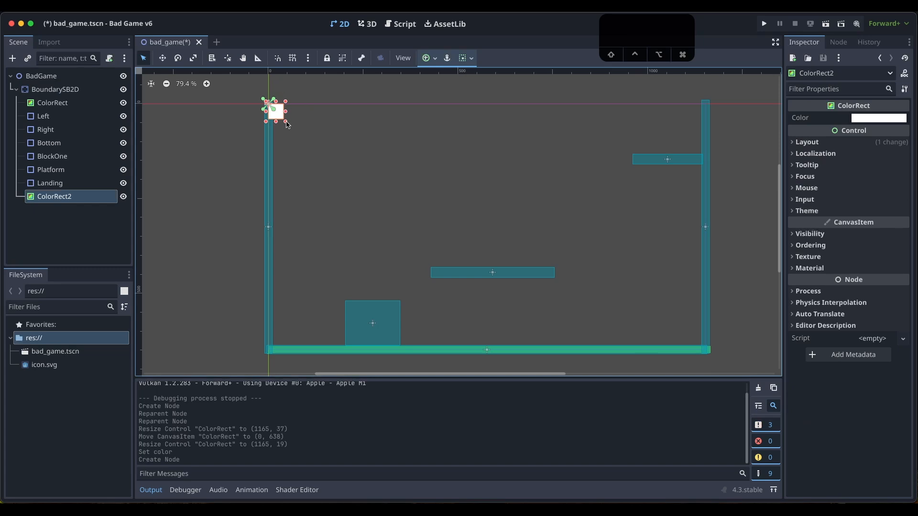
pyautogui.moveTo(48, 197); pyautogui.dragTo(48, 98)
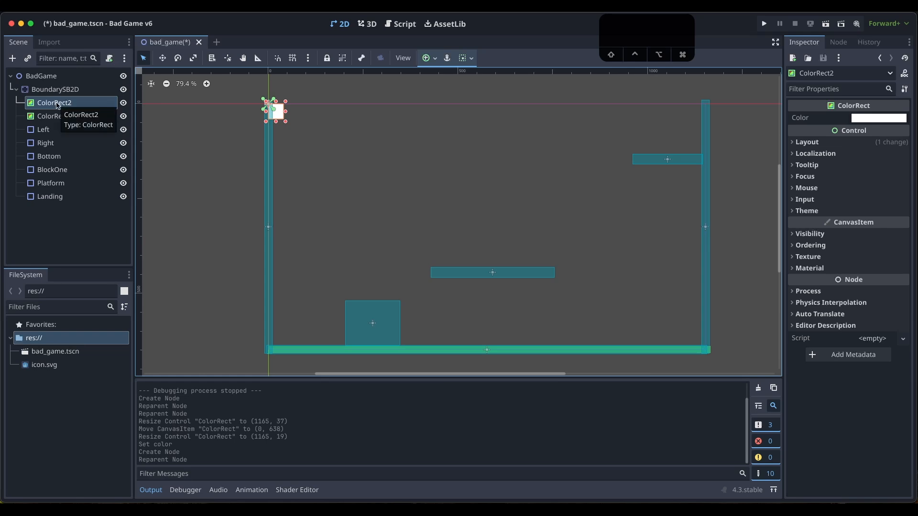
pyautogui.moveTo(59, 102); pyautogui.dragTo(60, 120)
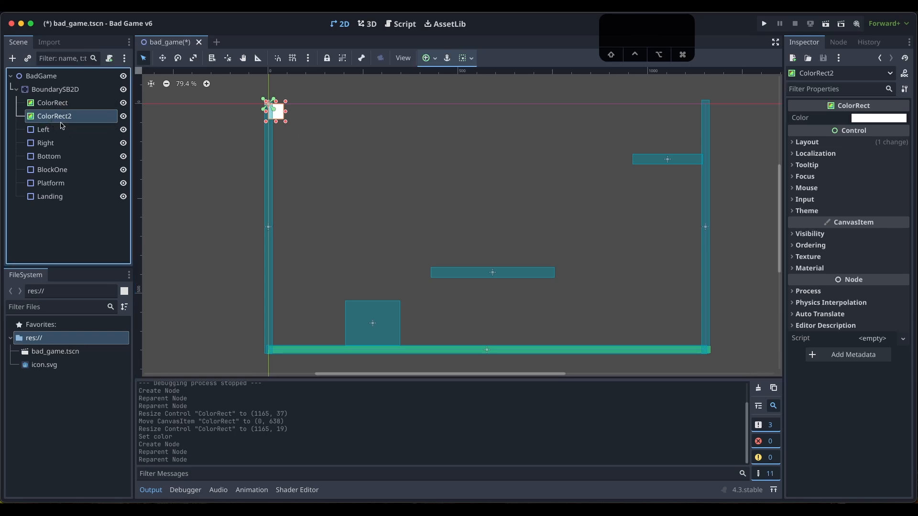
# - Stretch ColorRect2 to about 1151 by 638 across the play area and colour it blue, about hex 36aaf1
pyautogui.moveTo(289, 126); pyautogui.dragTo(709, 350)
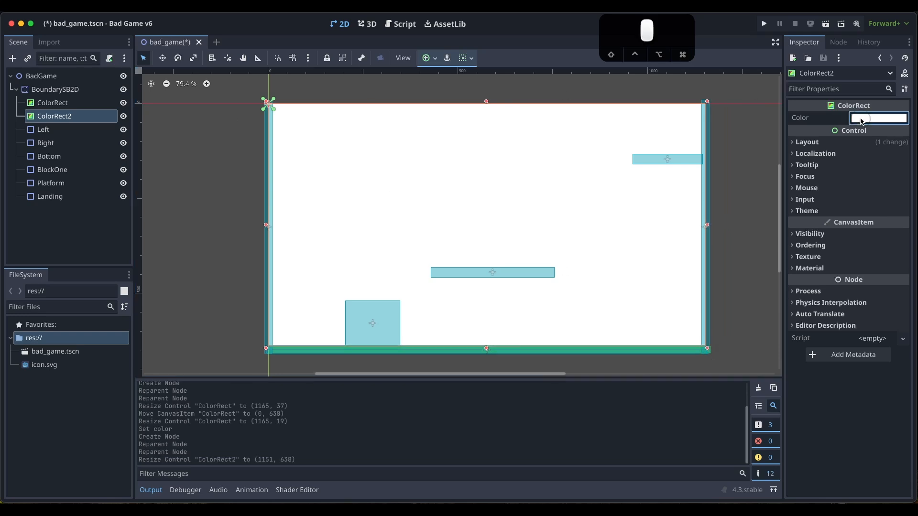
pyautogui.click(862, 121)
pyautogui.click(831, 311)
pyautogui.moveTo(835, 247); pyautogui.dragTo(844, 143)
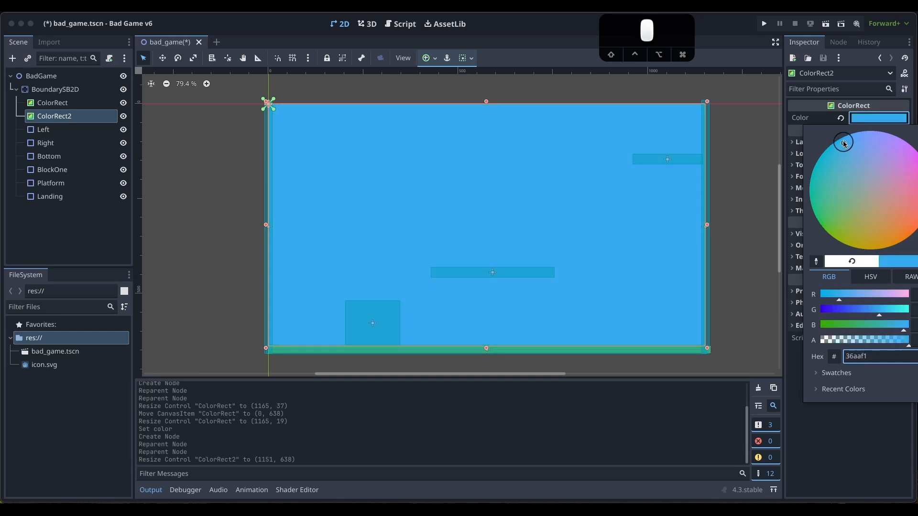
pyautogui.click(738, 152)
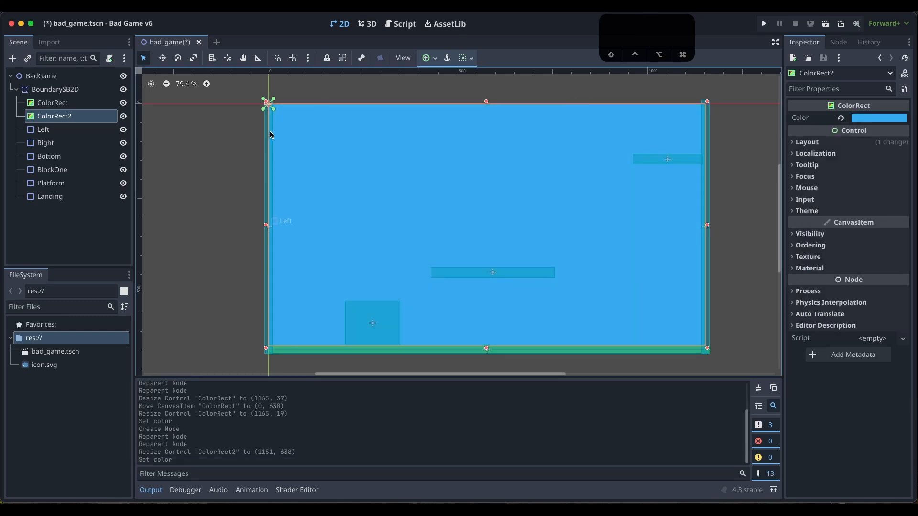
# - Rename ColorRect as Ground and ColorRect2 as Sky
pyautogui.click(57, 103)
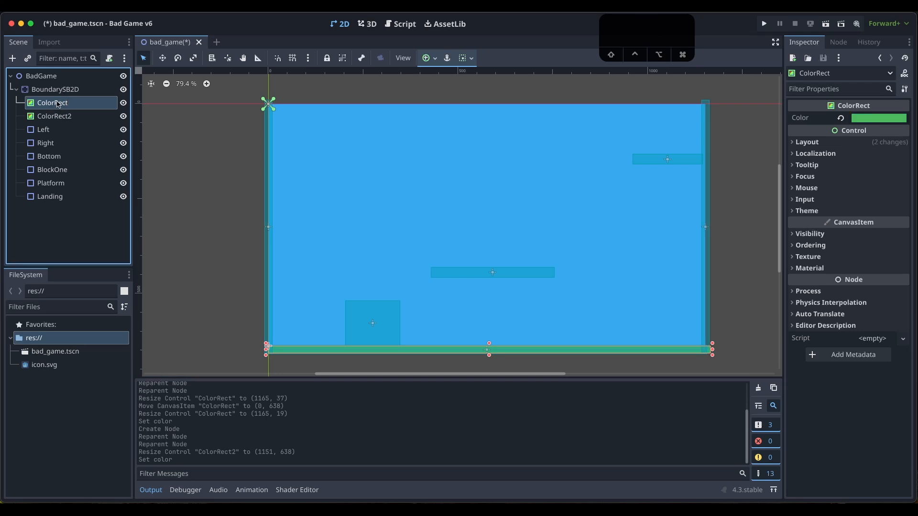
pyautogui.doubleClick(58, 104)
pyautogui.press('BackSpace')
pyautogui.write('Ground')
pyautogui.click(58, 117)
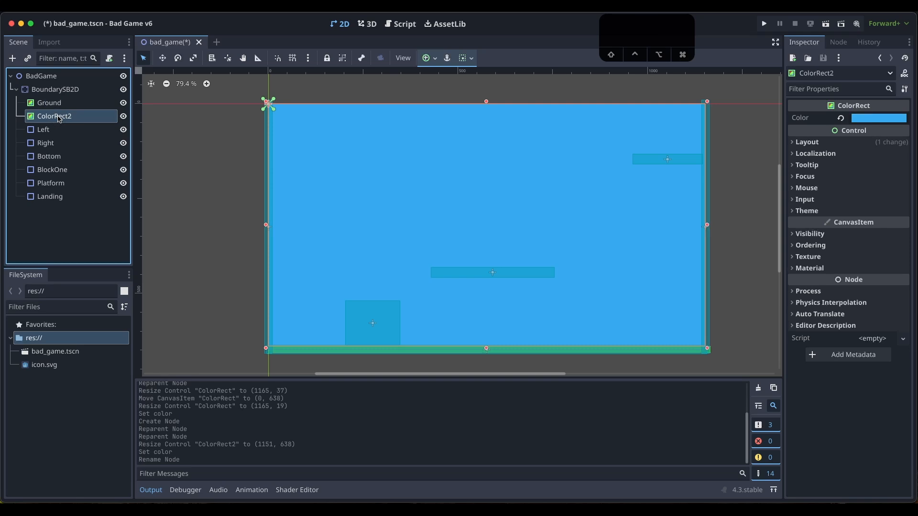
pyautogui.click(59, 117)
pyautogui.write('Sky')
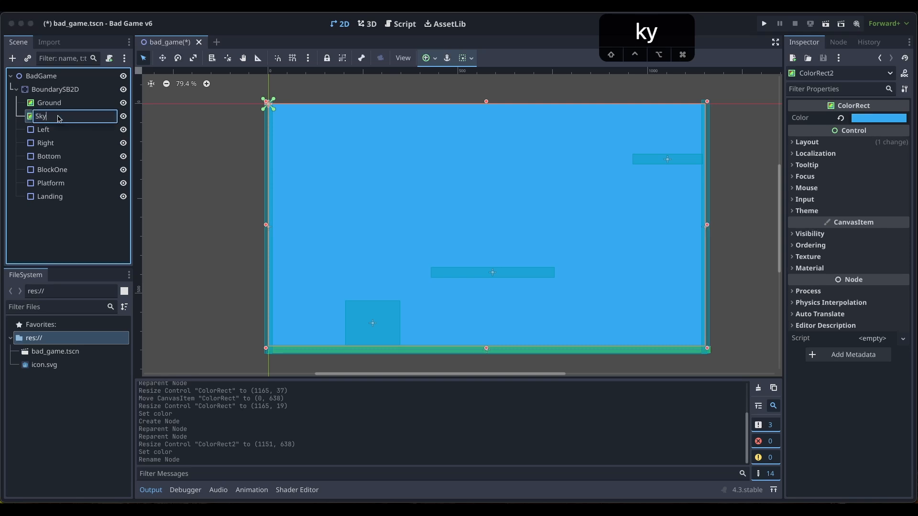
pyautogui.press('Return')
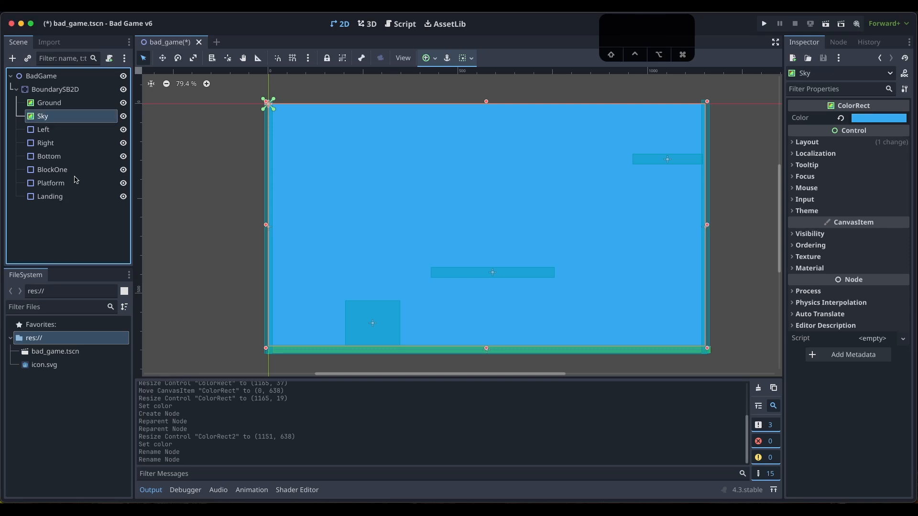
# - Run the current scene to check the ground and sky backdrop, and close the game window
pyautogui.click(57, 92)
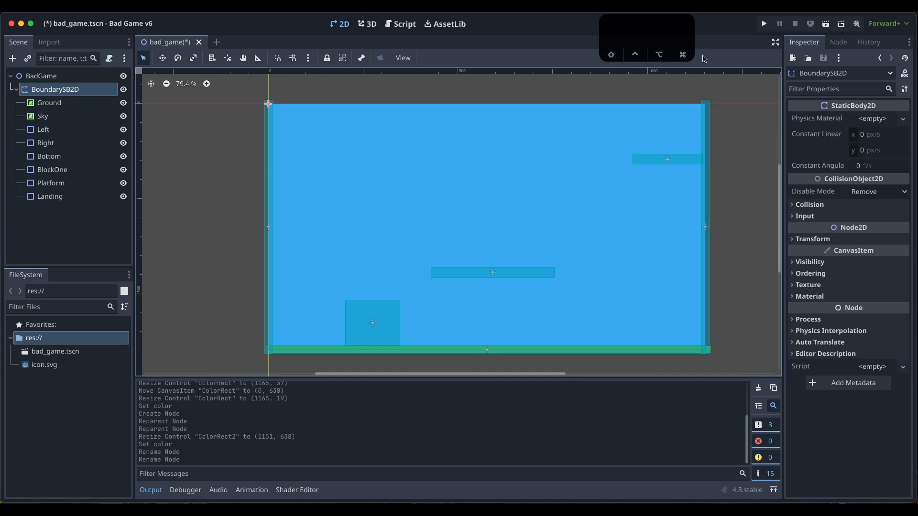
pyautogui.click(828, 25)
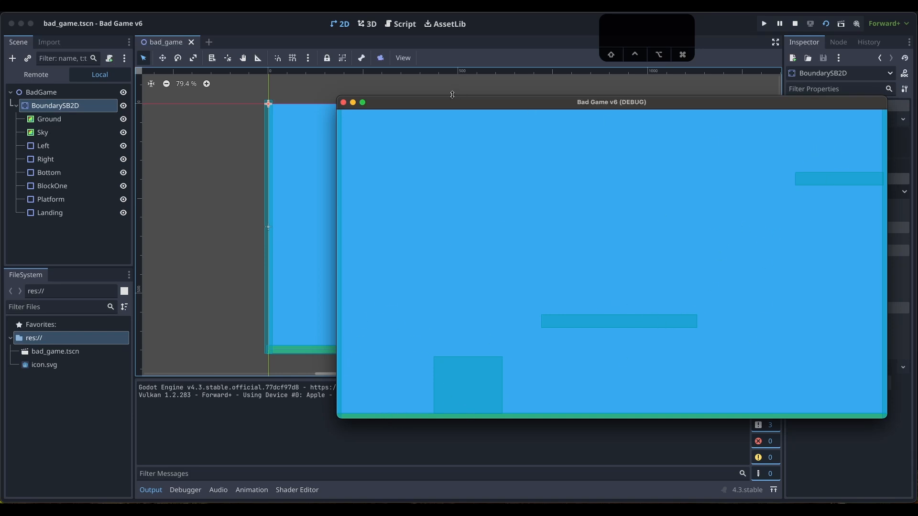
pyautogui.click(342, 103)
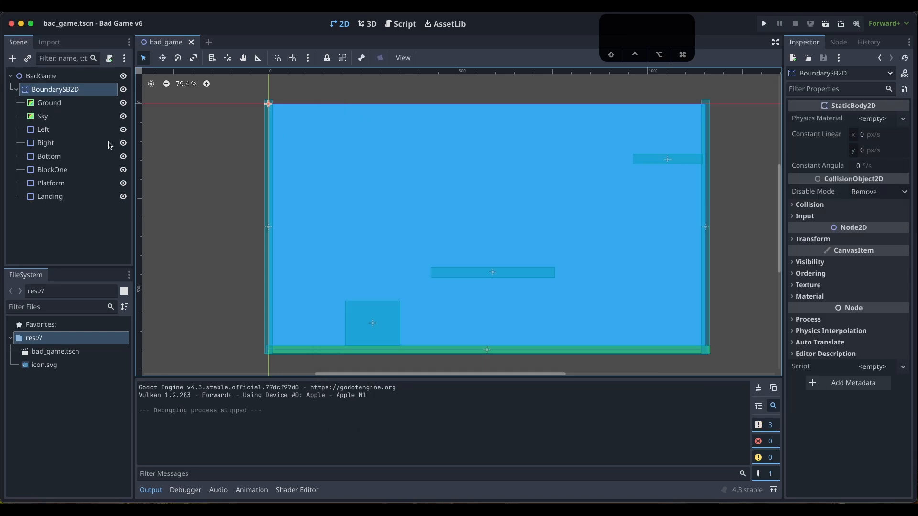
# - Add a Node2D as a child of BoundarySB2D
pyautogui.click(58, 91)
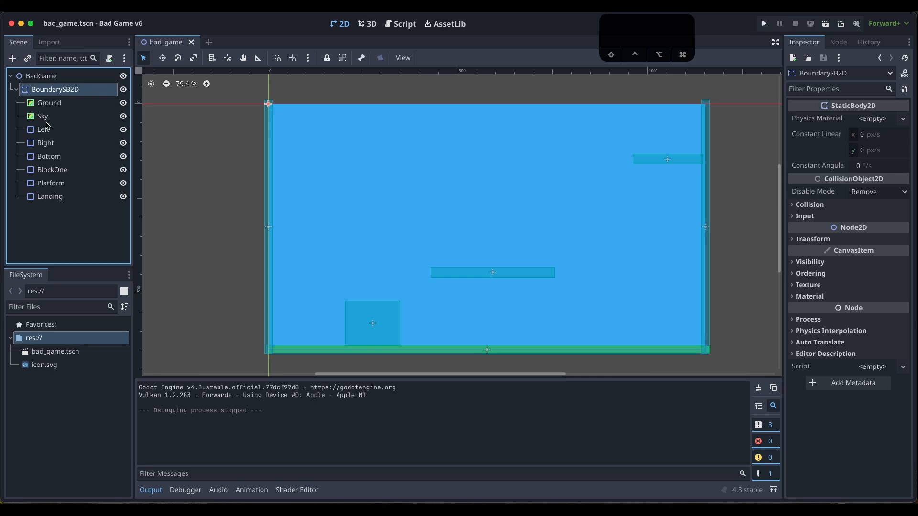
pyautogui.click(13, 60)
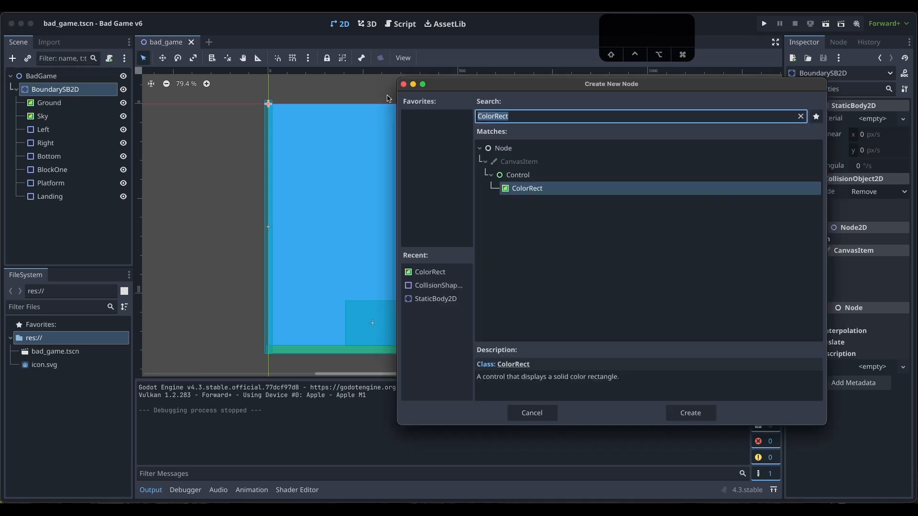
pyautogui.press('BackSpace')
pyautogui.write('node2')
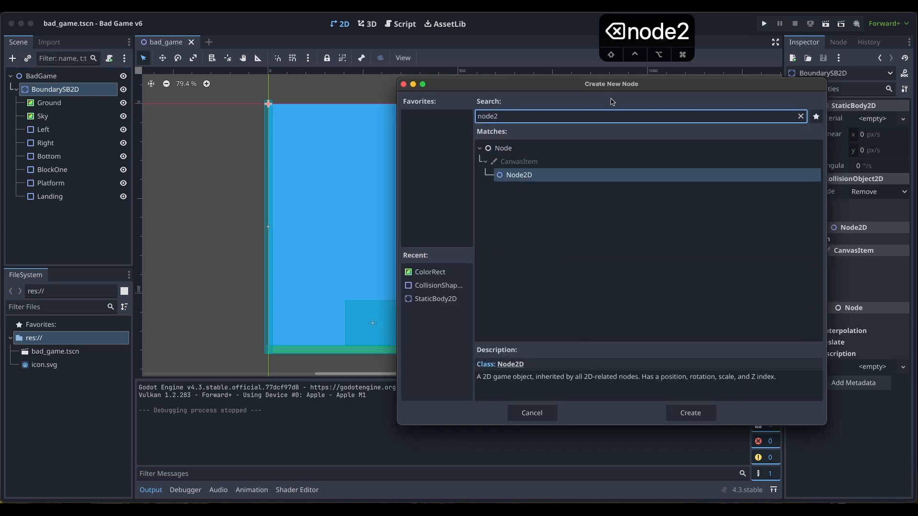
pyautogui.click(610, 178)
pyautogui.doubleClick(608, 176)
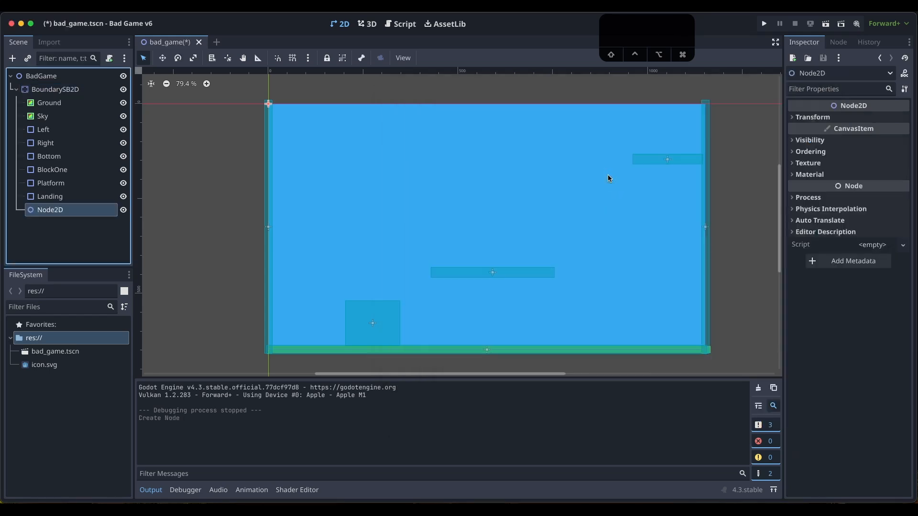
# - Rename the new Node2D as Sun2D and reorder it directly below Sky
pyautogui.doubleClick(57, 213)
pyautogui.write('Sun2D')
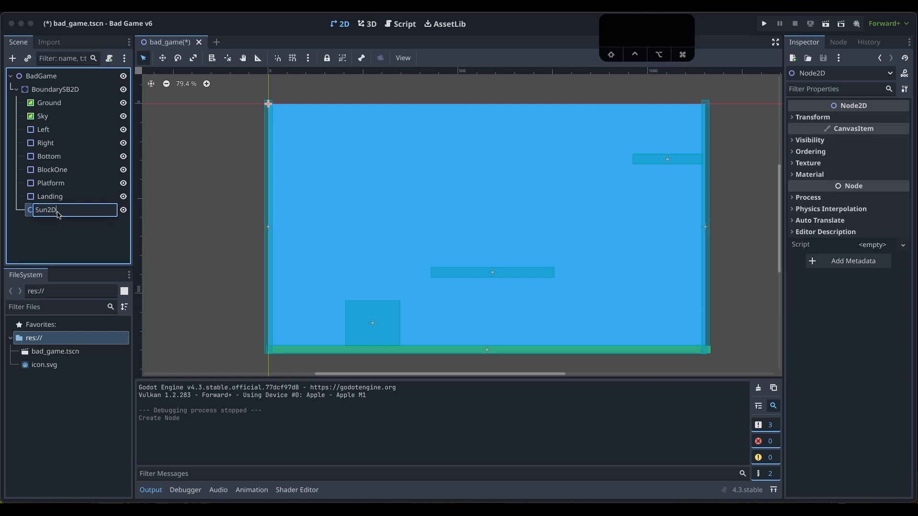
pyautogui.press('Return')
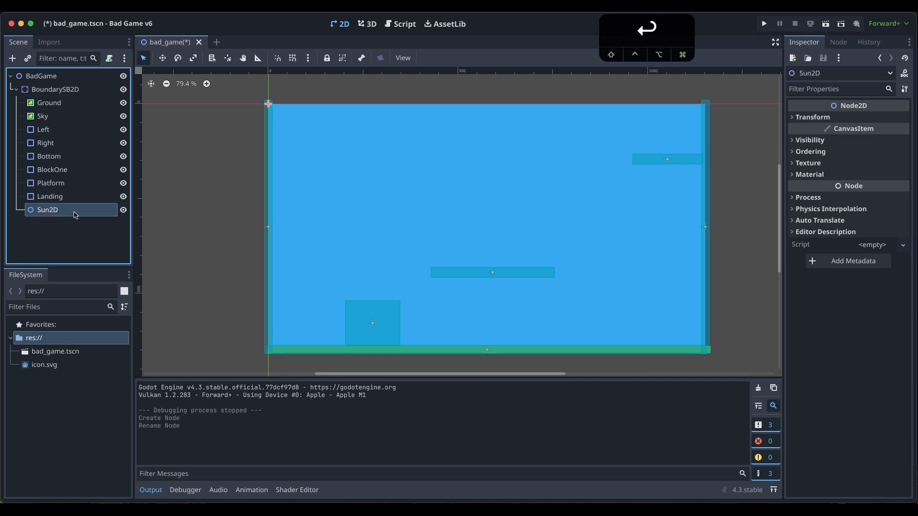
pyautogui.moveTo(52, 210); pyautogui.dragTo(44, 124)
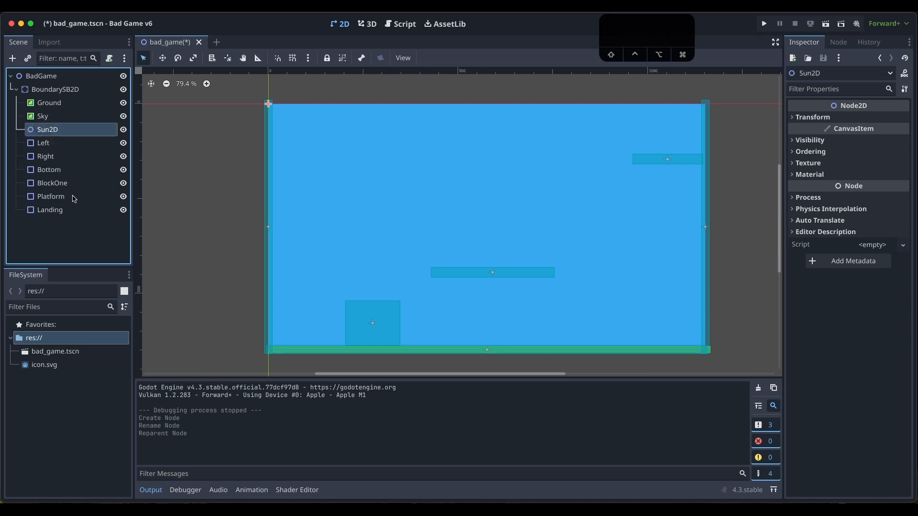
pyautogui.click(69, 238)
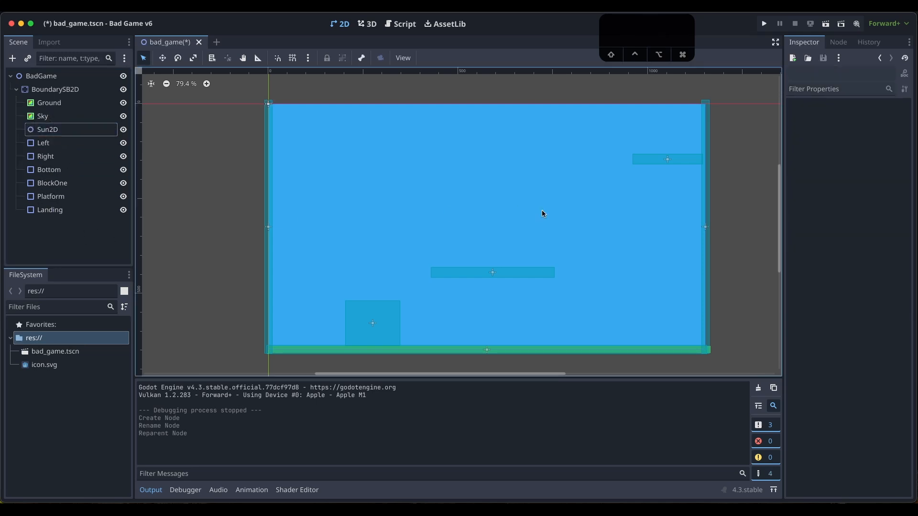
pyautogui.click(74, 245)
pyautogui.click(61, 228)
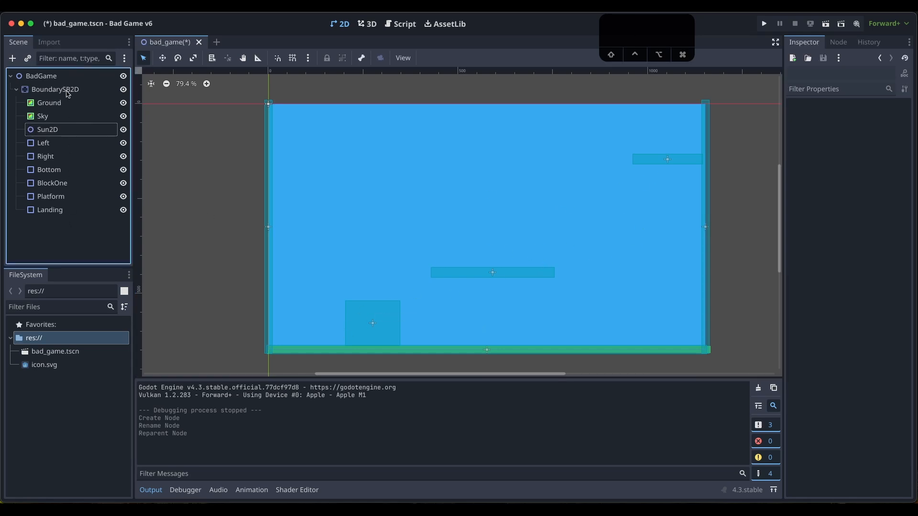
# - Add a ColorRect as a child of BlockOne
pyautogui.click(56, 185)
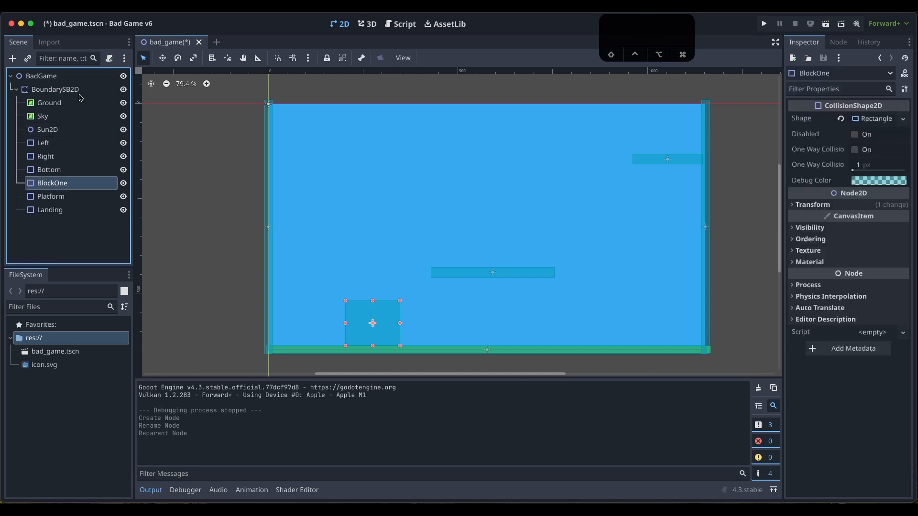
pyautogui.click(12, 58)
pyautogui.click(429, 285)
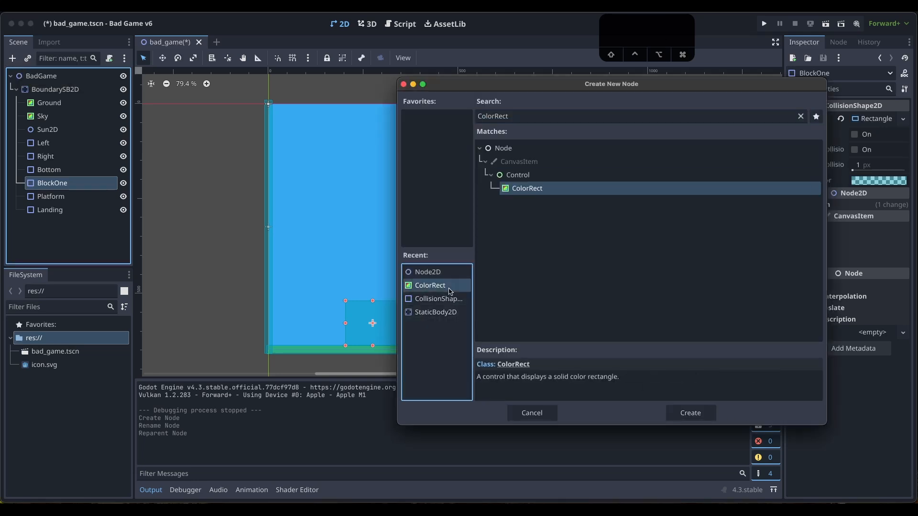
pyautogui.click(700, 417)
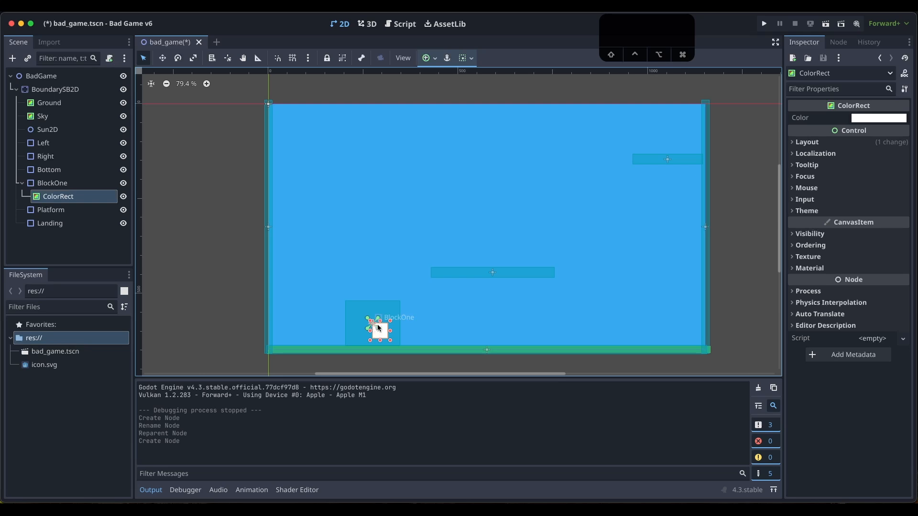
# - Apply the centre anchor preset to BlockOne's ColorRect and resize it symmetrically to about 146 by 120 to cover the block
pyautogui.click(468, 58)
pyautogui.click(448, 58)
pyautogui.click(429, 58)
pyautogui.click(447, 108)
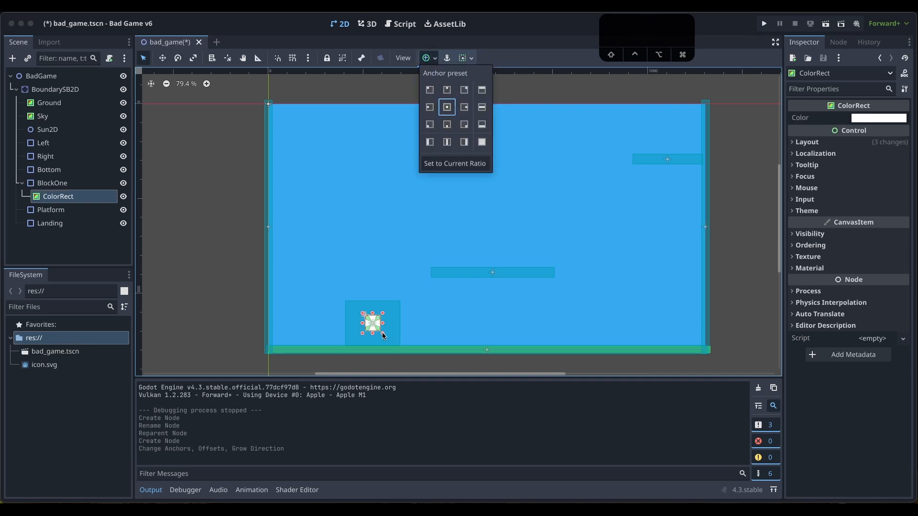
pyautogui.keyDown('alt'); pyautogui.moveTo(382, 333); pyautogui.dragTo(403, 349); pyautogui.keyUp('alt')
pyautogui.click(503, 309)
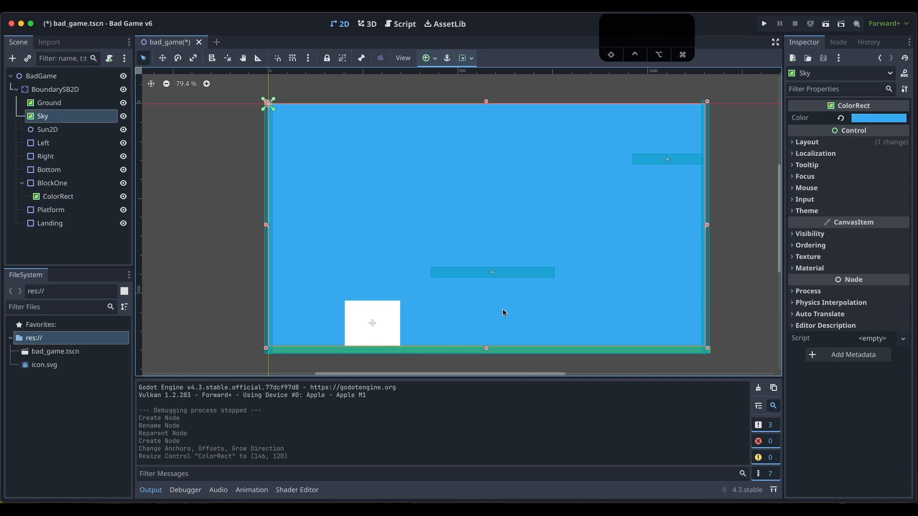
# - Save the scene and add a ColorRect as a child of Platform
pyautogui.click(67, 213)
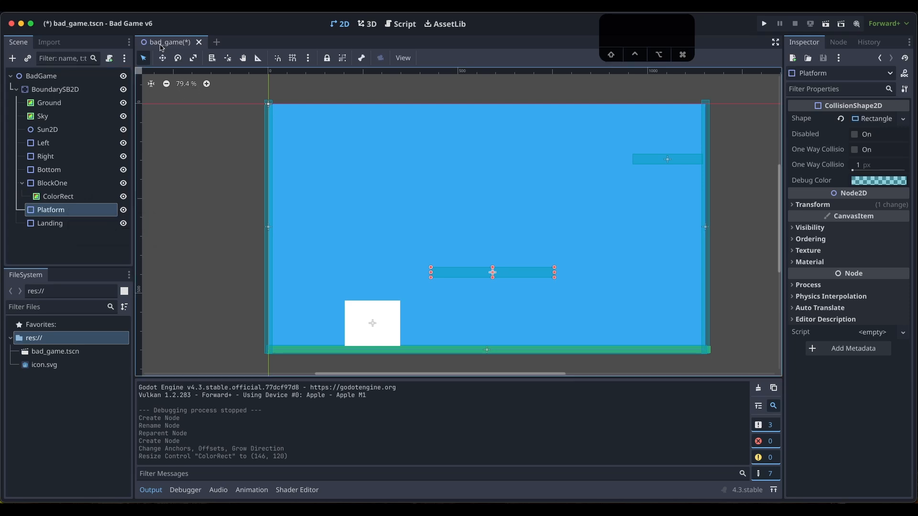
pyautogui.press('super+s')
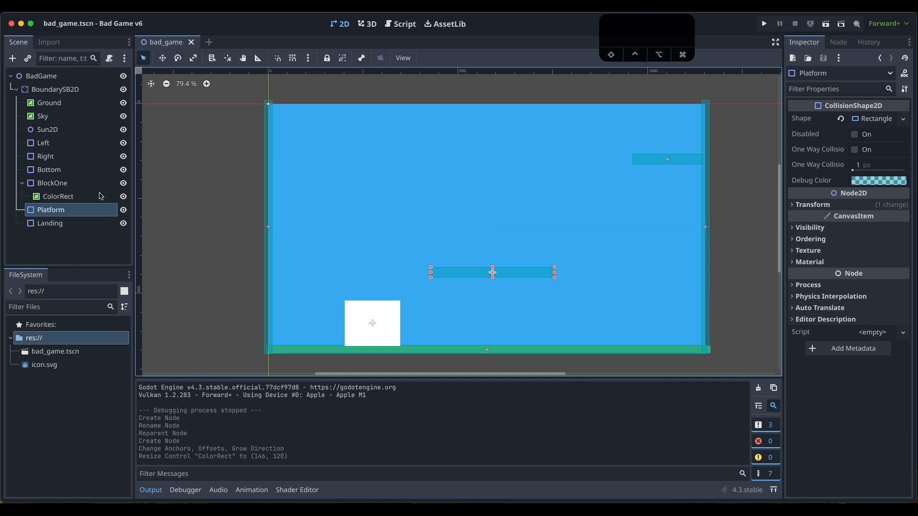
pyautogui.press('super+a')
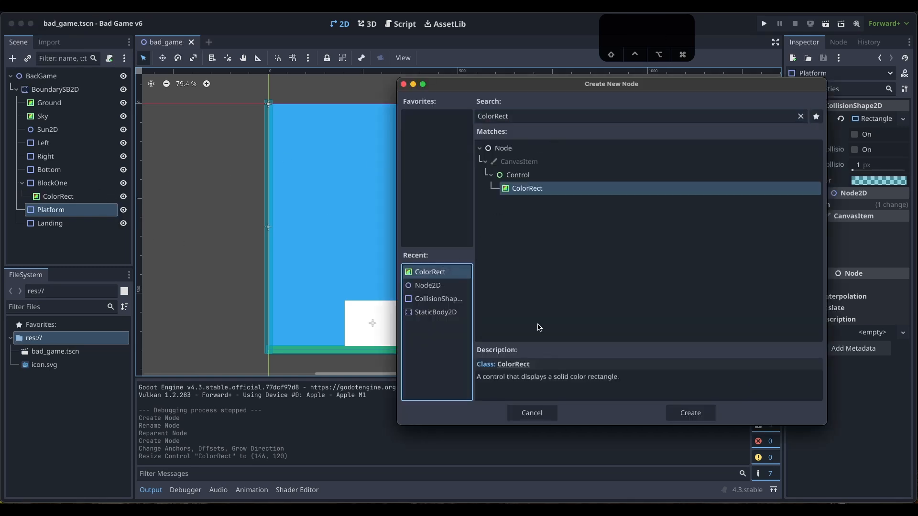
pyautogui.click(687, 413)
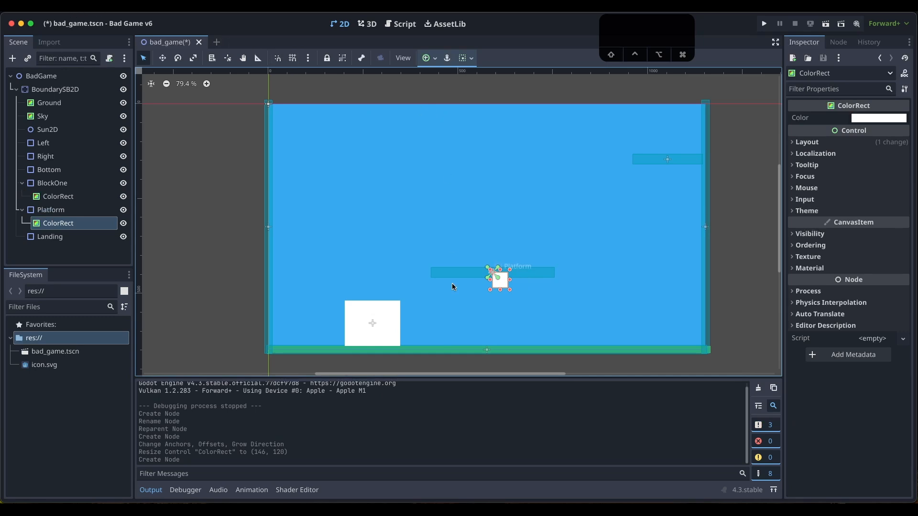
# - Apply the centre anchor preset to Platform's ColorRect and resize it symmetrically to about 328 by 22 to cover the platform
pyautogui.click(429, 58)
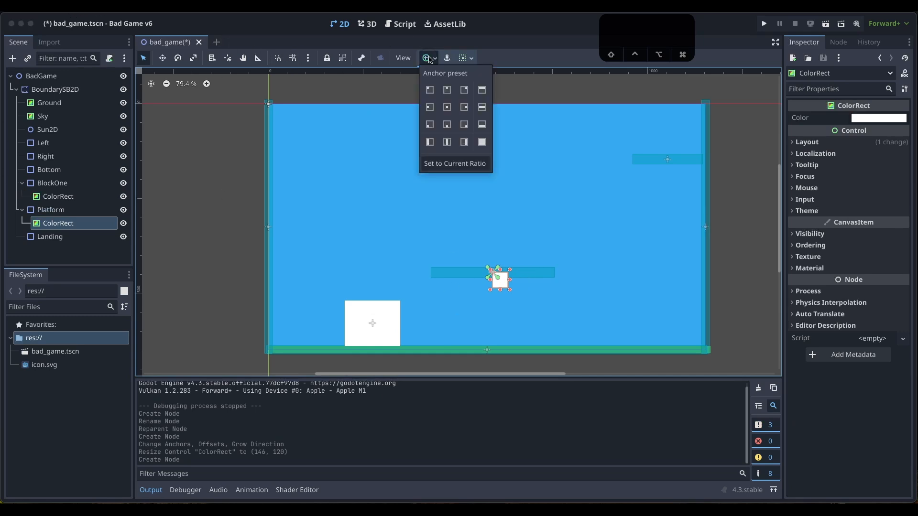
pyautogui.click(450, 111)
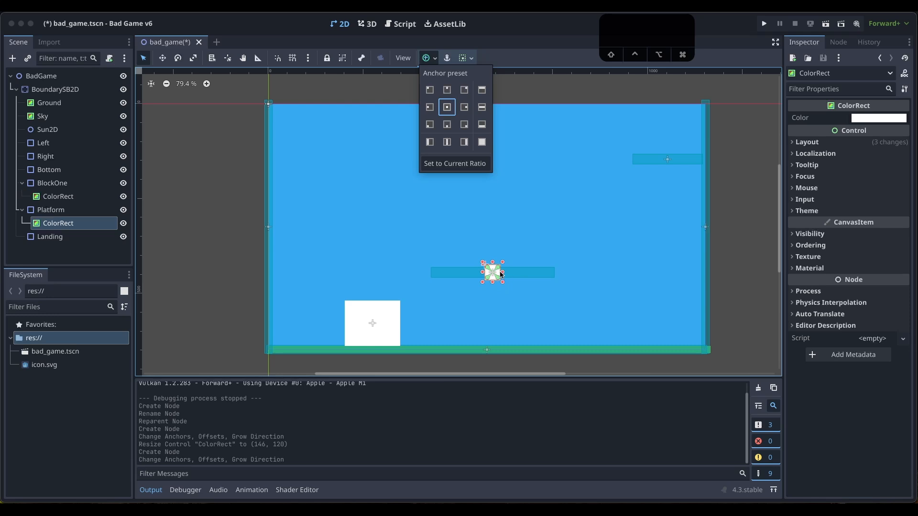
pyautogui.keyDown('alt'); pyautogui.moveTo(501, 272); pyautogui.dragTo(558, 280); pyautogui.keyUp('alt')
pyautogui.keyDown('alt'); pyautogui.moveTo(492, 263); pyautogui.dragTo(493, 267); pyautogui.keyUp('alt')
pyautogui.click(551, 224)
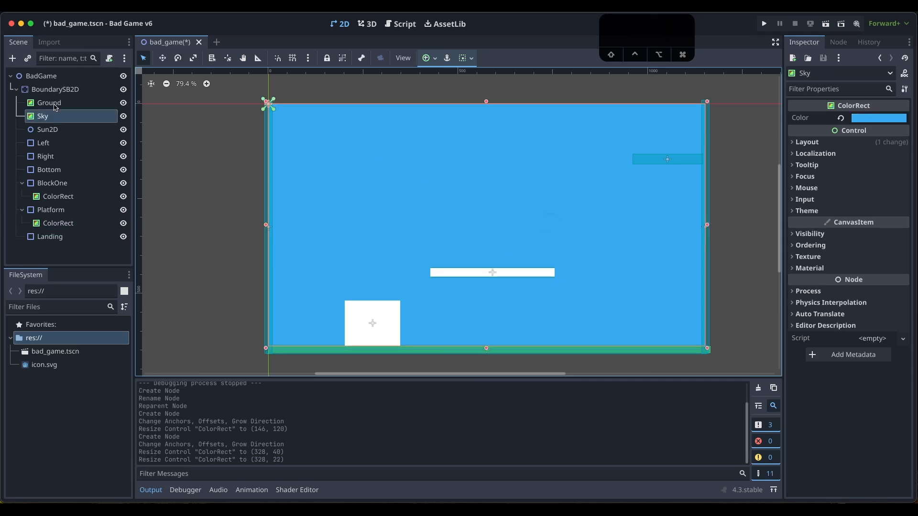
# - Add a ColorRect as a child of Landing and apply the centre anchor preset to it
pyautogui.click(49, 90)
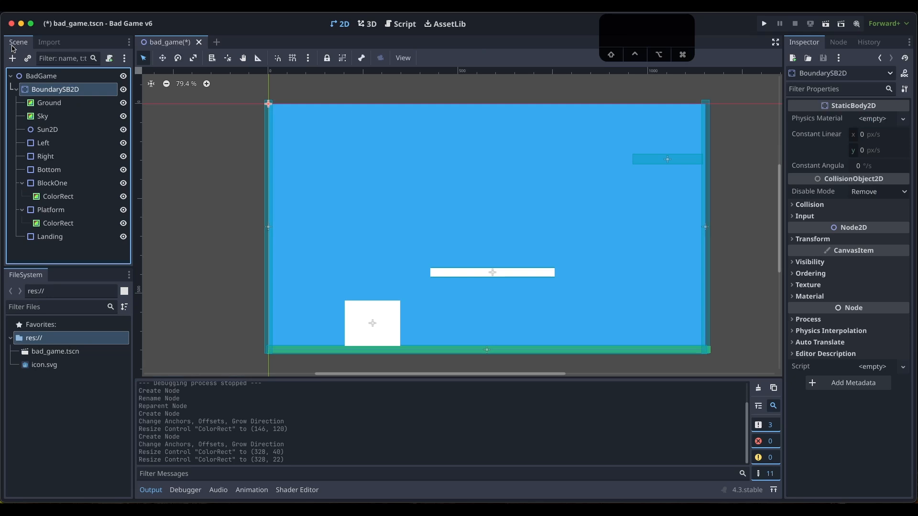
pyautogui.click(45, 237)
pyautogui.click(13, 59)
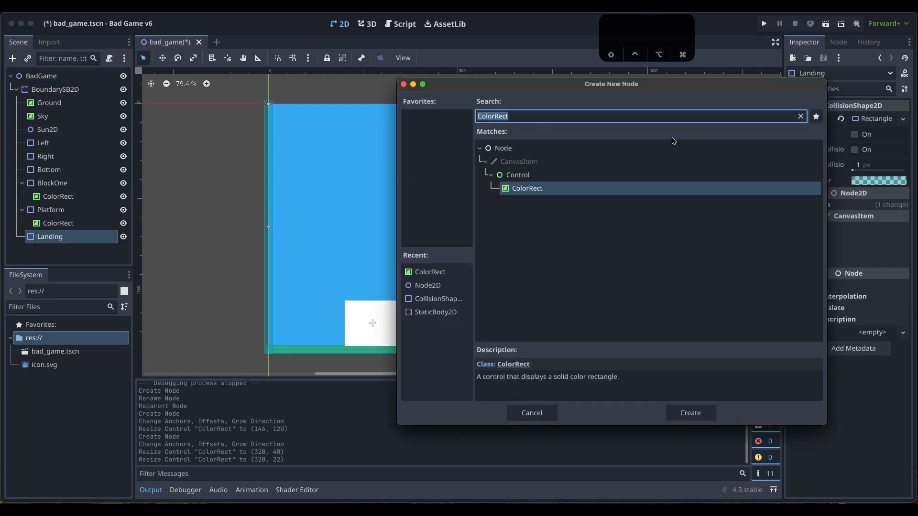
pyautogui.click(693, 414)
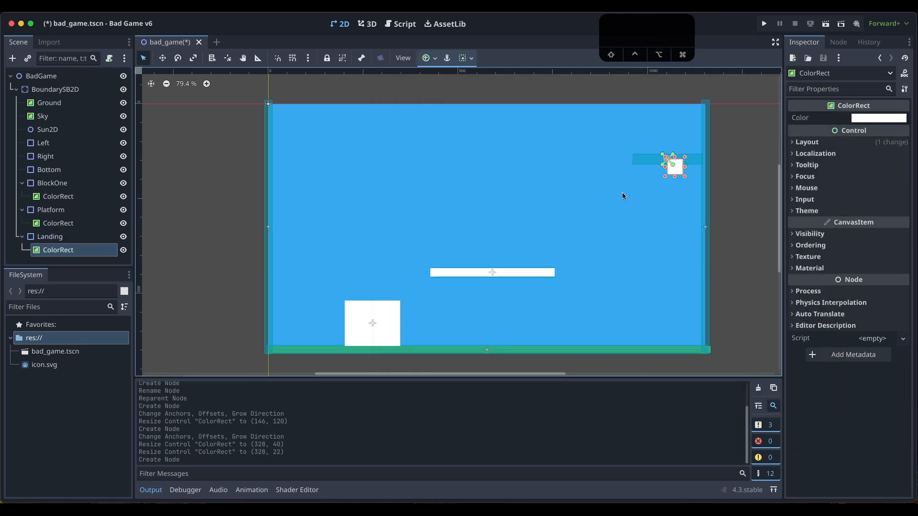
pyautogui.click(428, 58)
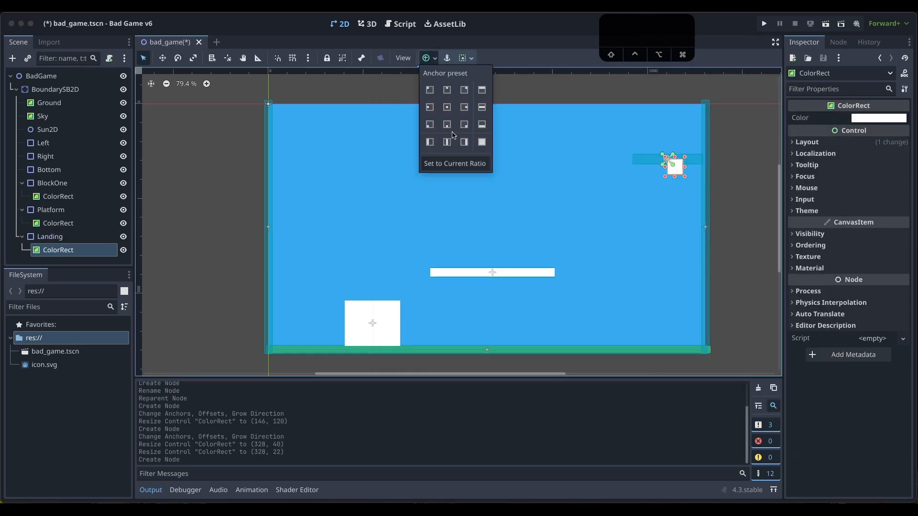
pyautogui.click(446, 108)
pyautogui.keyDown('alt'); pyautogui.moveTo(678, 159); pyautogui.dragTo(692, 160); pyautogui.keyUp('alt')
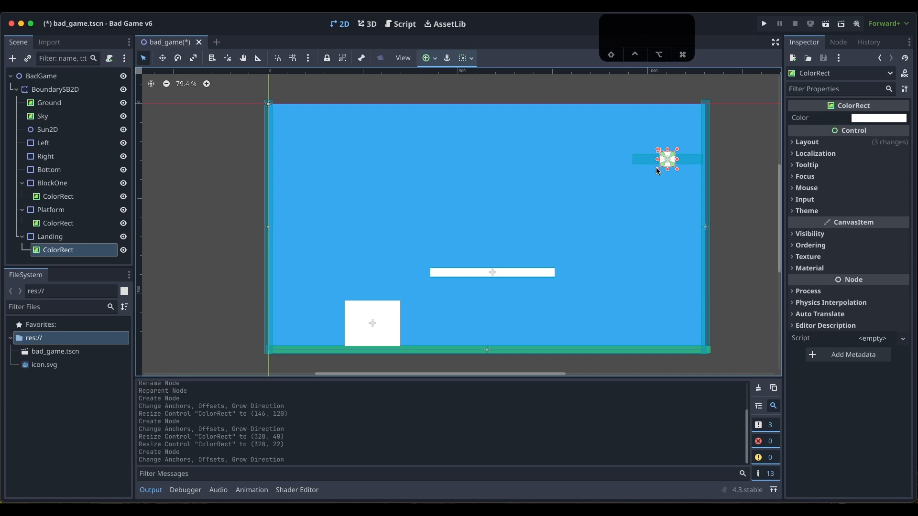
pyautogui.press('z')
pyautogui.moveTo(658, 159); pyautogui.dragTo(631, 159)
pyautogui.press('z')
pyautogui.press('z')
pyautogui.press('z')
pyautogui.press('z')
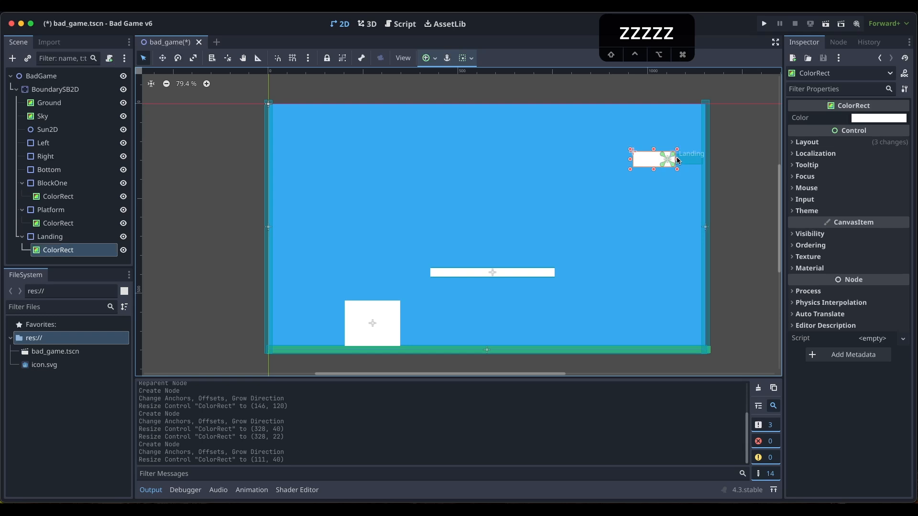
pyautogui.press('super+z')
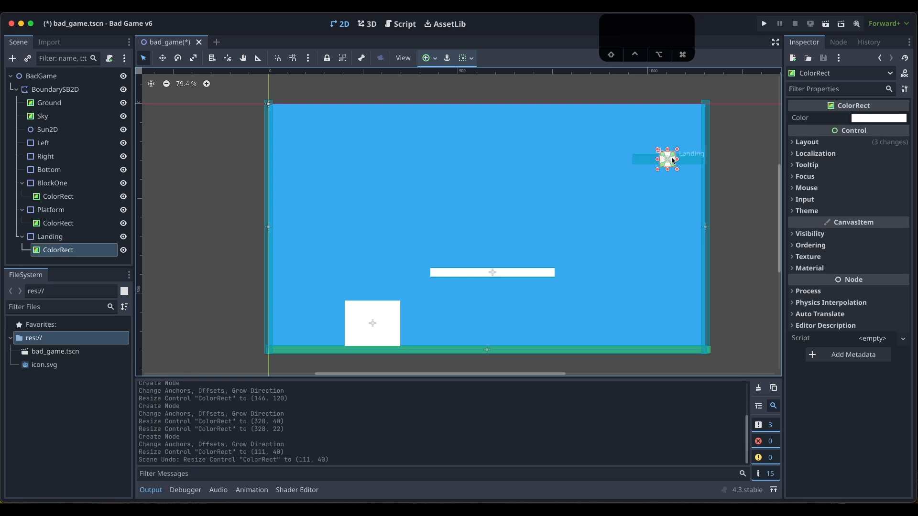
# - Resize Landing's ColorRect symmetrically about its centre to about 178 by 22 to cover the landing
pyautogui.keyDown('alt'); pyautogui.moveTo(677, 159); pyautogui.dragTo(634, 159); pyautogui.keyUp('alt')
pyautogui.click(347, 120)
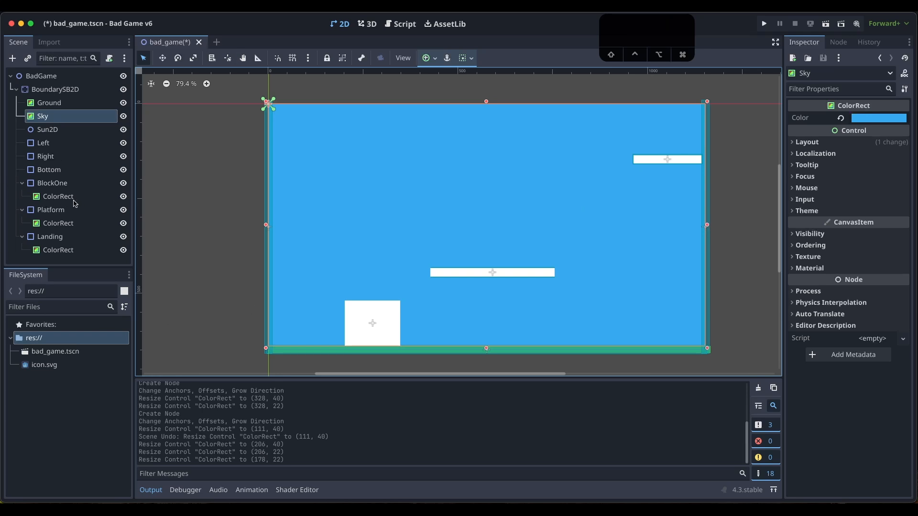
# - Rename the ColorRect under BlockOne as BlockOneCR
pyautogui.click(54, 199)
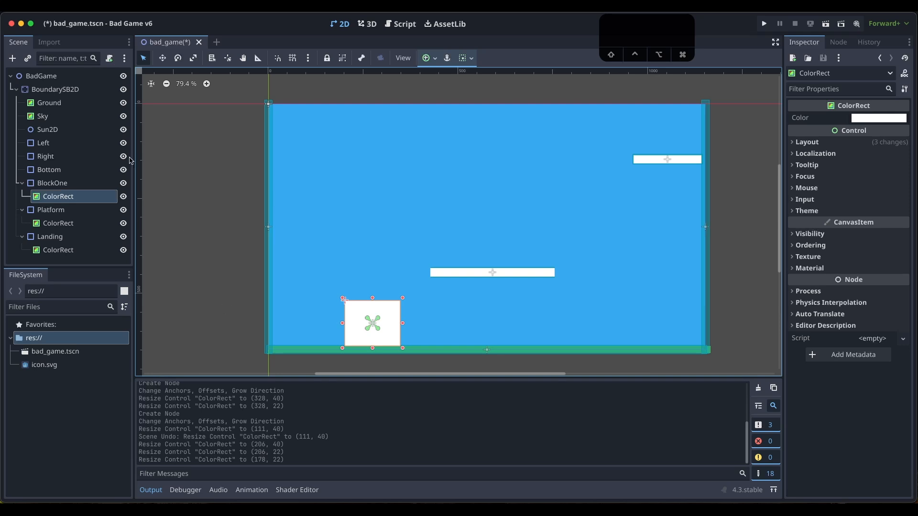
pyautogui.doubleClick(39, 196)
pyautogui.click(42, 196)
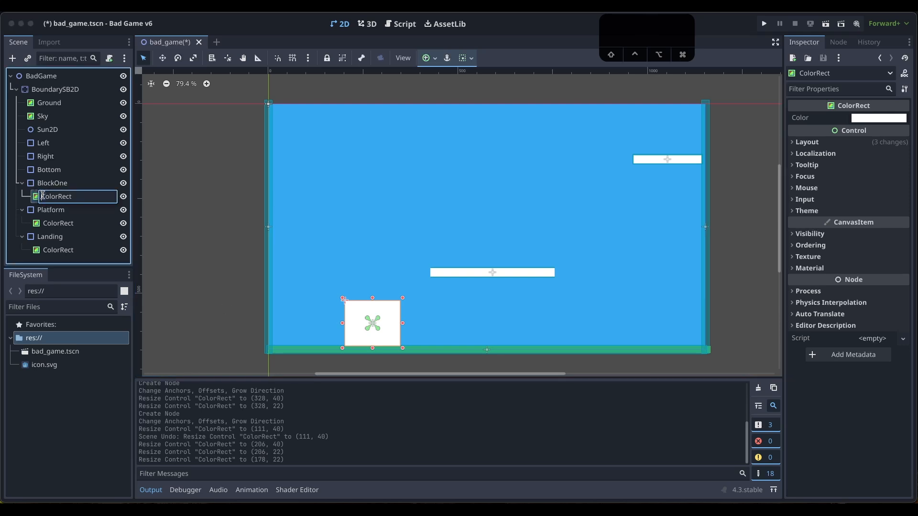
pyautogui.write('BlockOne')
pyautogui.press('BackSpace')
pyautogui.press('BackSpace')
pyautogui.press('BackSpace')
pyautogui.press('BackSpace')
pyautogui.press('BackSpace')
pyautogui.press('BackSpace')
pyautogui.press('BackSpace')
pyautogui.press('BackSpace')
pyautogui.press('BackSpace')
pyautogui.write('CR')
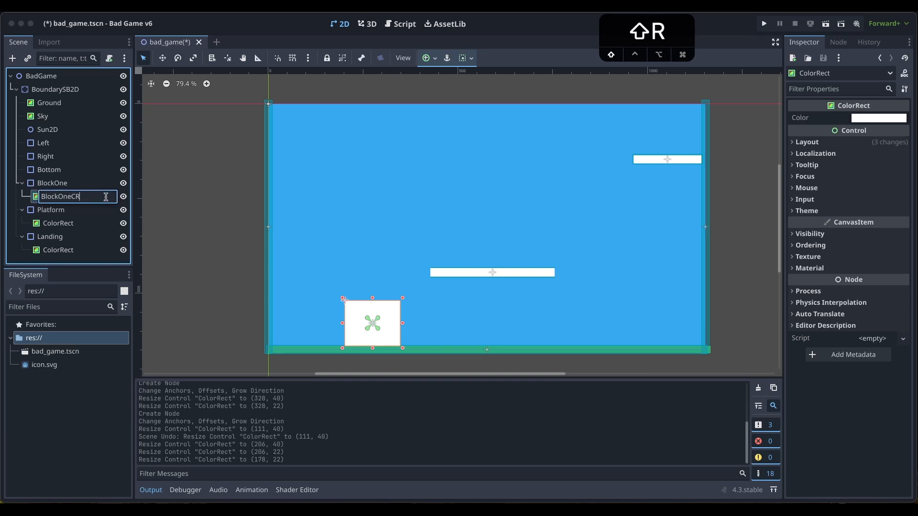
pyautogui.press('Return')
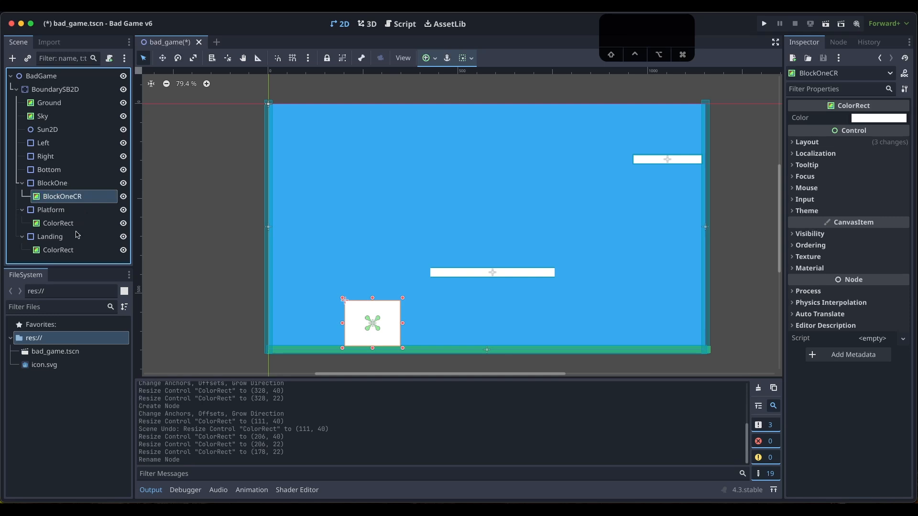
# - Rename the ColorRect under Landing as LandingCR
pyautogui.click(57, 224)
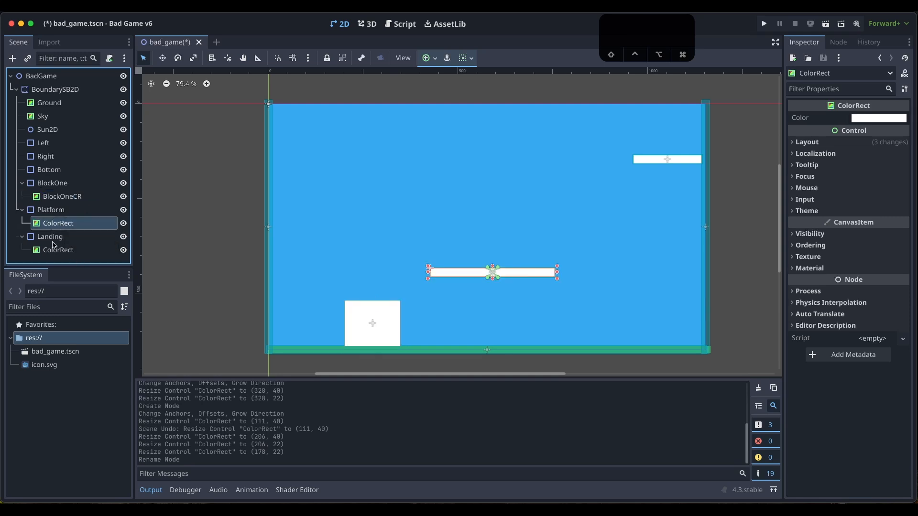
pyautogui.click(54, 239)
pyautogui.click(61, 251)
pyautogui.click(71, 252)
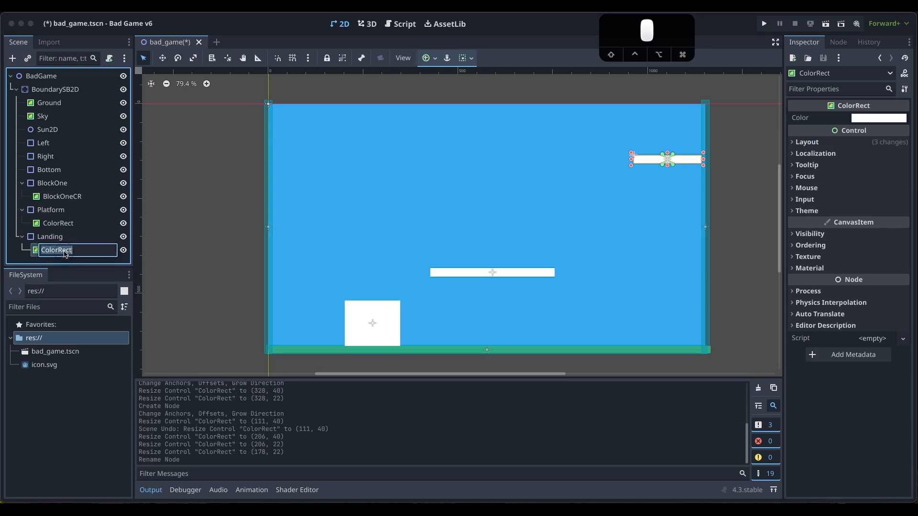
pyautogui.write('Land')
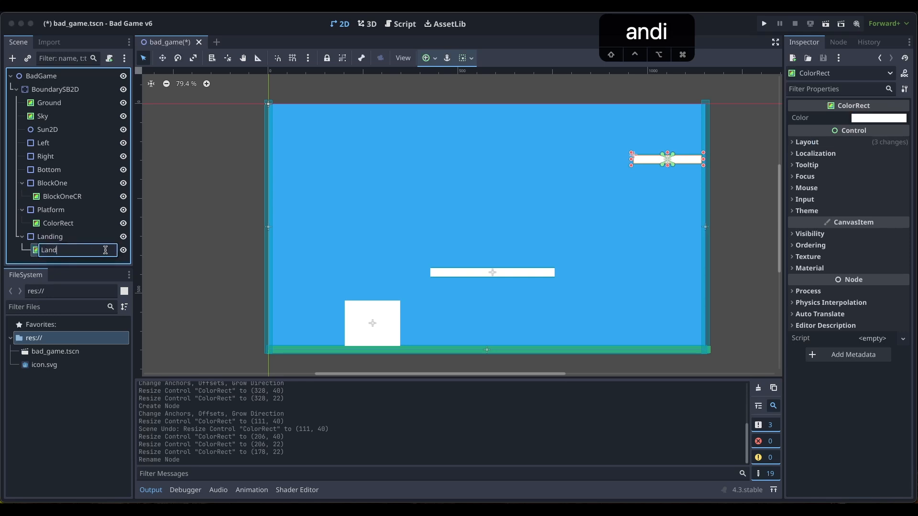
pyautogui.write('ingCR')
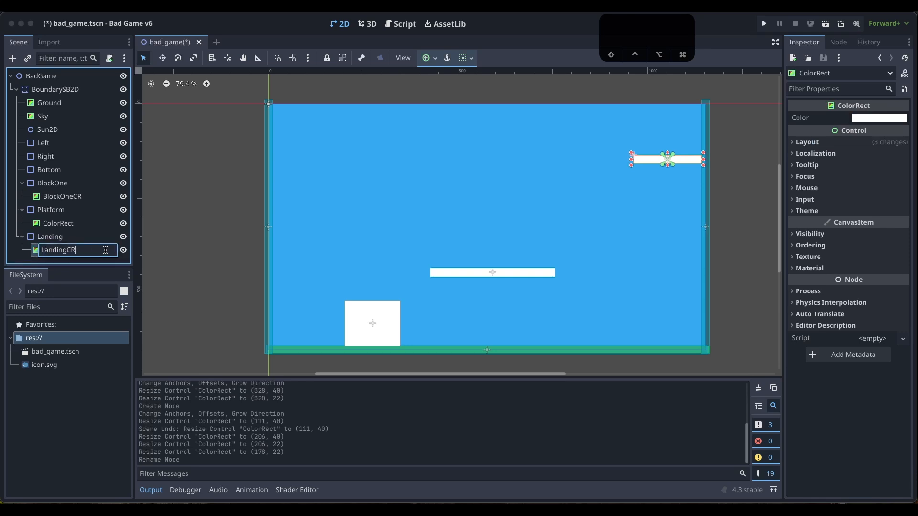
pyautogui.press('Return')
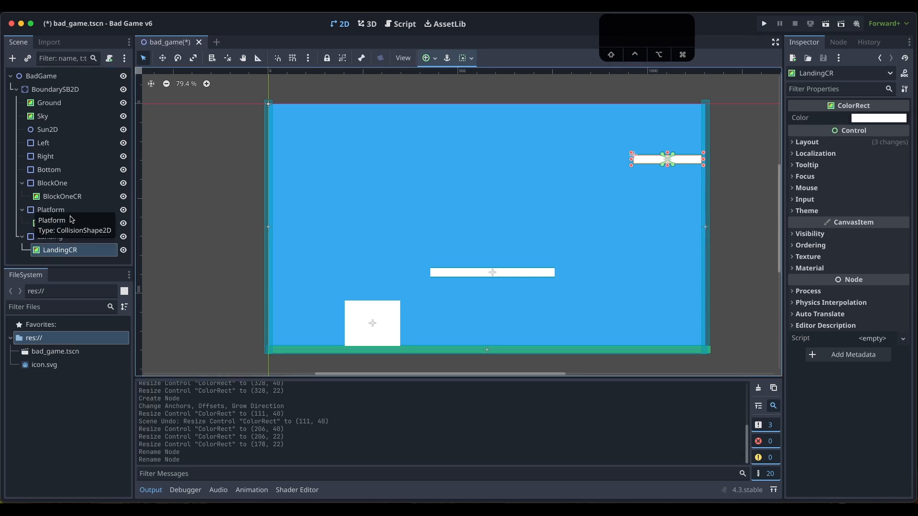
# - Add an Area2D node as a child of BlockOne
pyautogui.click(69, 210)
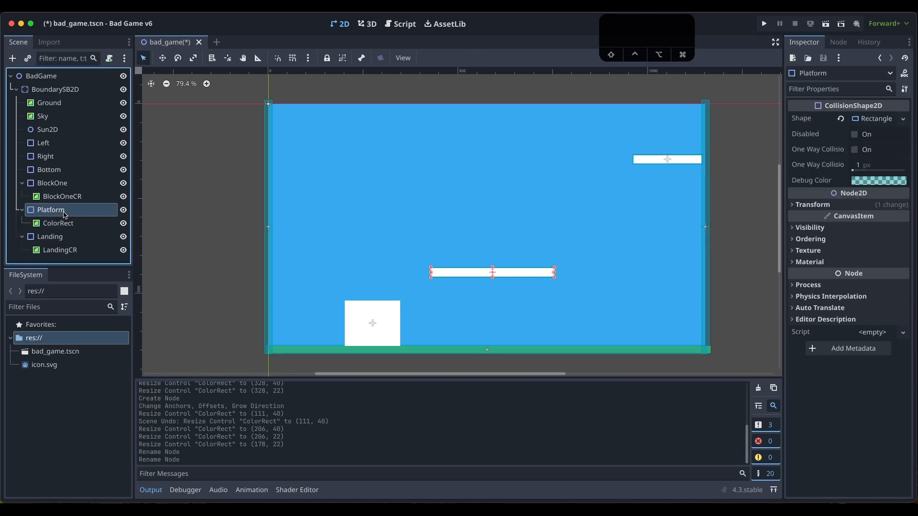
pyautogui.click(66, 187)
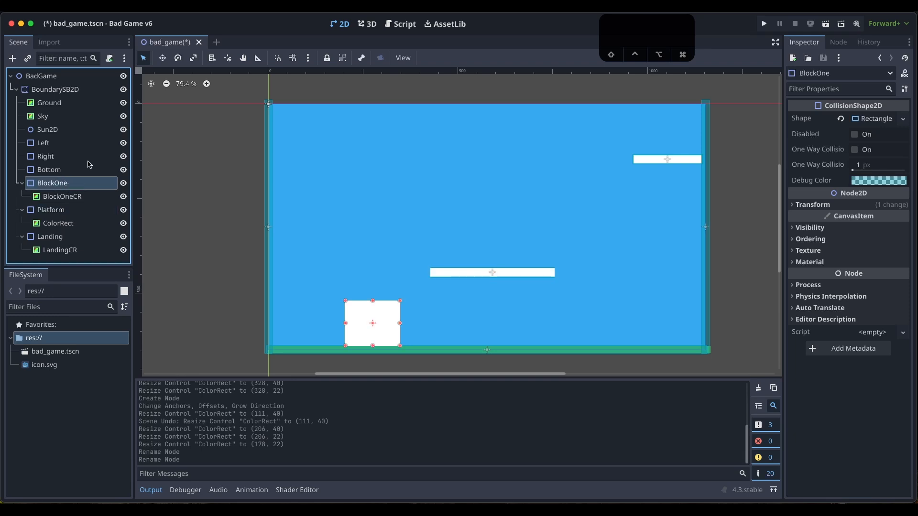
pyautogui.click(12, 58)
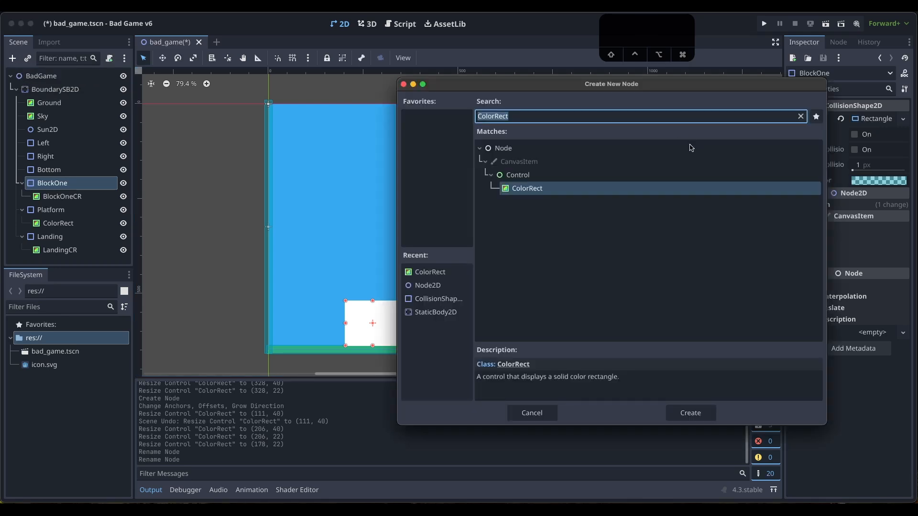
pyautogui.write('area')
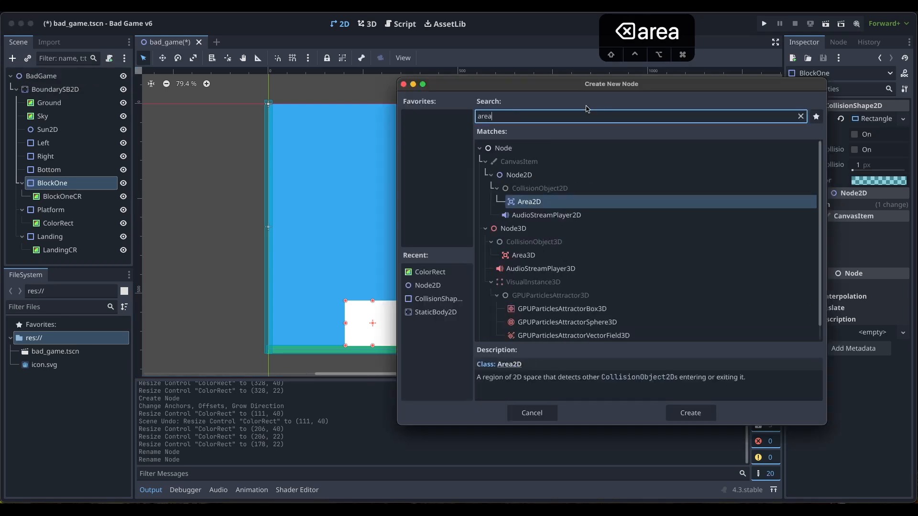
pyautogui.click(702, 411)
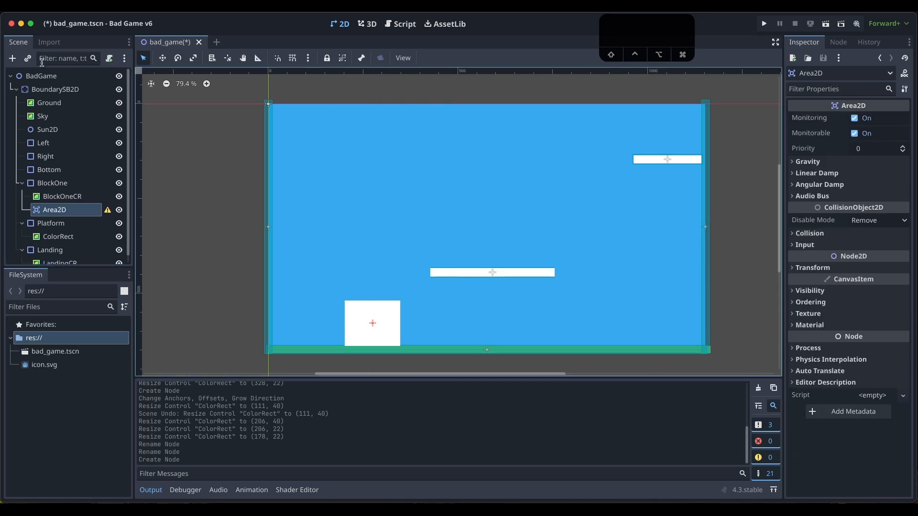
# - Add a CollisionShape2D under BlockOne's Area2D and give it a new RectangleShape2D
pyautogui.click(11, 58)
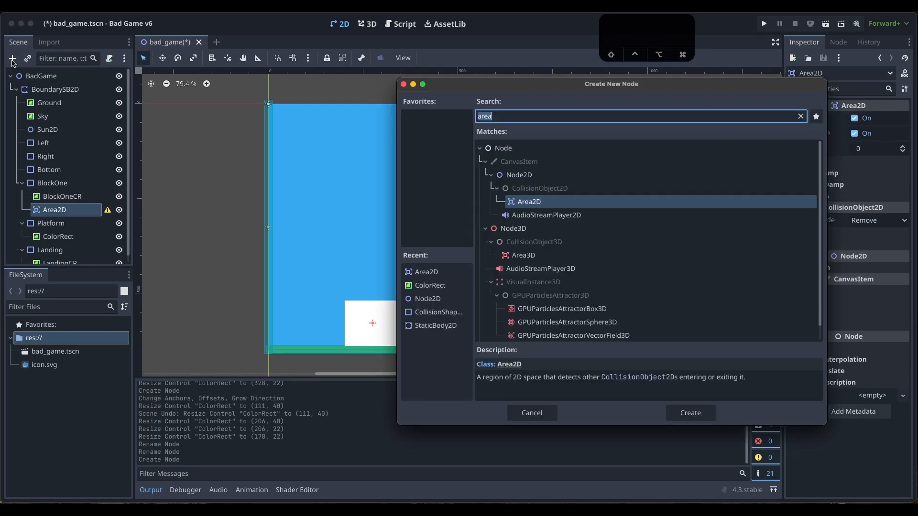
pyautogui.click(438, 312)
pyautogui.click(693, 416)
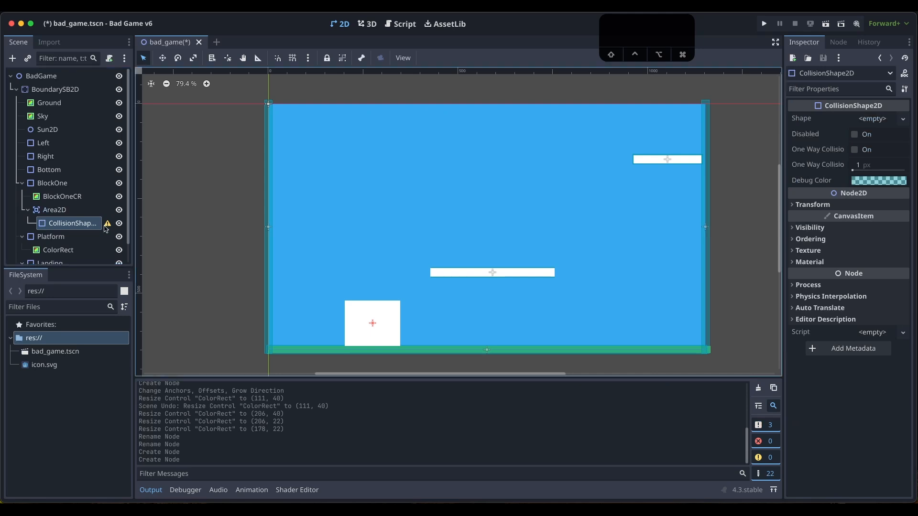
pyautogui.click(903, 119)
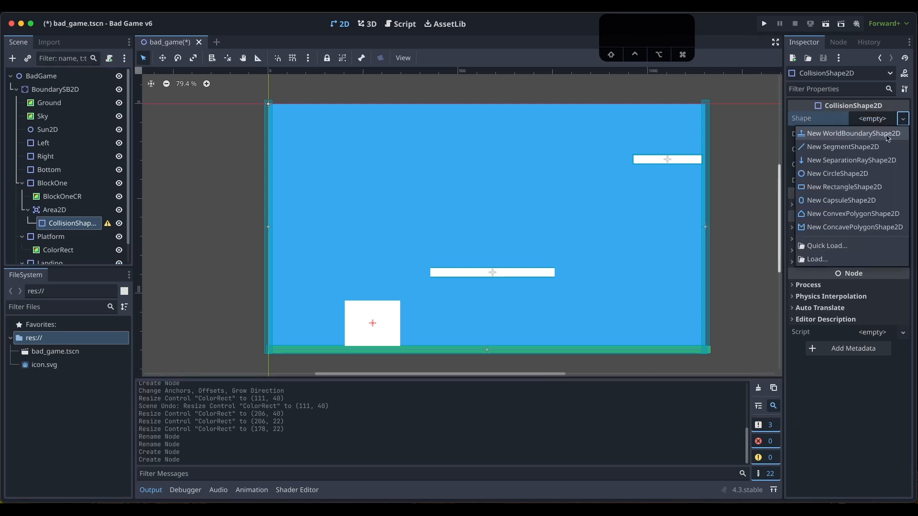
pyautogui.click(853, 187)
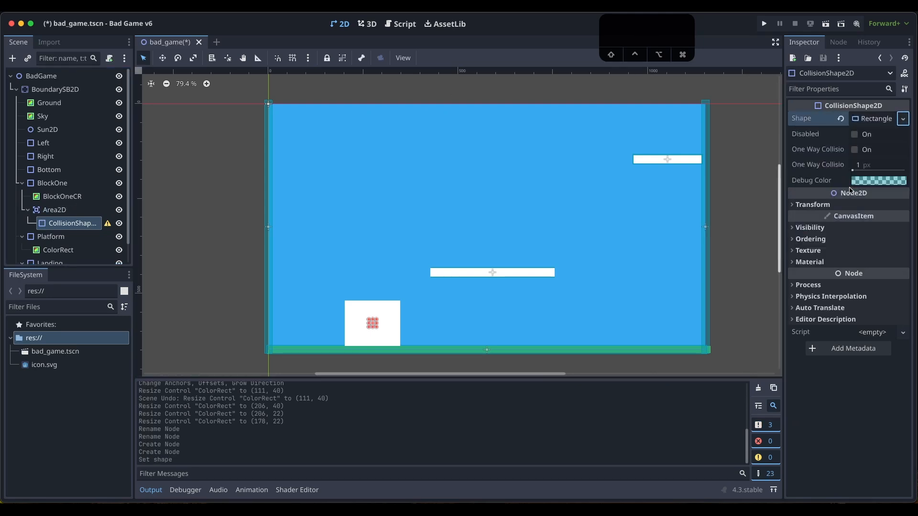
# - Move BlockOne's Area2D together with its collision shape to about (-3, -76), just above the block
pyautogui.click(57, 214)
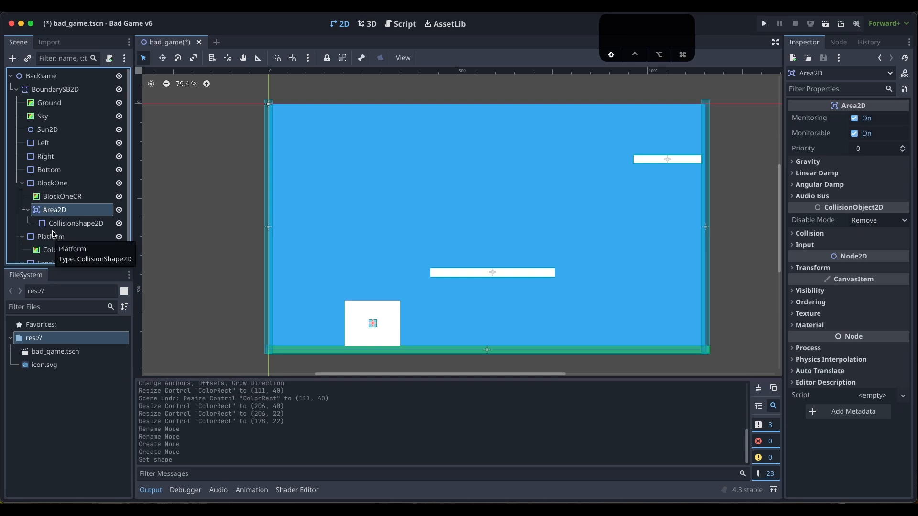
pyautogui.keyDown('shift'); pyautogui.click(57, 229); pyautogui.keyUp('shift')
pyautogui.moveTo(57, 229); pyautogui.dragTo(373, 297)
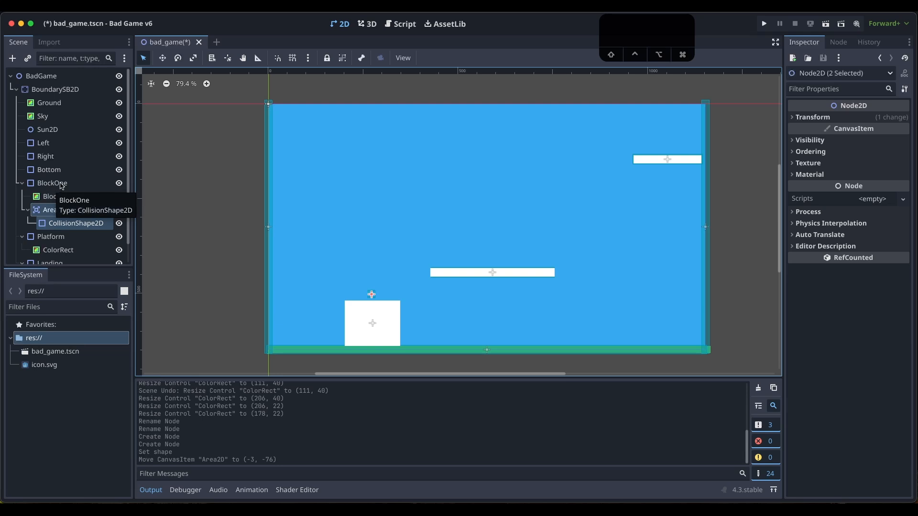
# - Widen the area's collision rectangle symmetrically to nearly the block's width and reposition the Area2D to about (-1, -72), directly on top of BlockOne
pyautogui.click(69, 223)
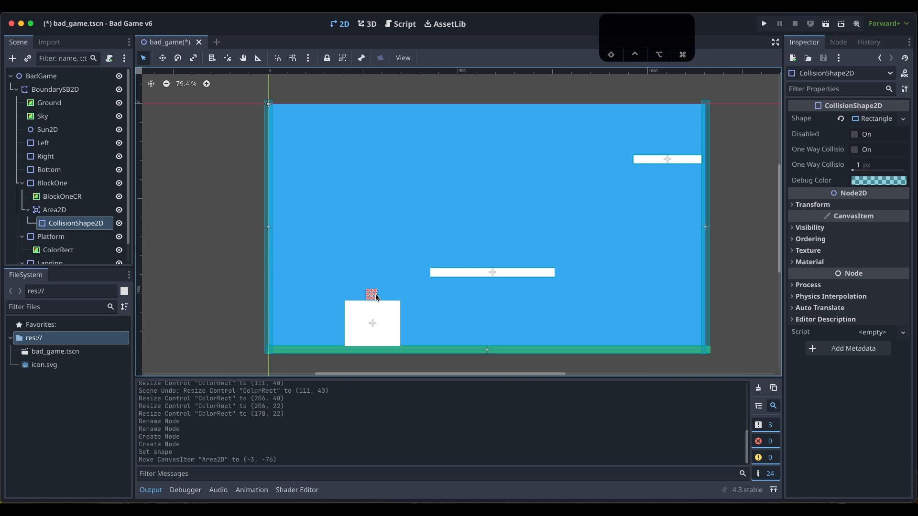
pyautogui.keyDown('alt'); pyautogui.moveTo(375, 294); pyautogui.dragTo(397, 298); pyautogui.keyUp('alt')
pyautogui.keyDown('shift'); pyautogui.click(54, 210); pyautogui.keyUp('shift')
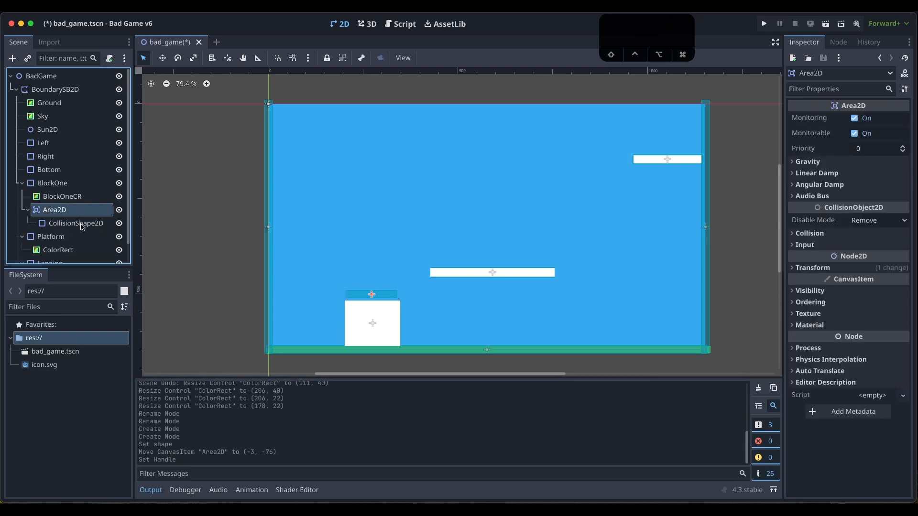
pyautogui.keyDown('shift'); pyautogui.moveTo(384, 299); pyautogui.dragTo(373, 296); pyautogui.keyUp('shift')
pyautogui.click(52, 227)
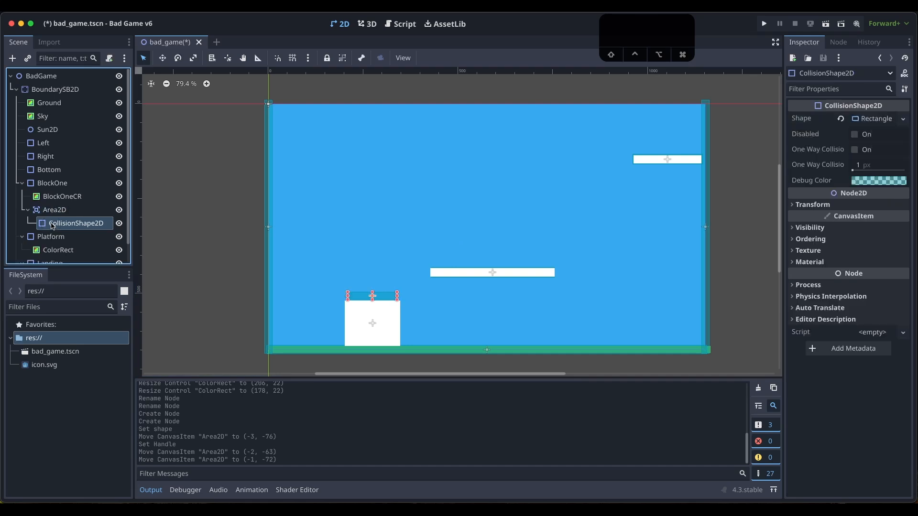
# - Rename BlockOne's Area2D as BlockOneArea2D
pyautogui.click(47, 211)
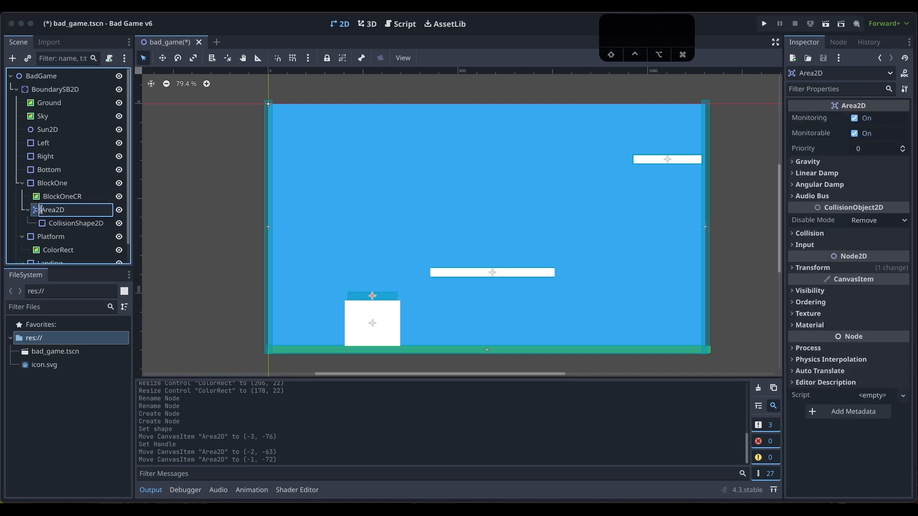
pyautogui.write('BlockOne')
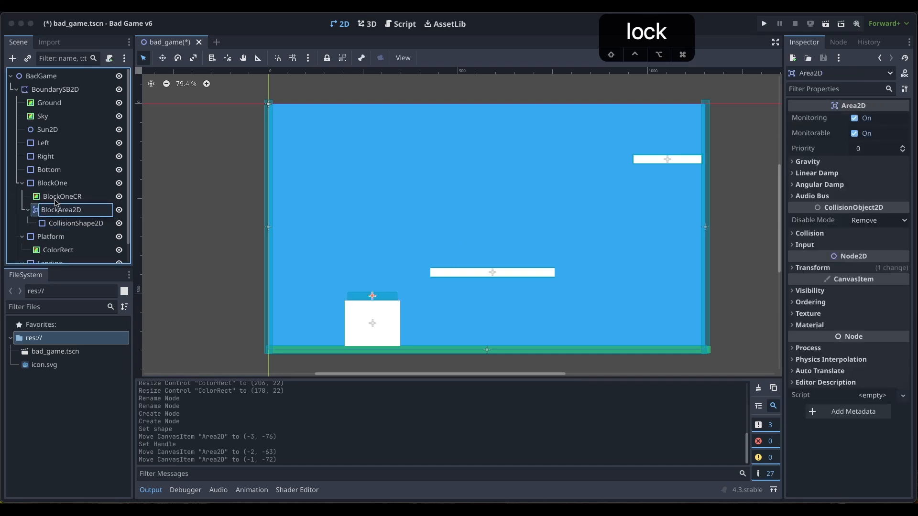
pyautogui.press('Return')
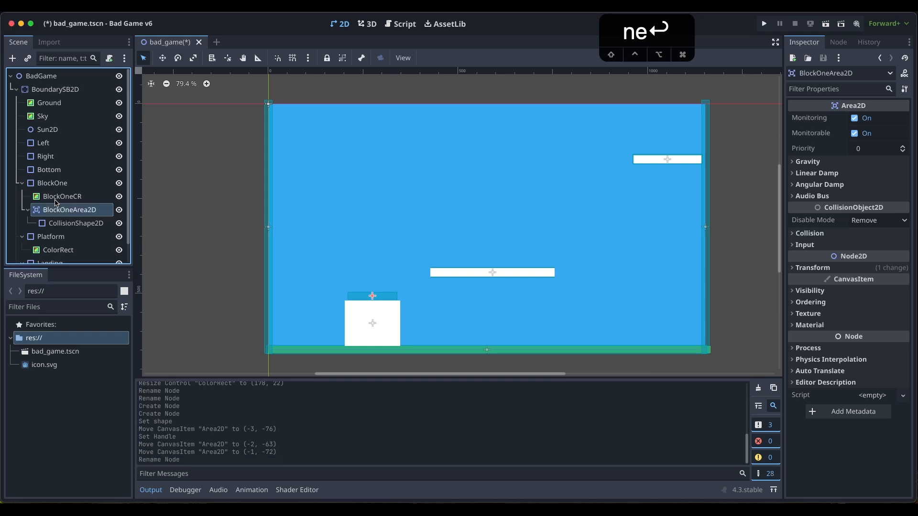
# - Add an Area2D node as a child of Landing
pyautogui.scroll(-1, 74, 223)
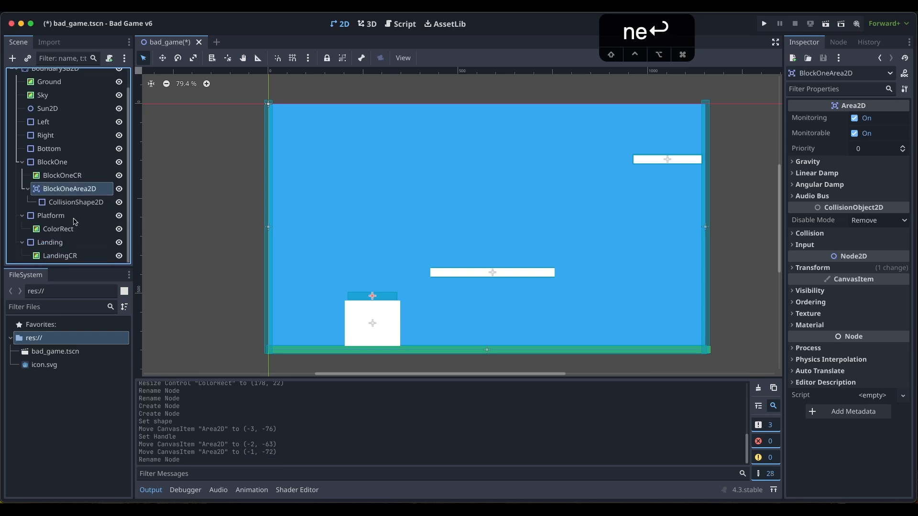
pyautogui.click(65, 245)
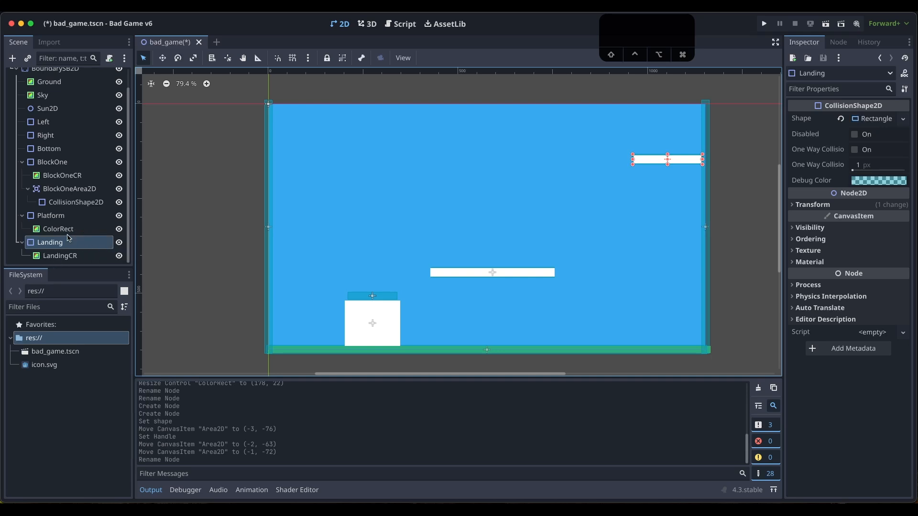
pyautogui.click(15, 61)
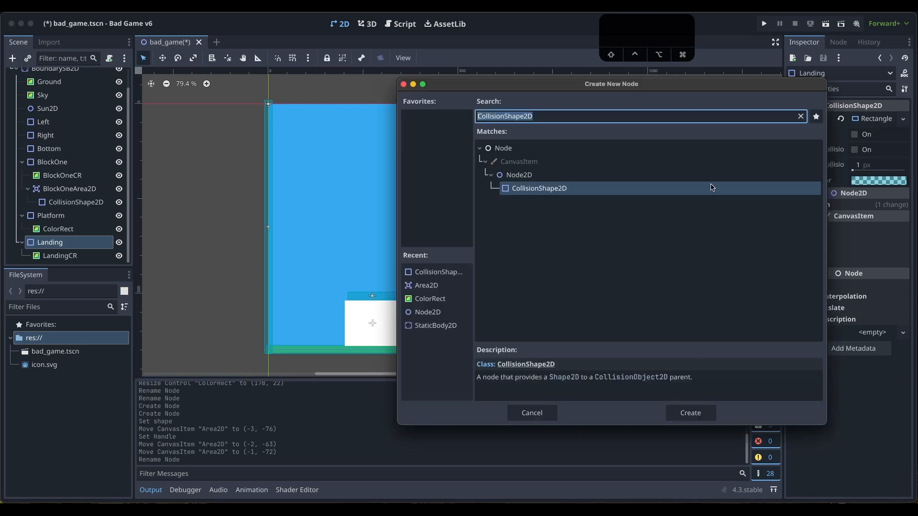
pyautogui.click(435, 287)
pyautogui.click(687, 413)
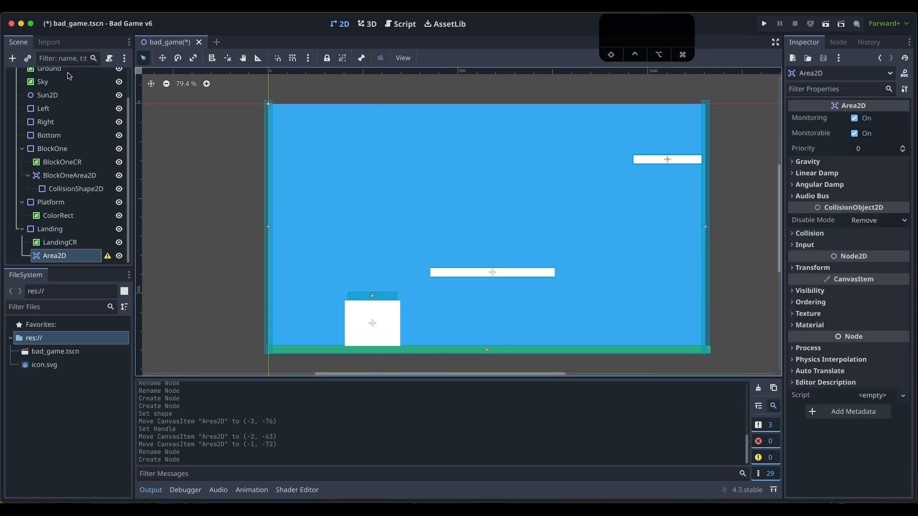
# - Add a CollisionShape2D under Landing's Area2D and give it a new RectangleShape2D
pyautogui.click(12, 58)
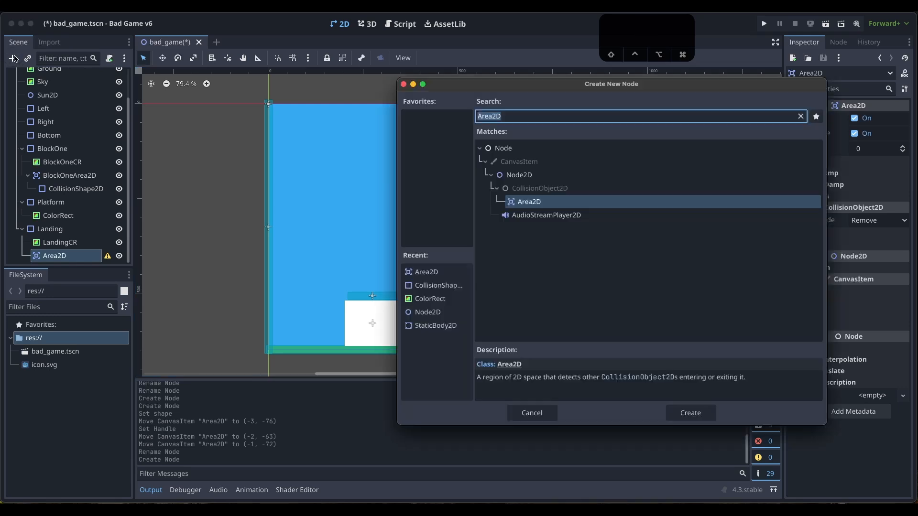
pyautogui.click(437, 286)
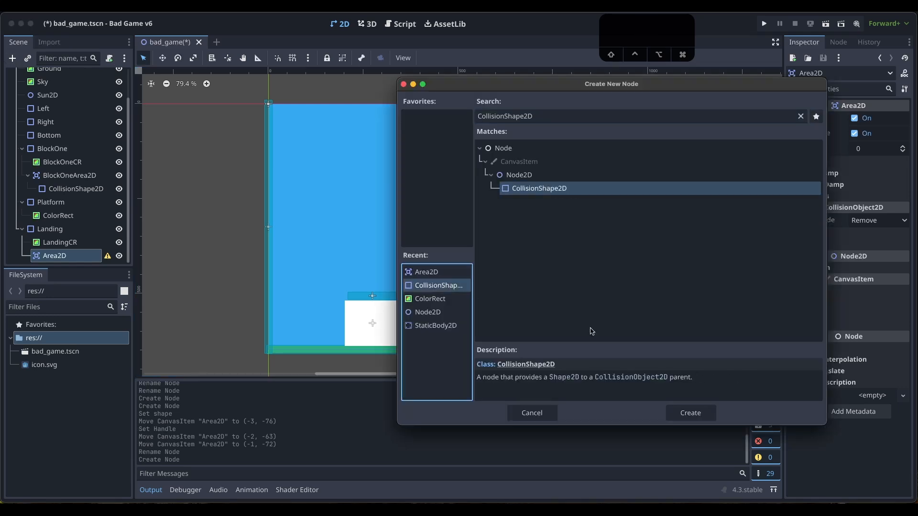
pyautogui.click(703, 411)
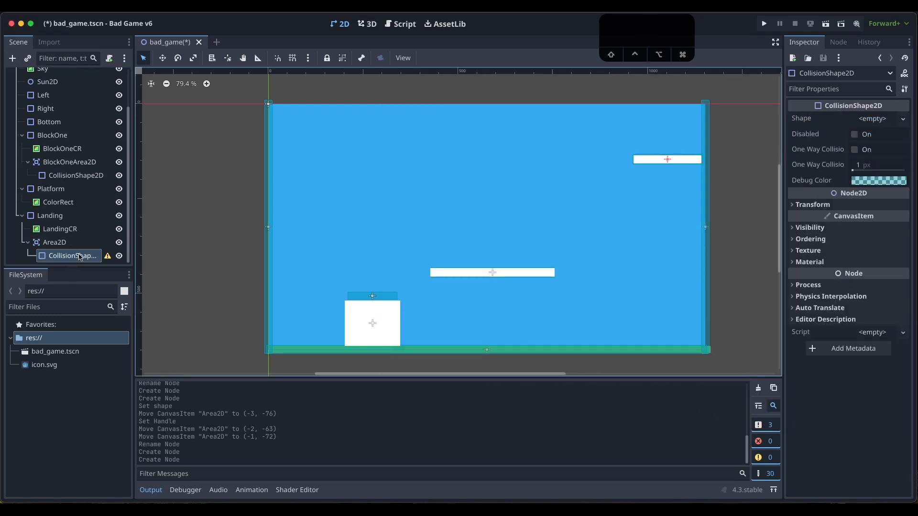
pyautogui.click(902, 119)
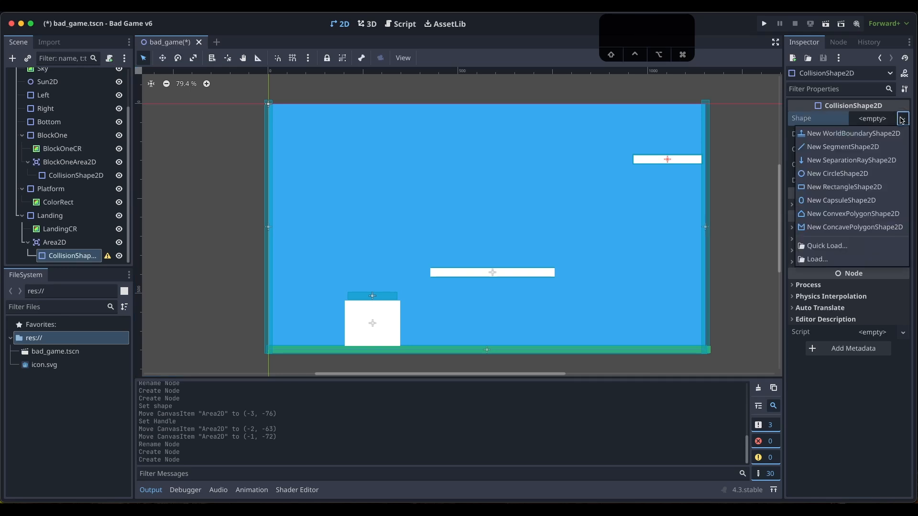
pyautogui.click(867, 189)
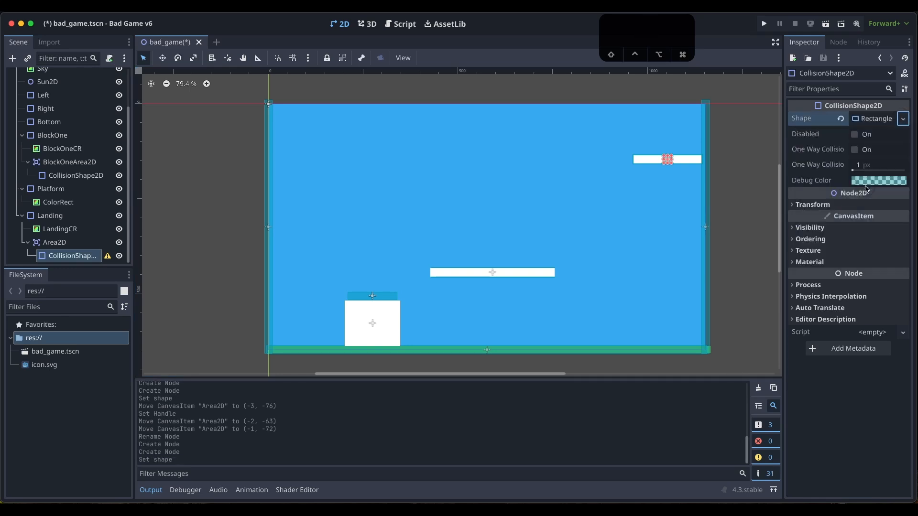
# - Move Landing's Area2D with its shape to about (0, -24), above the landing, and widen the collision rectangle symmetrically to nearly the landing's width
pyautogui.keyDown('ctrl'); pyautogui.click(62, 243); pyautogui.keyUp('ctrl')
pyautogui.moveTo(668, 161); pyautogui.dragTo(667, 148)
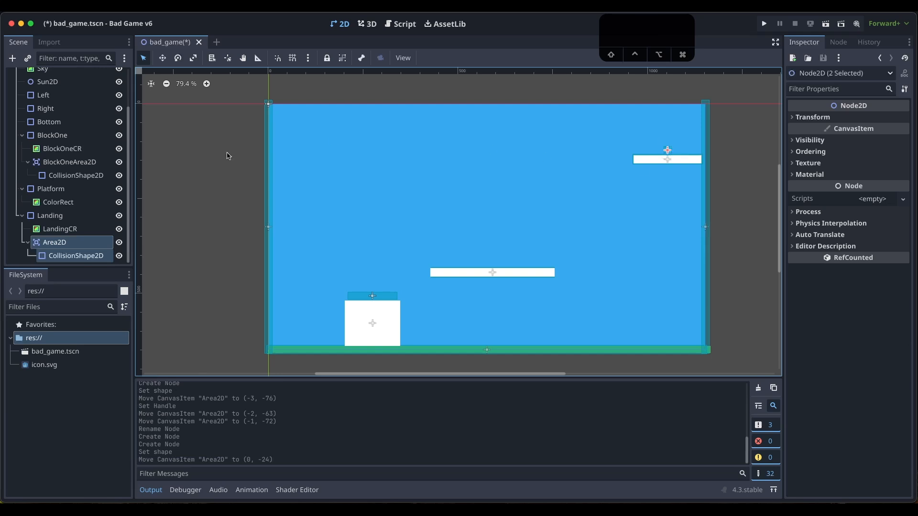
pyautogui.click(75, 256)
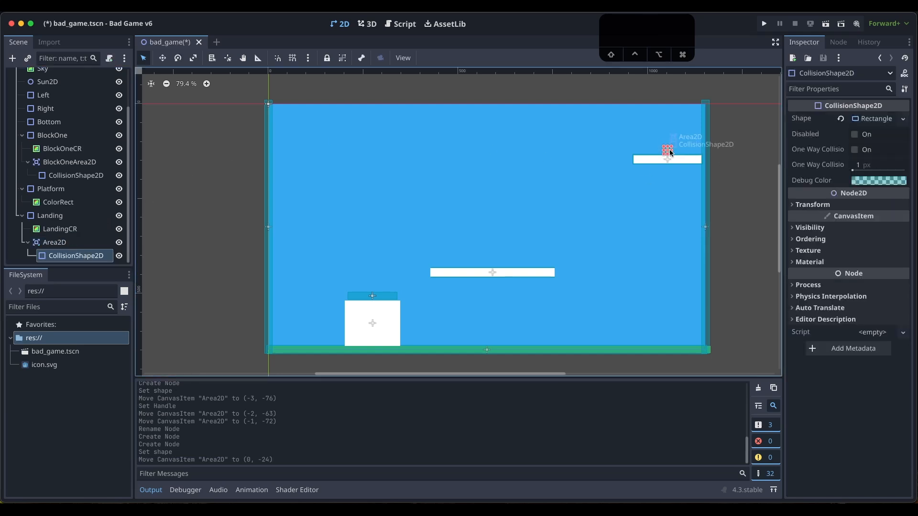
pyautogui.keyDown('alt'); pyautogui.moveTo(669, 152); pyautogui.dragTo(695, 152); pyautogui.keyUp('alt')
pyautogui.click(613, 197)
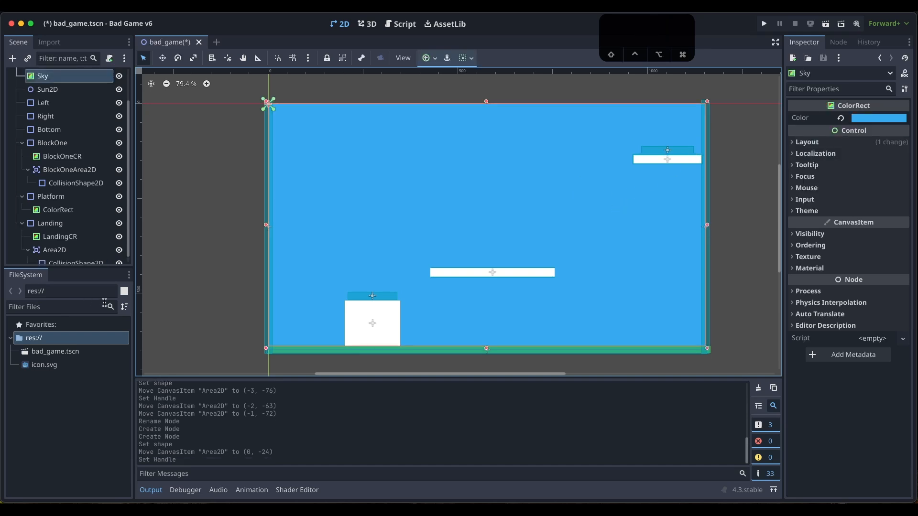
pyautogui.click(201, 268)
pyautogui.scroll(-1, 74, 241)
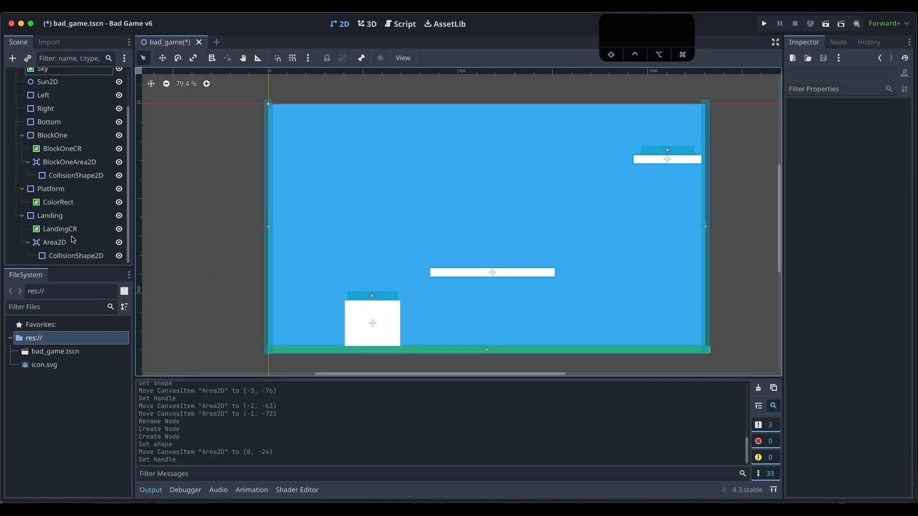
# - Review the Landing and BlockOne nodes and Landing's Area2D, collapsing the BlockOne, Platform and Landing branches
pyautogui.click(56, 242)
pyautogui.click(48, 216)
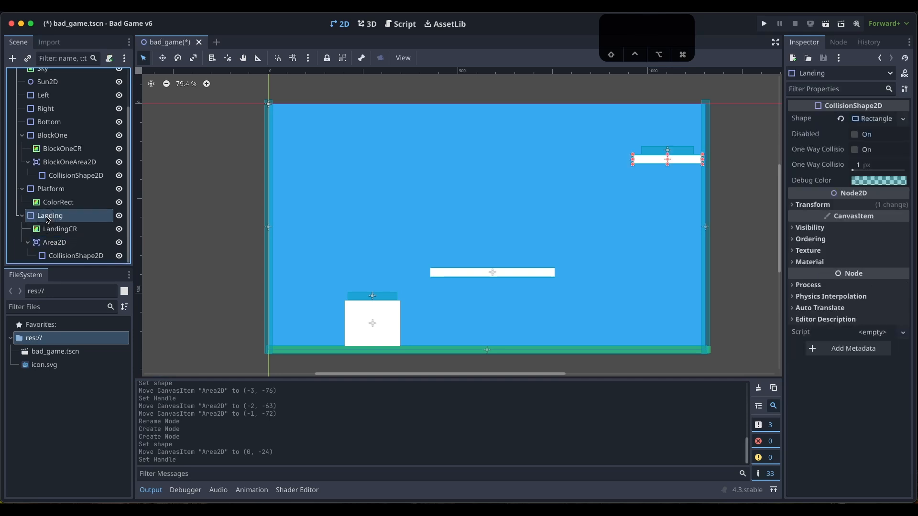
pyautogui.scroll(3, 64, 228)
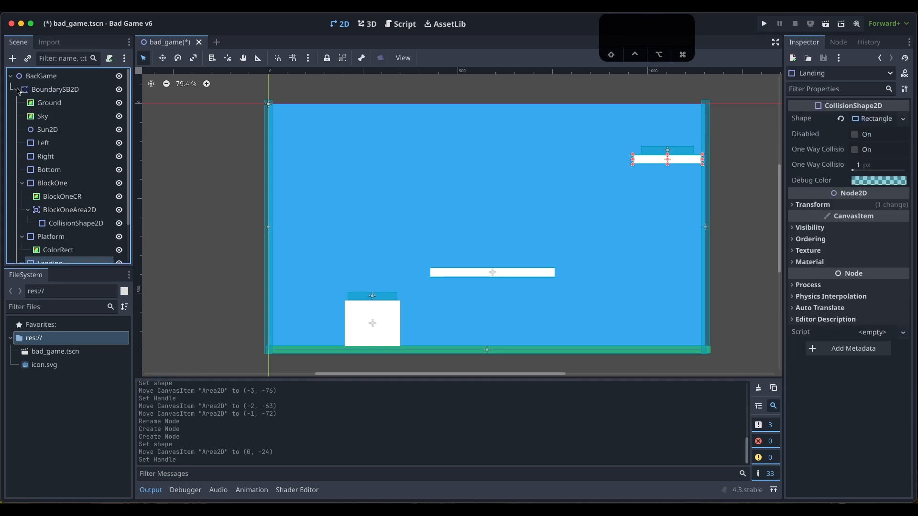
pyautogui.click(66, 188)
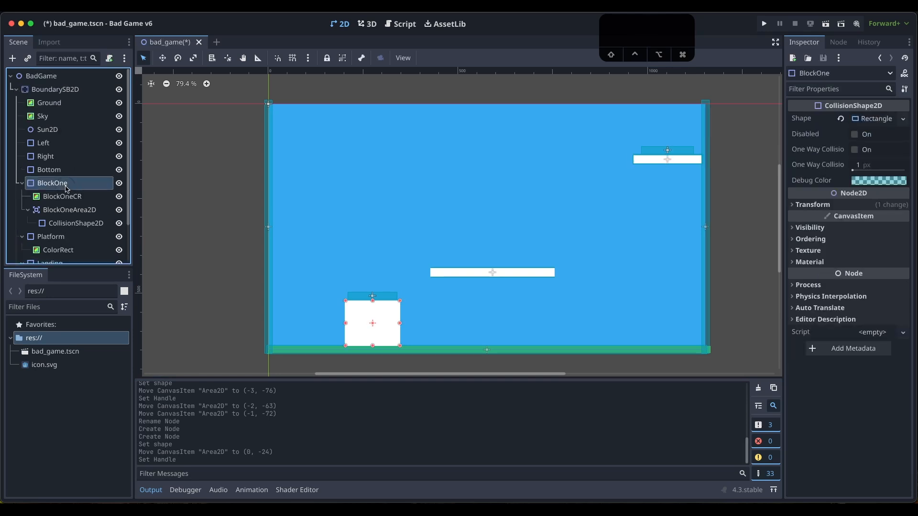
pyautogui.click(22, 183)
pyautogui.click(22, 197)
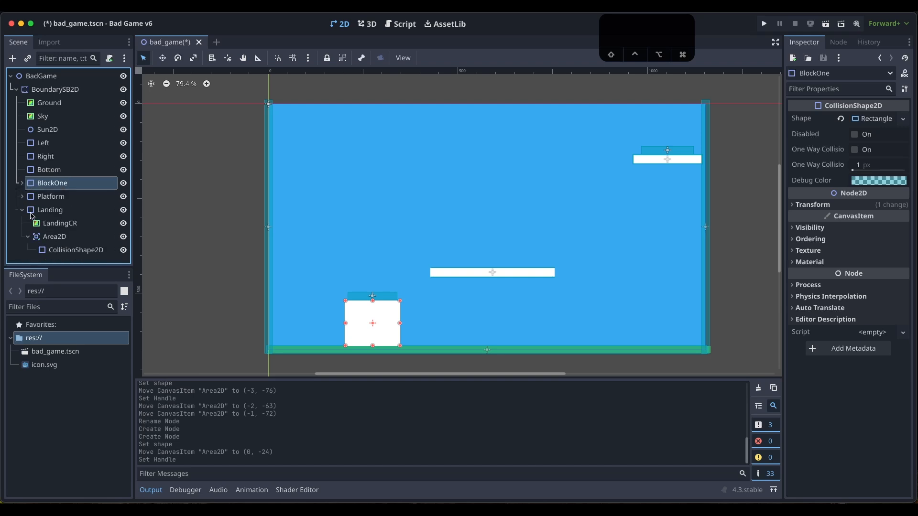
pyautogui.click(67, 224)
pyautogui.click(70, 240)
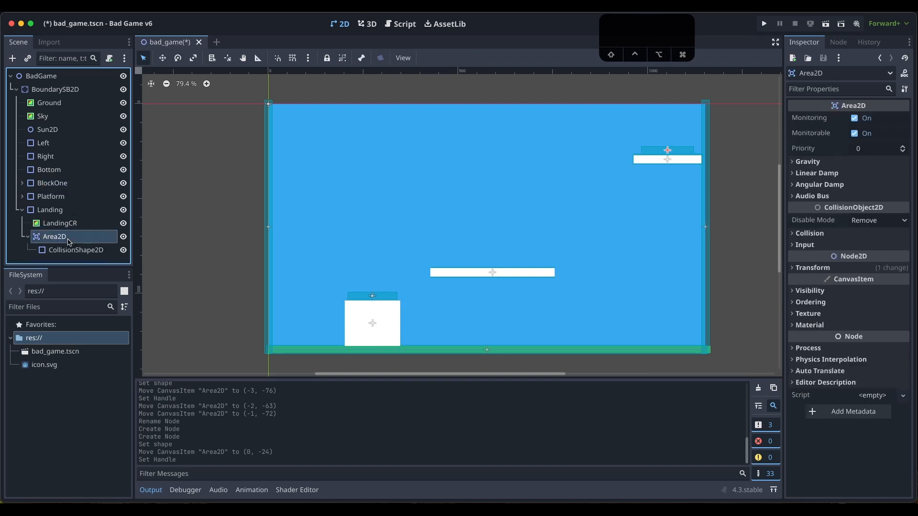
pyautogui.click(22, 210)
# - Inspect the Ground, Sky and Sun2D nodes and collapse the BoundarySB2D branch
pyautogui.click(58, 103)
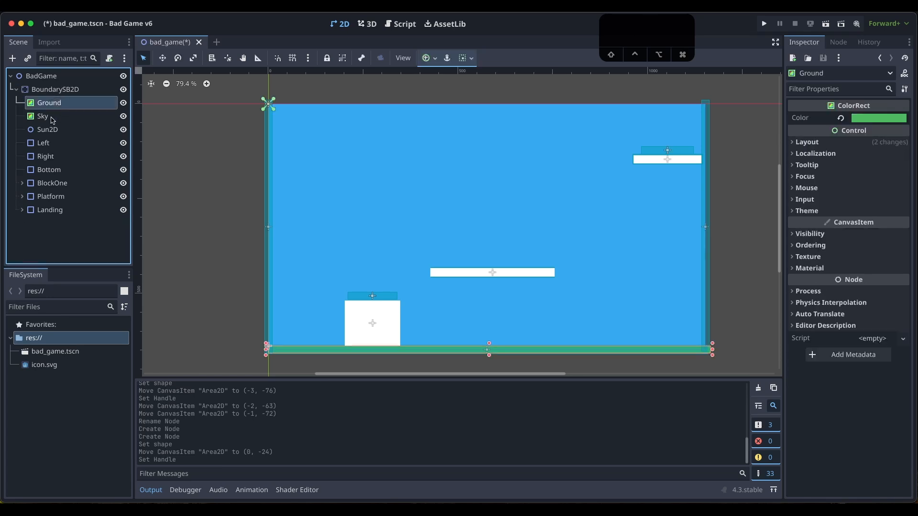
pyautogui.click(55, 118)
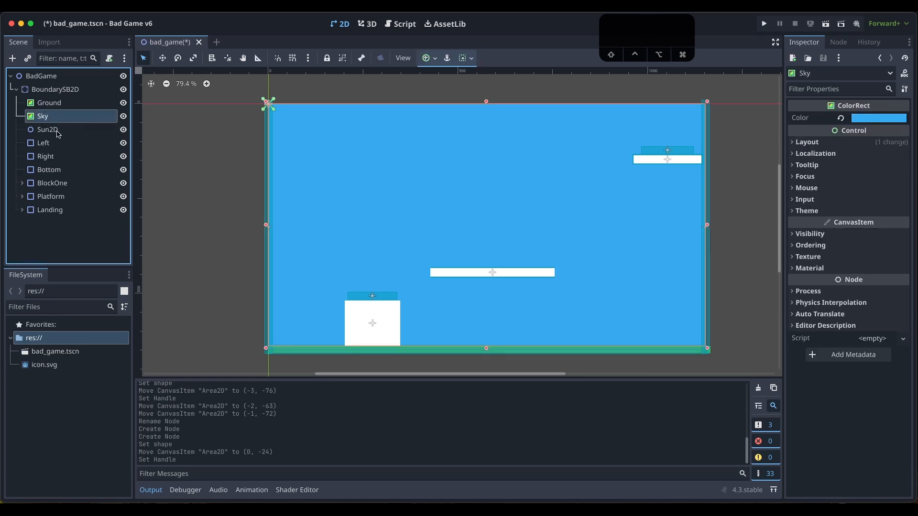
pyautogui.click(54, 133)
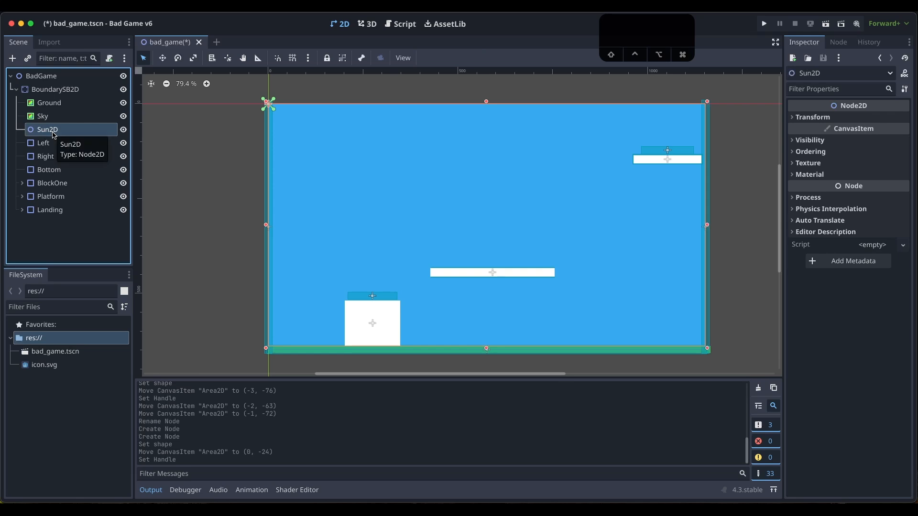
pyautogui.click(17, 90)
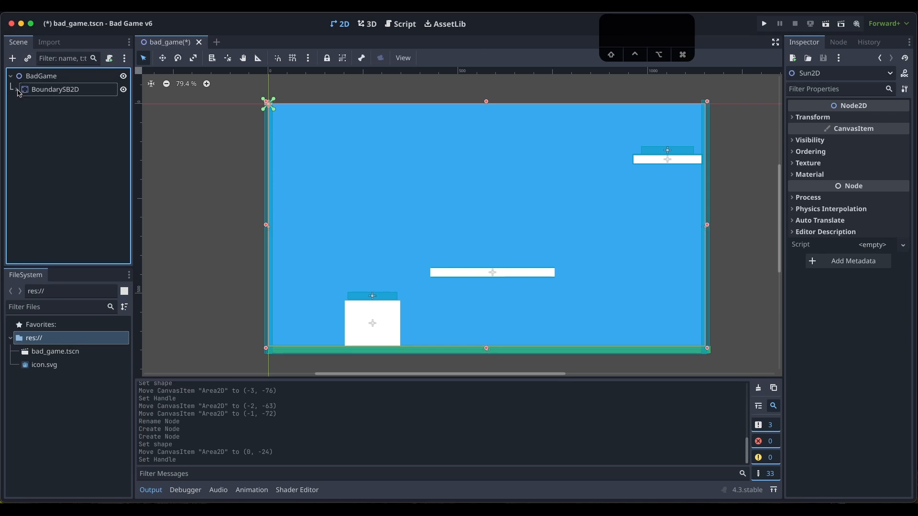
pyautogui.click(58, 123)
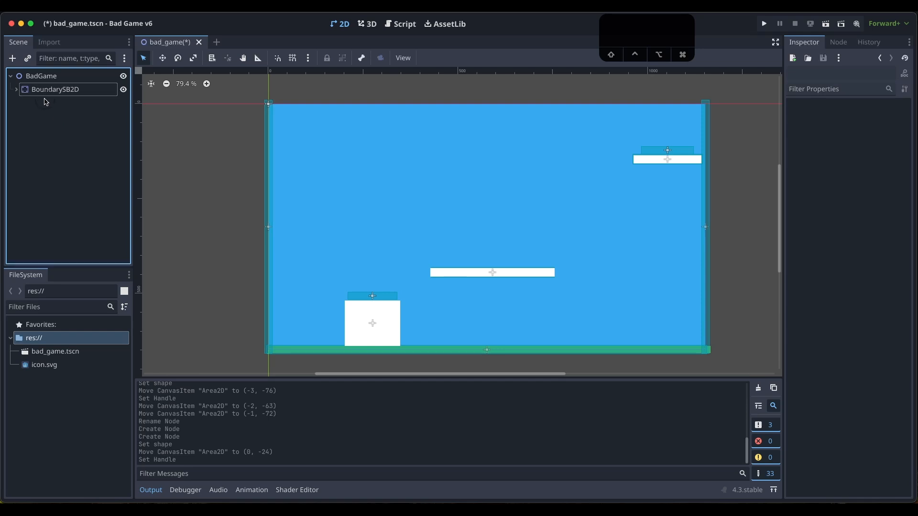
# - Add a CharacterBody2D node as a child of the BadGame root
pyautogui.click(19, 80)
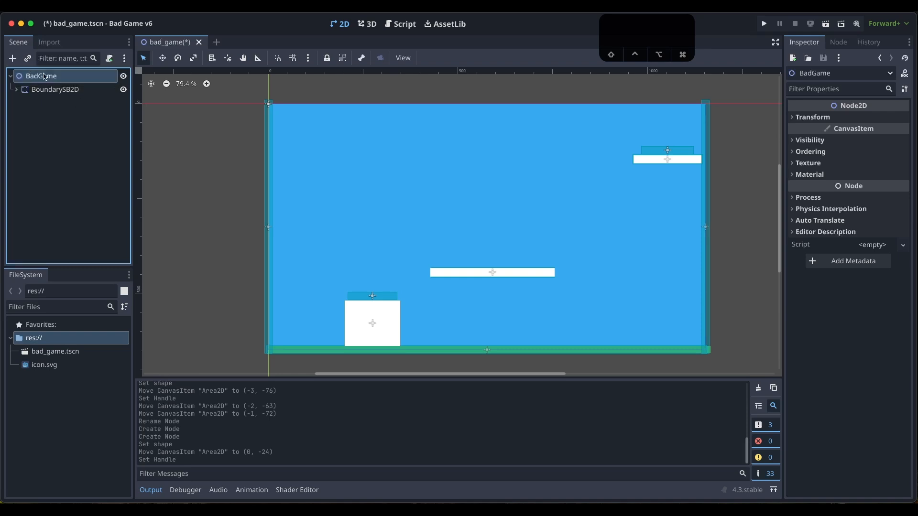
pyautogui.press('super+a')
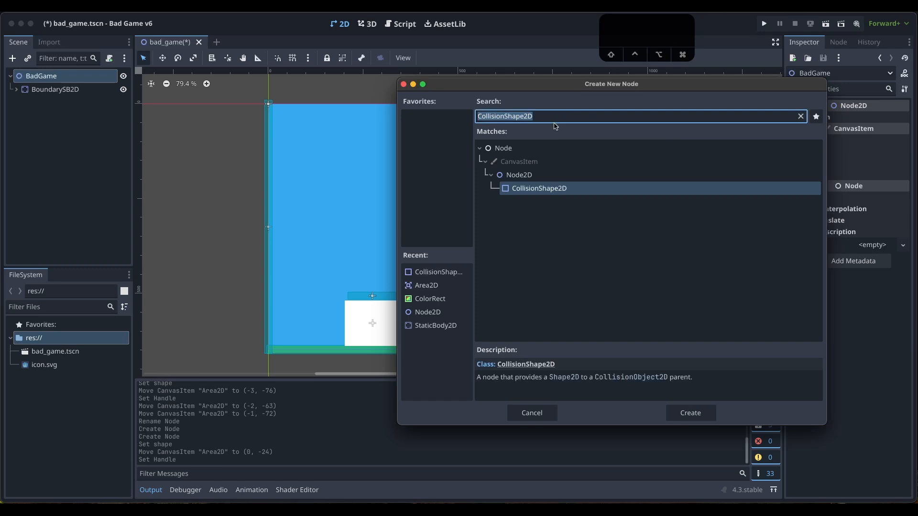
pyautogui.press('BackSpace')
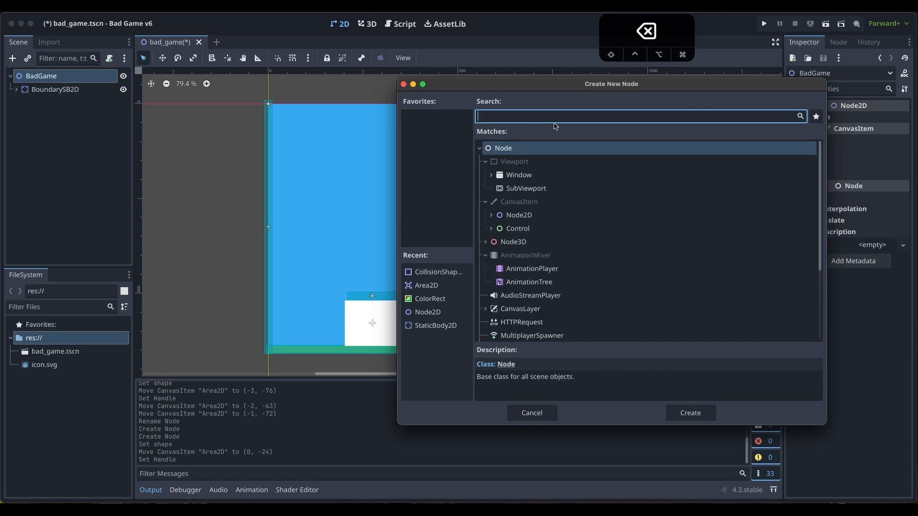
pyautogui.write('char')
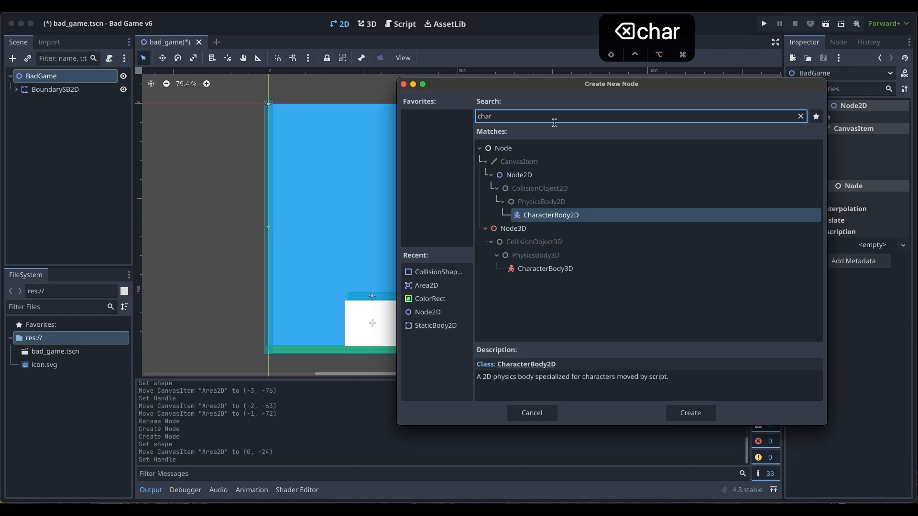
pyautogui.doubleClick(603, 215)
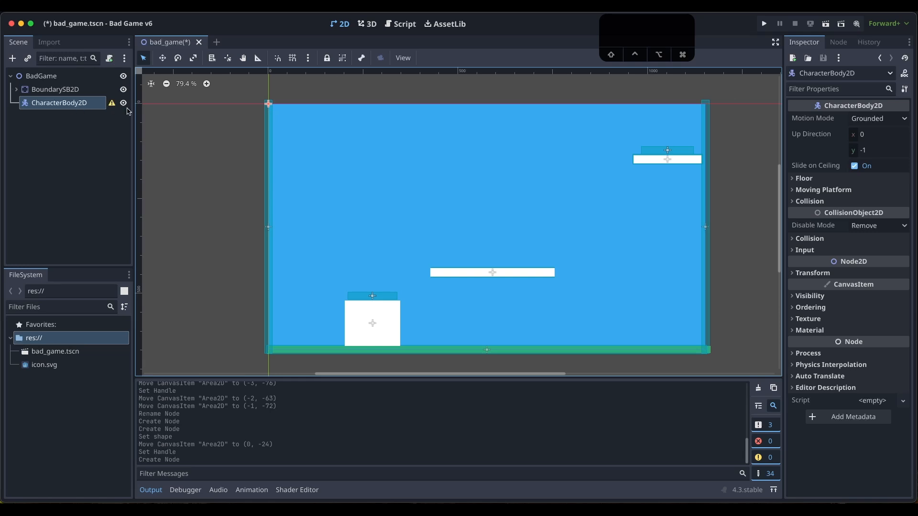
# - Add a CollisionShape2D under CharacterBody2D and give it a new RectangleShape2D
pyautogui.click(13, 59)
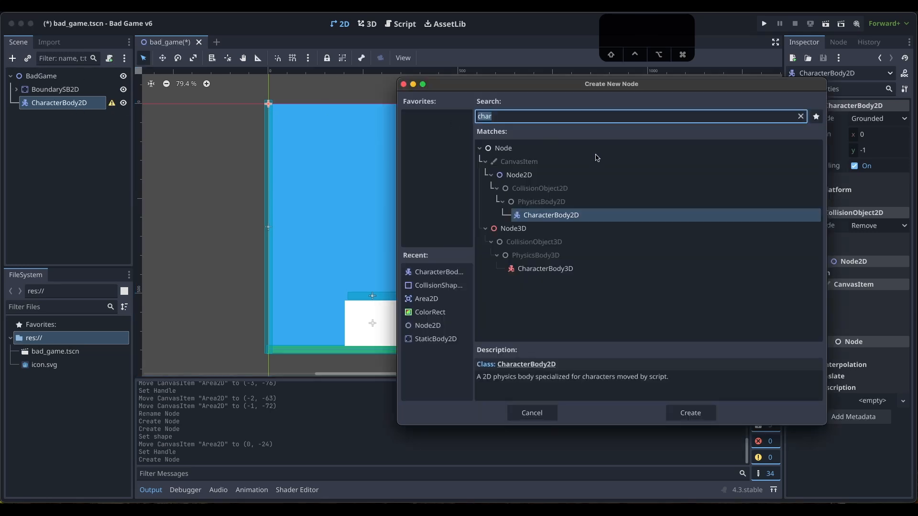
pyautogui.click(452, 286)
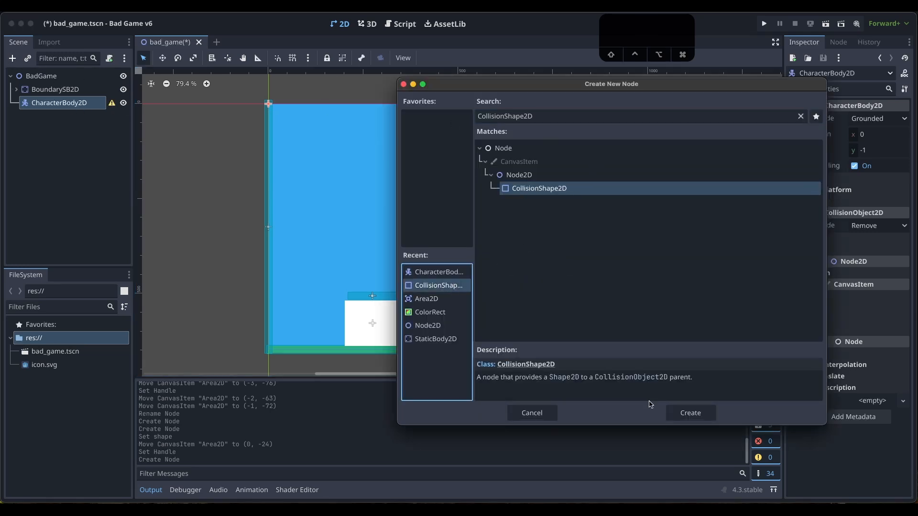
pyautogui.click(690, 414)
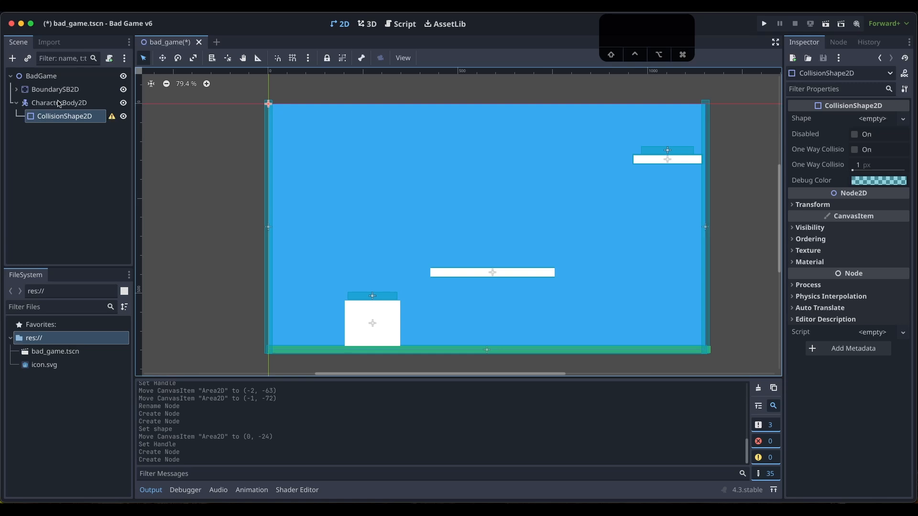
pyautogui.click(903, 119)
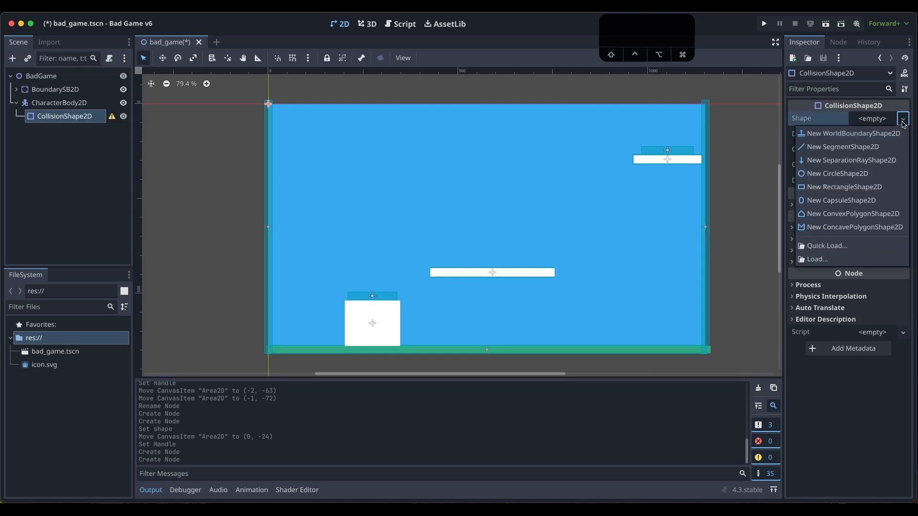
pyautogui.click(868, 192)
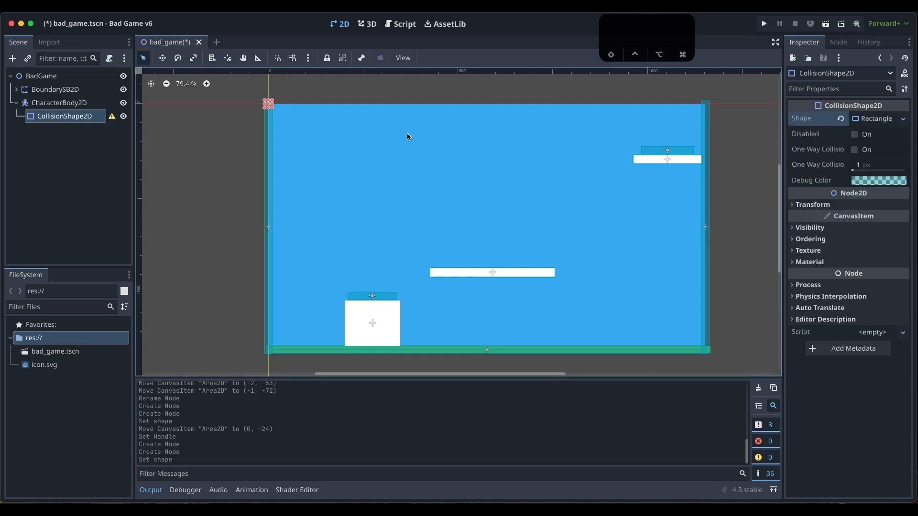
# - Move CharacterBody2D with its shape to about (87, 587), between the left wall and BlockOne, and select its CollisionShape2D
pyautogui.keyDown('shift'); pyautogui.click(76, 103); pyautogui.keyUp('shift')
pyautogui.moveTo(270, 105); pyautogui.dragTo(302, 329)
pyautogui.click(67, 137)
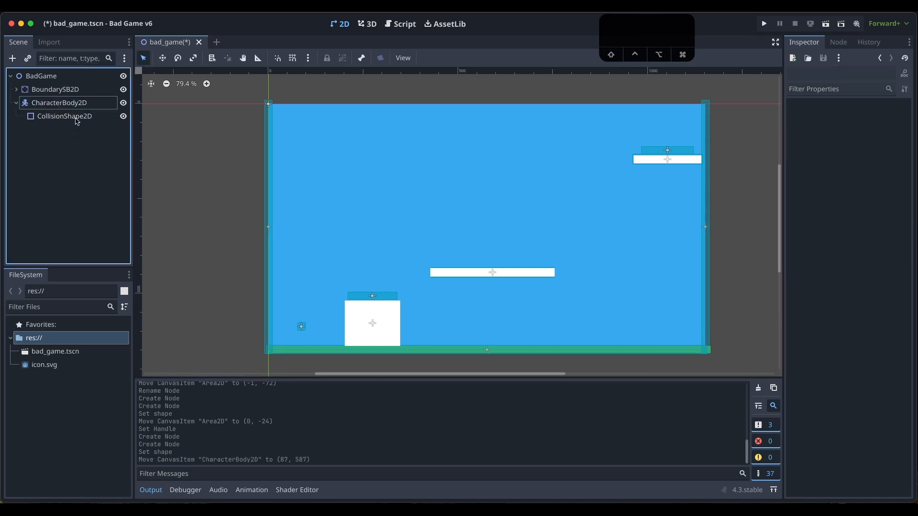
pyautogui.click(78, 107)
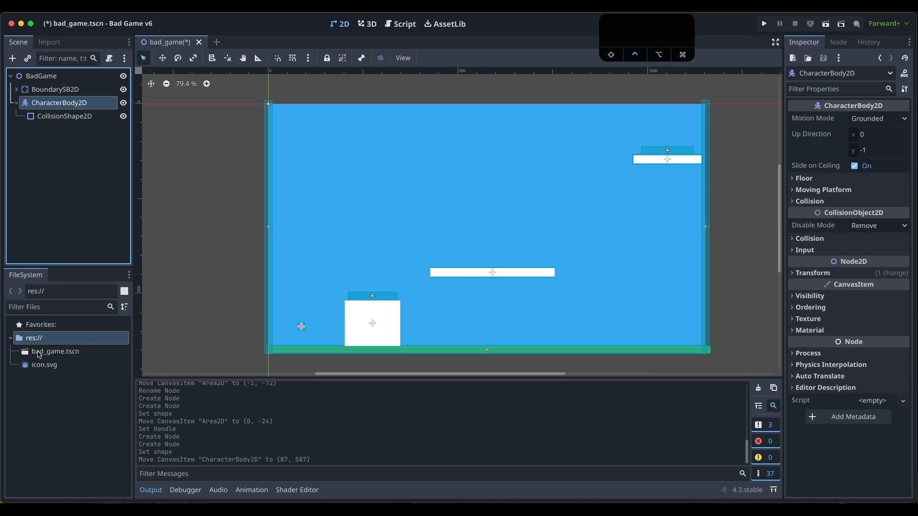
pyautogui.click(78, 116)
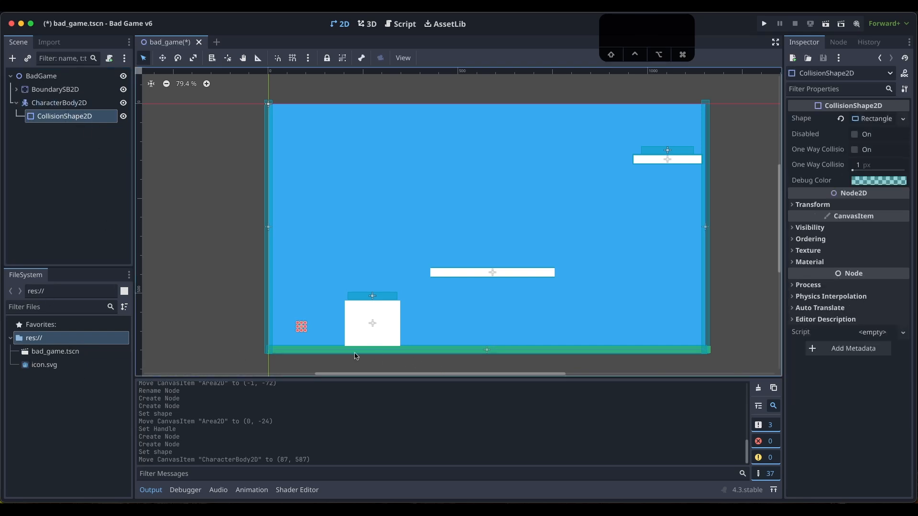
pyautogui.moveTo(305, 322)
pyautogui.keyDown('alt'); pyautogui.mouseDown()
pyautogui.moveTo(332, 299)
pyautogui.moveTo(311, 303)
pyautogui.moveTo(328, 316)
pyautogui.moveTo(315, 320)
pyautogui.moveTo(320, 314)
pyautogui.mouseUp(); pyautogui.keyUp('alt')
pyautogui.hotkey('ctrl', 'z')
pyautogui.hotkey('ctrl', 'z')
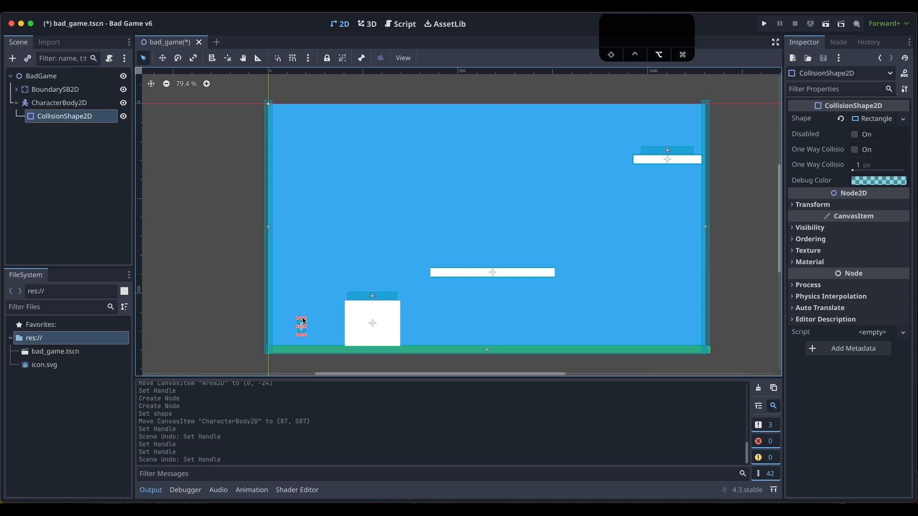
pyautogui.keyDown('alt'); pyautogui.keyDown('shift'); pyautogui.moveTo(326, 318); pyautogui.dragTo(316, 316); pyautogui.keyUp('shift'); pyautogui.keyUp('alt')
pyautogui.hotkey('ctrl', 'z')
pyautogui.hotkey('ctrl', 'z')
pyautogui.hotkey('ctrl', 'z')
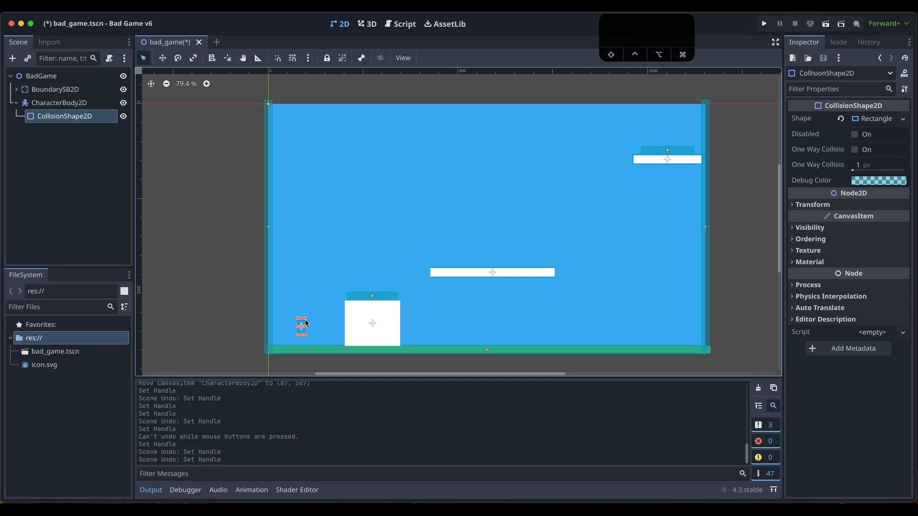
# - Enlarge the character's collision rectangle symmetrically about its centre until it reaches the ground, slightly smaller than BlockOne
pyautogui.keyDown('alt'); pyautogui.moveTo(306, 335); pyautogui.dragTo(323, 345); pyautogui.keyUp('alt')
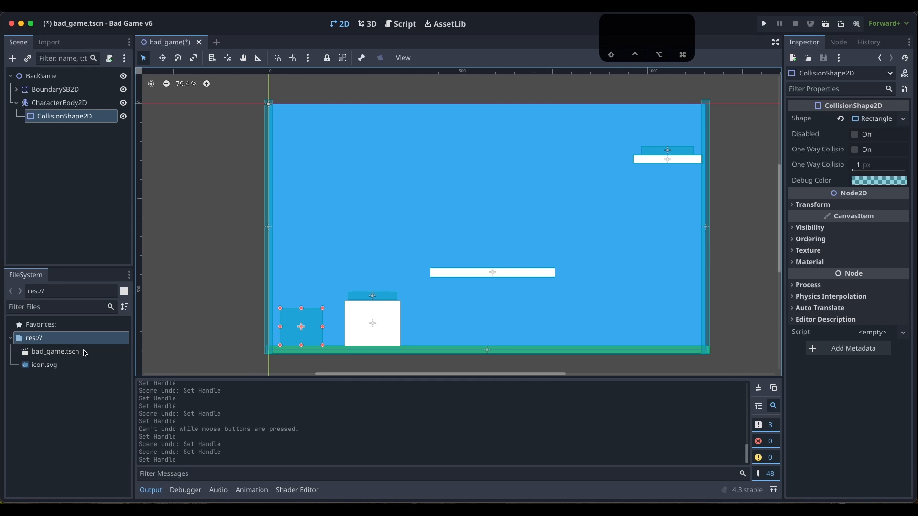
pyautogui.click(76, 154)
# - Add a Sprite2D node under CharacterBody2D and assign icon.svg as its texture
pyautogui.click(75, 108)
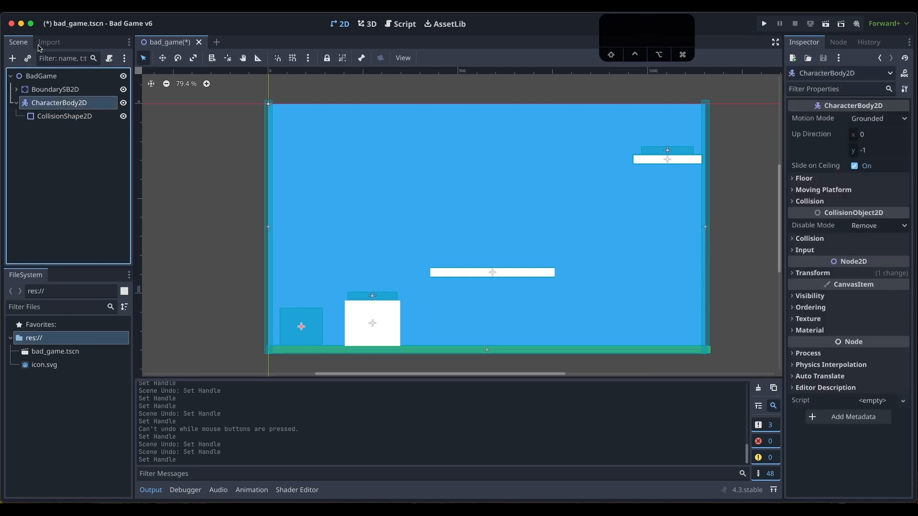
pyautogui.click(13, 58)
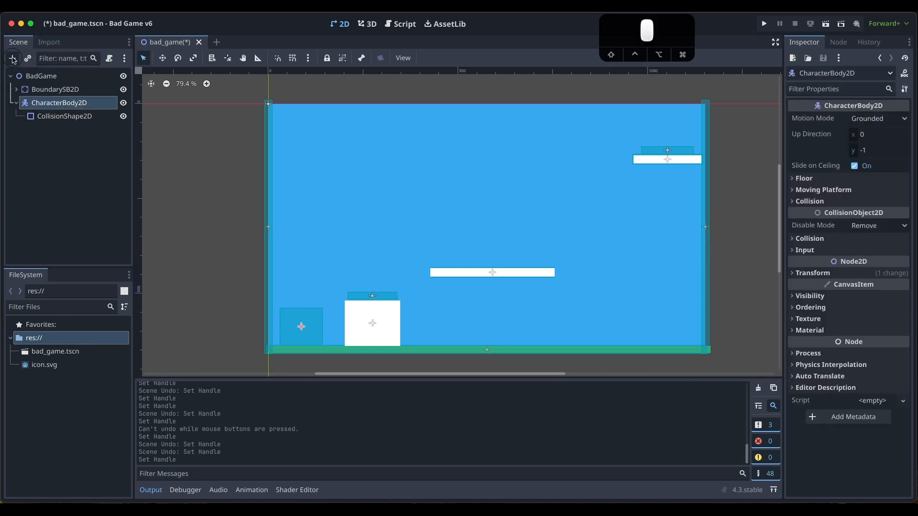
pyautogui.write('sprit')
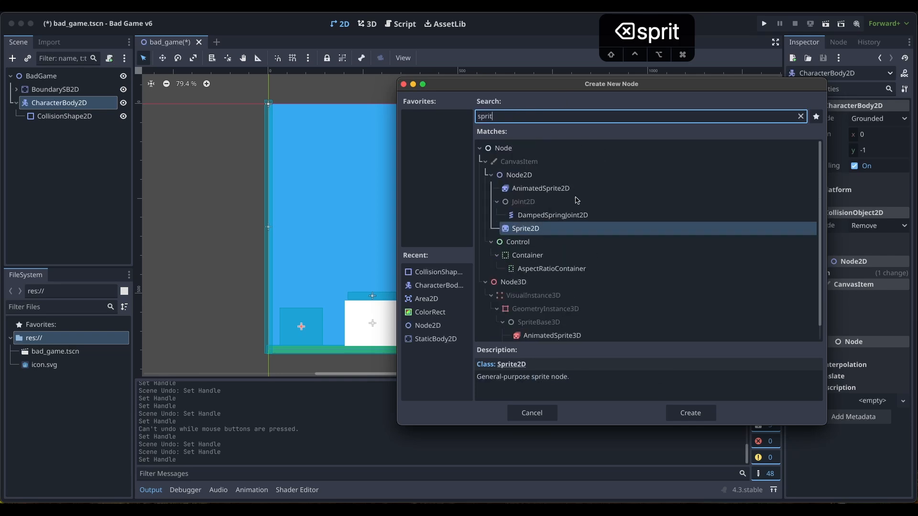
pyautogui.doubleClick(549, 228)
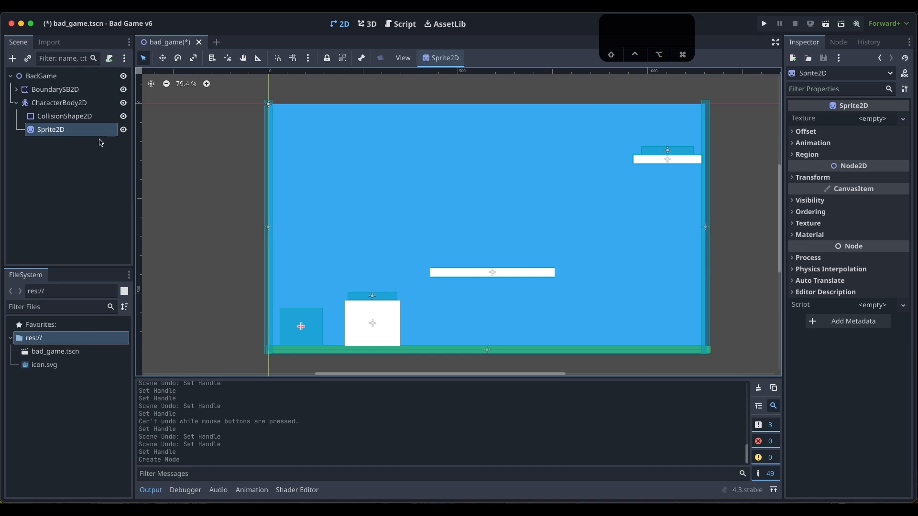
pyautogui.click(51, 371)
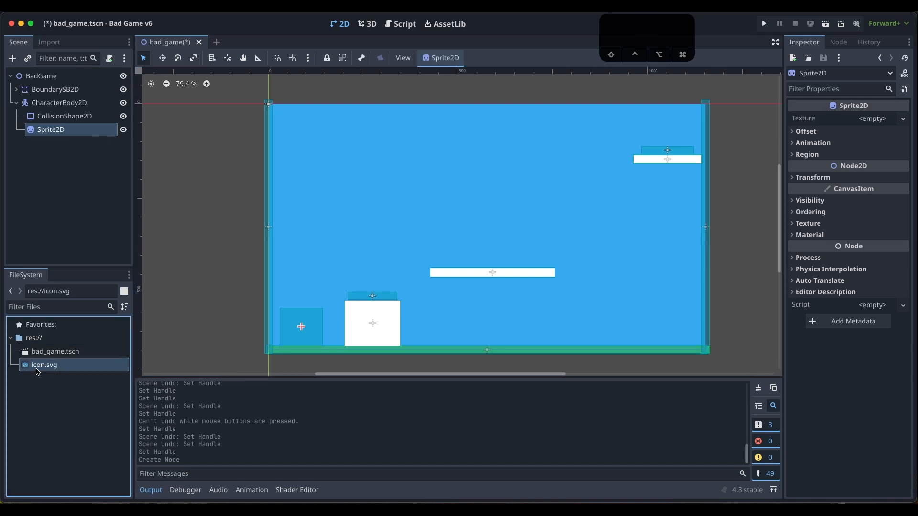
pyautogui.moveTo(37, 369); pyautogui.dragTo(875, 119)
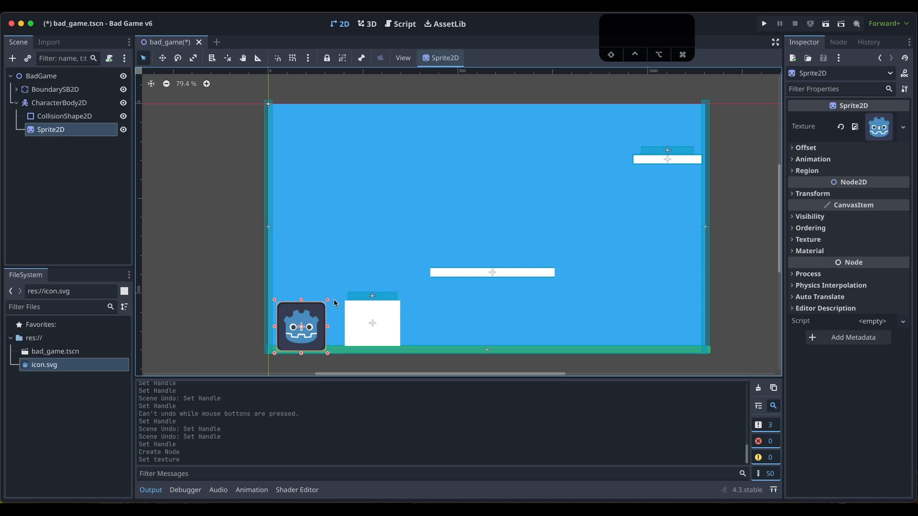
# - Scale the sprite about its centre to (0.78, 0.78) and shrink the character's collision rectangle symmetrically to match it
pyautogui.keyDown('alt'); pyautogui.moveTo(328, 298); pyautogui.dragTo(327, 305); pyautogui.keyUp('alt')
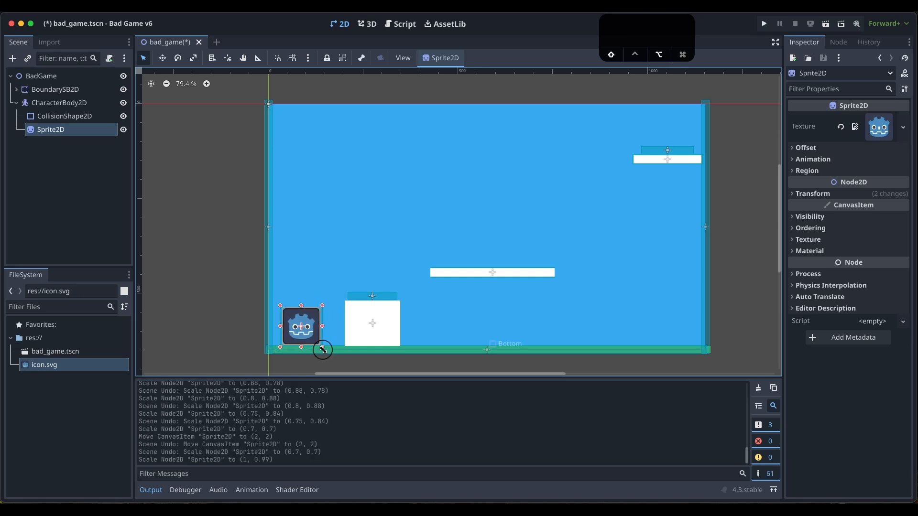
pyautogui.keyDown('alt'); pyautogui.keyDown('shift'); pyautogui.moveTo(322, 351); pyautogui.dragTo(323, 350); pyautogui.keyUp('shift'); pyautogui.keyUp('alt')
pyautogui.click(65, 116)
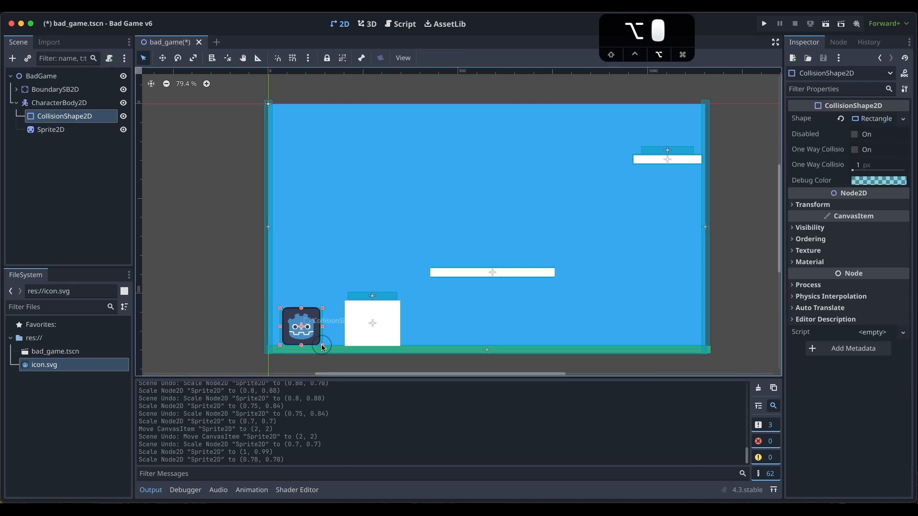
pyautogui.keyDown('alt'); pyautogui.moveTo(323, 345); pyautogui.dragTo(320, 344); pyautogui.keyUp('alt')
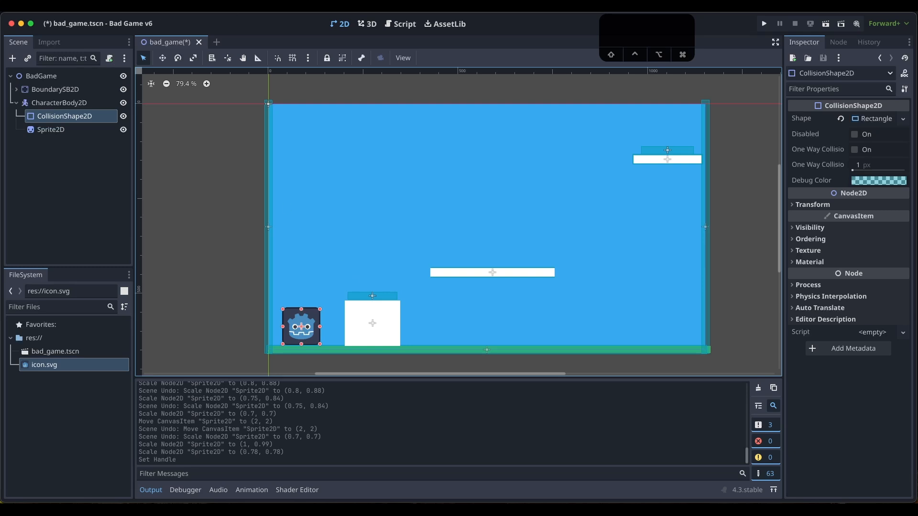
# - Rename the CharacterBody2D node to Player1 and collapse its branch in the scene tree
pyautogui.click(21, 174)
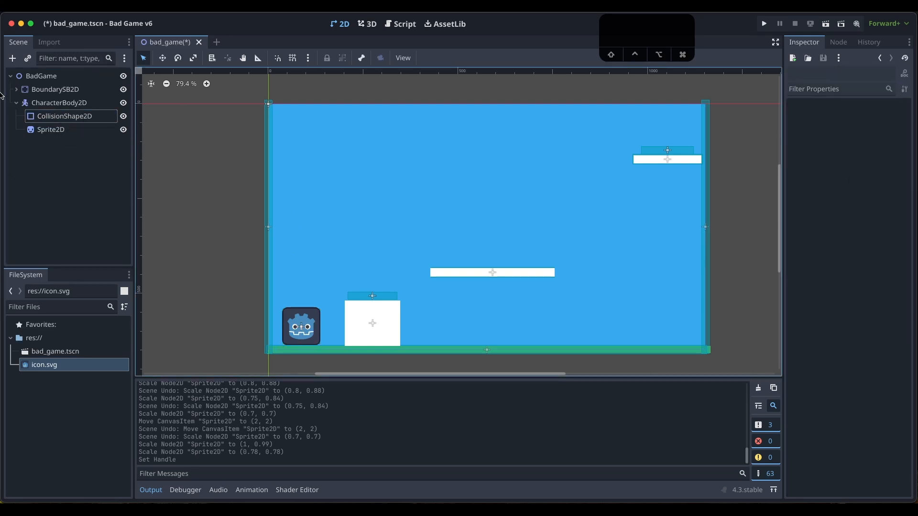
pyautogui.click(58, 107)
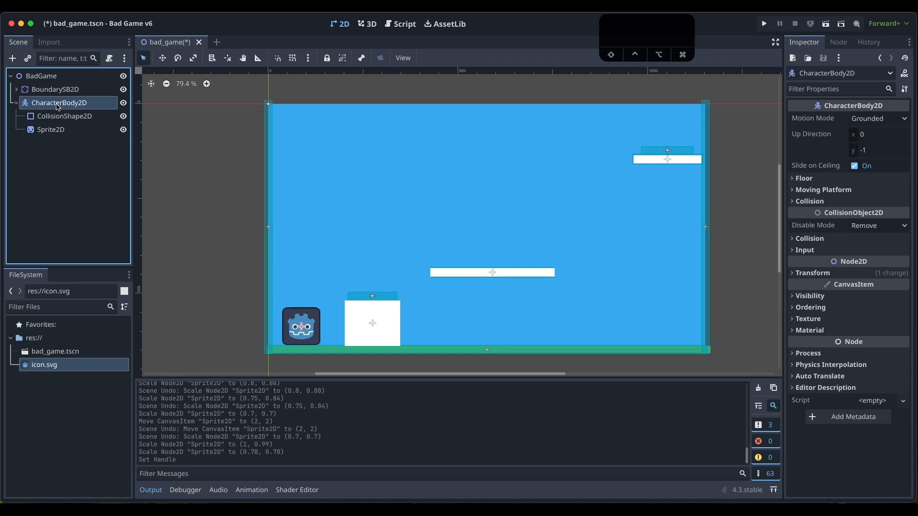
pyautogui.doubleClick(57, 104)
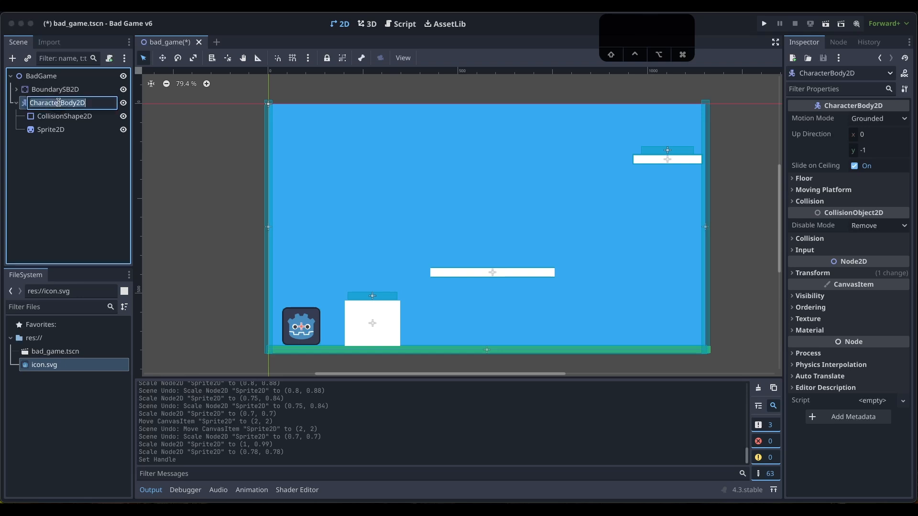
pyautogui.write('PLayer1')
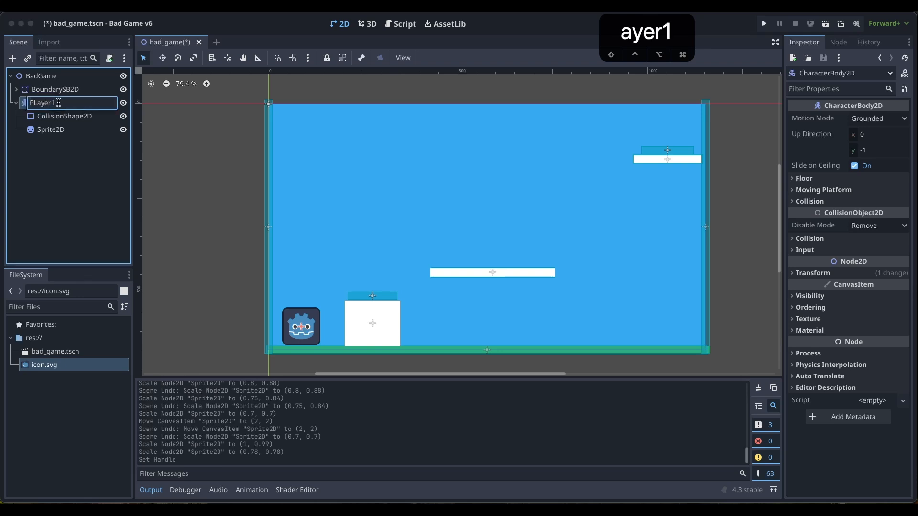
pyautogui.press('BackSpace')
pyautogui.press('BackSpace')
pyautogui.press('BackSpace')
pyautogui.press('BackSpace')
pyautogui.press('BackSpace')
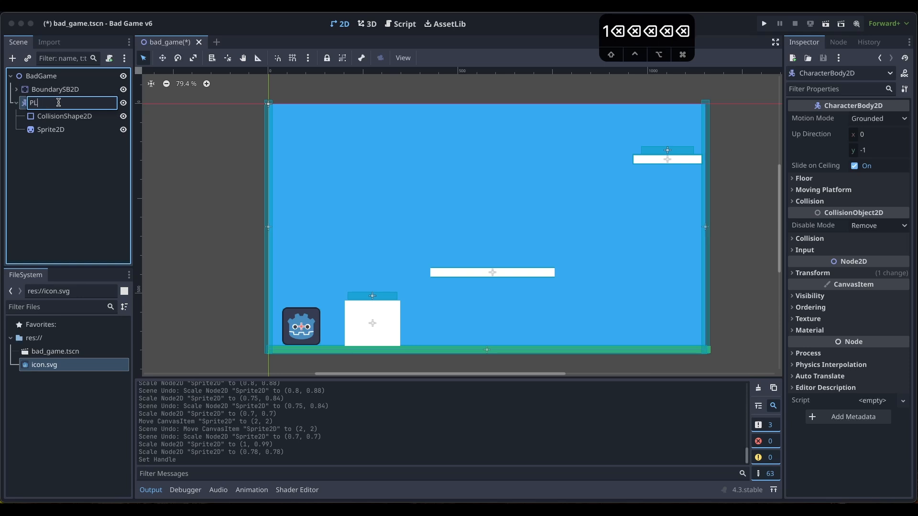
pyautogui.press('BackSpace')
pyautogui.write('layer1')
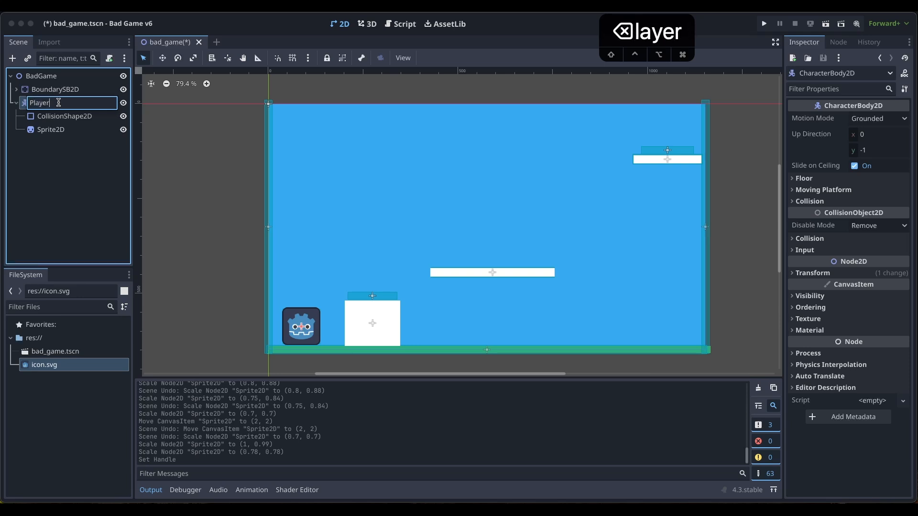
pyautogui.press('Return')
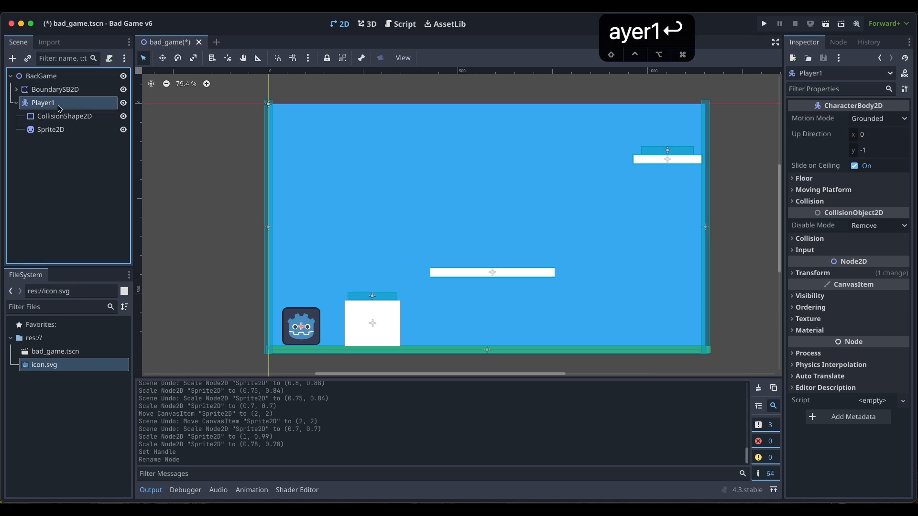
pyautogui.click(77, 171)
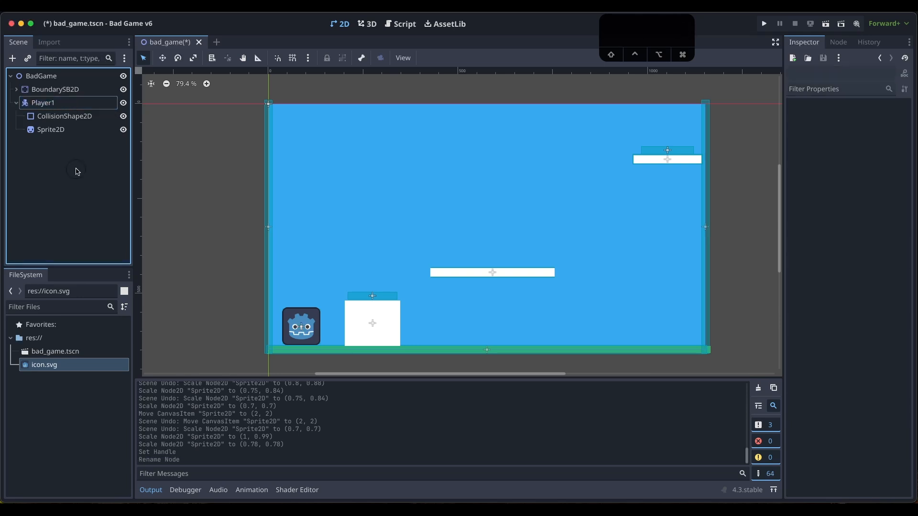
pyautogui.click(16, 103)
# - Run the current scene, try moving the player with the arrow keys, and close the game window
pyautogui.click(56, 90)
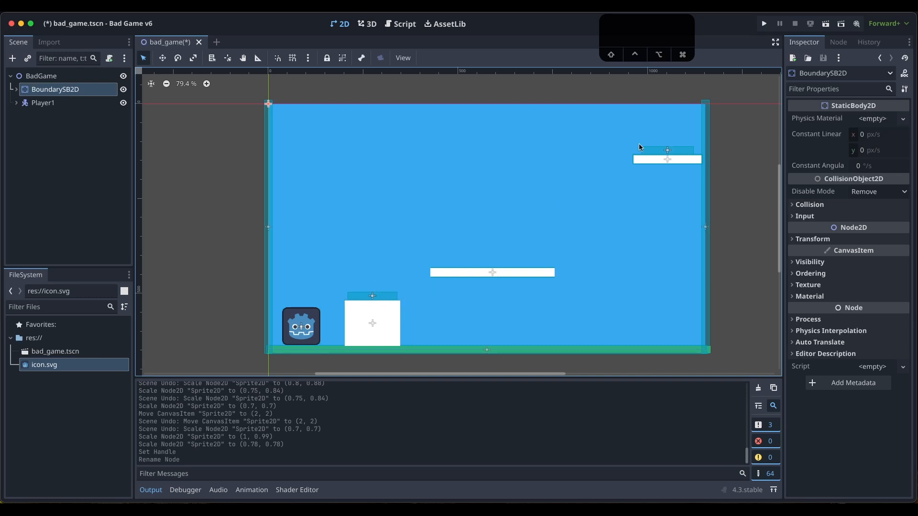
pyautogui.click(45, 106)
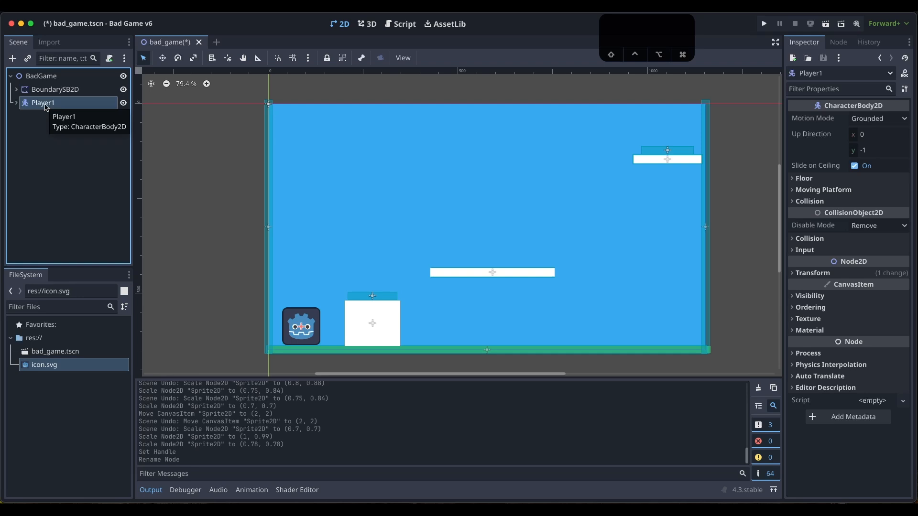
pyautogui.click(826, 24)
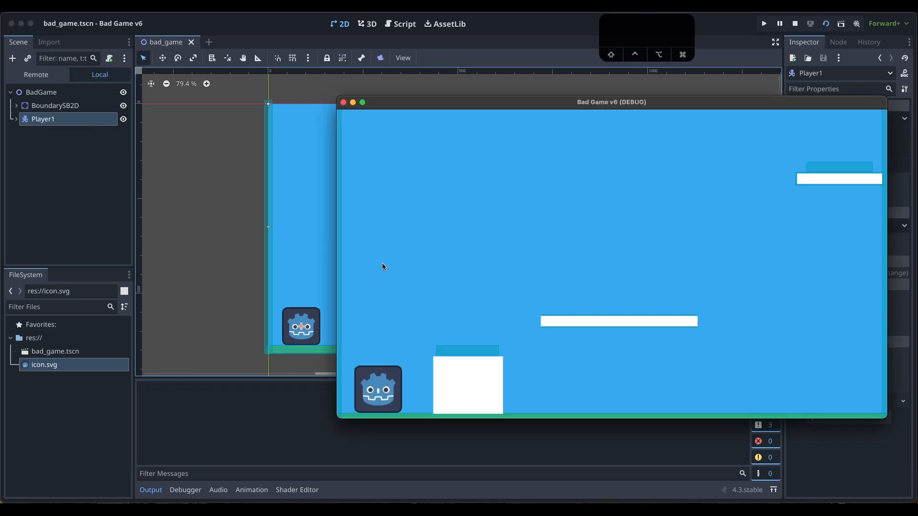
pyautogui.press('Up')
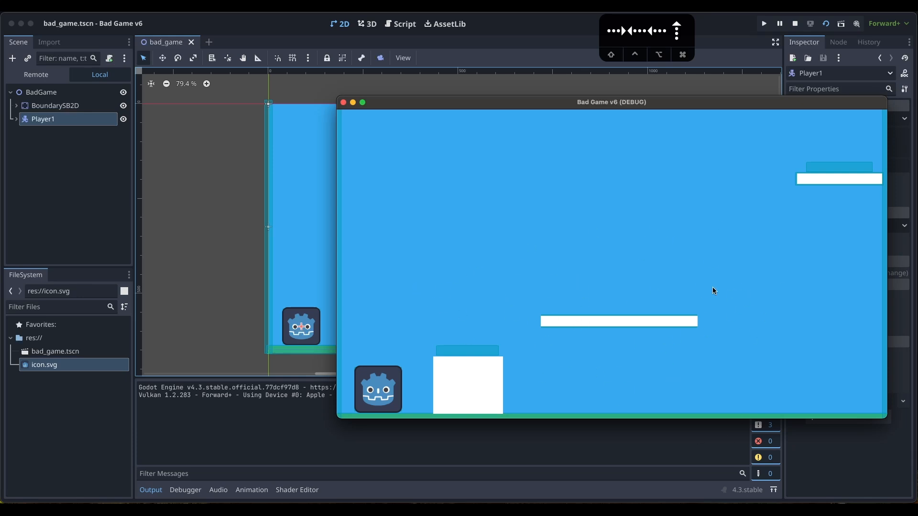
pyautogui.click(344, 103)
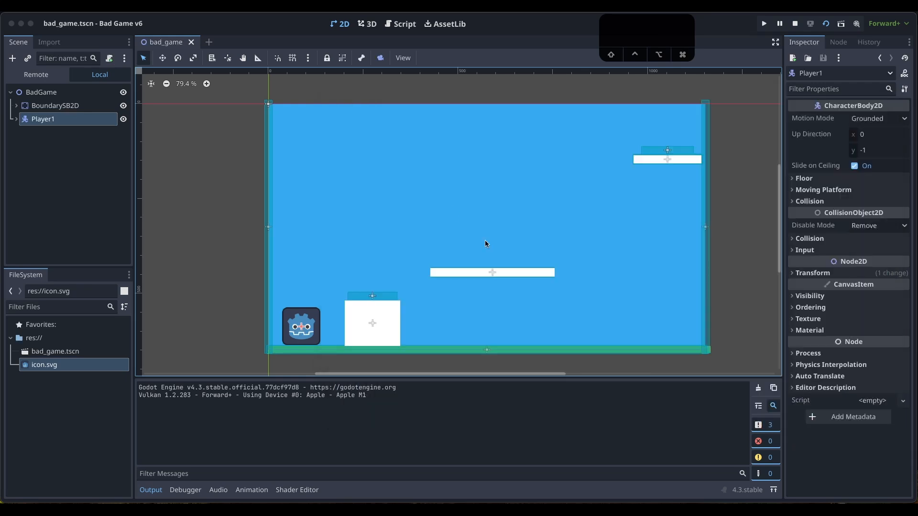
# - Reduce the height of Platform's collision rectangle symmetrically about its centre to match its white ColorRect
pyautogui.click(46, 75)
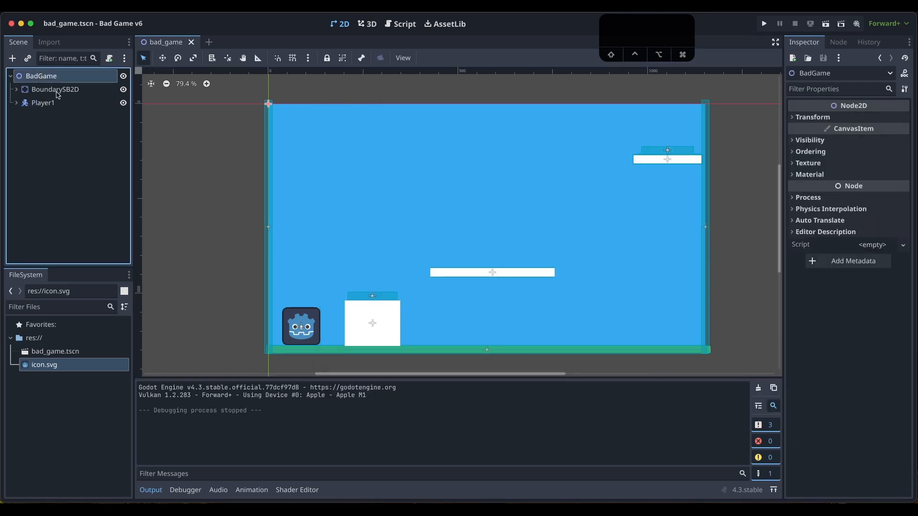
pyautogui.click(17, 90)
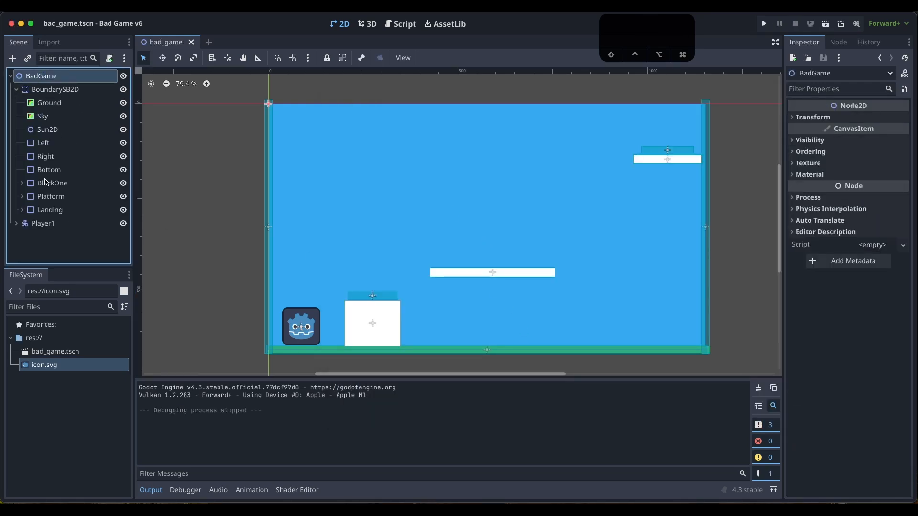
pyautogui.click(22, 196)
pyautogui.click(43, 198)
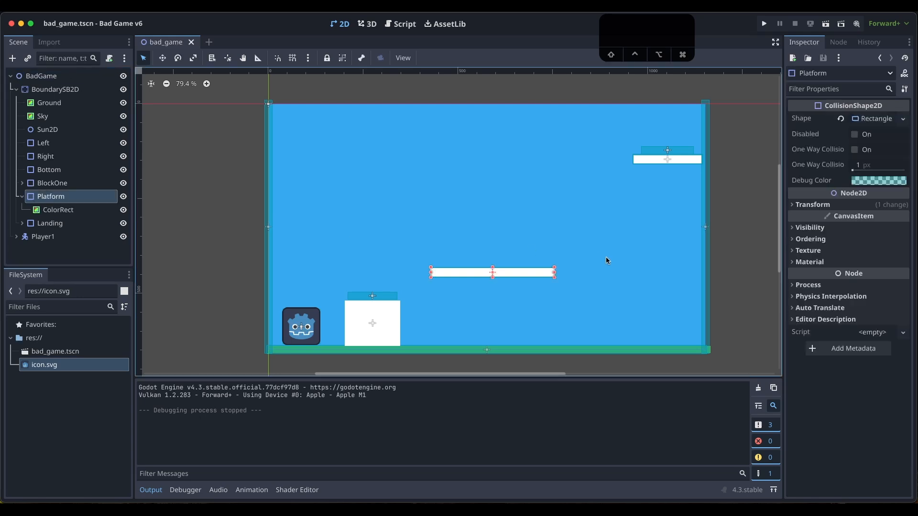
pyautogui.keyDown('alt'); pyautogui.click(493, 268); pyautogui.keyUp('alt')
pyautogui.keyDown('alt'); pyautogui.moveTo(492, 268); pyautogui.dragTo(493, 271); pyautogui.keyUp('alt')
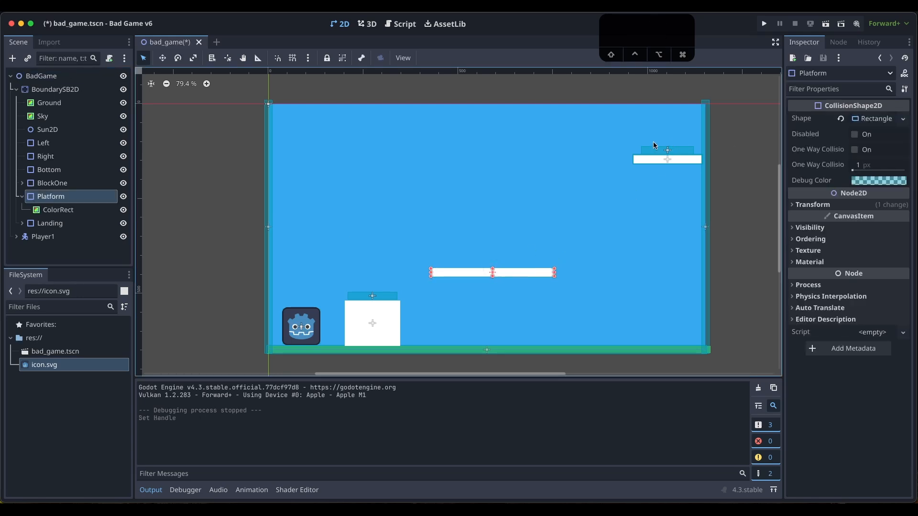
# - Reduce the height of Landing's collision rectangle symmetrically to match its white LandingCR, and collapse the BoundarySB2D branch
pyautogui.click(22, 223)
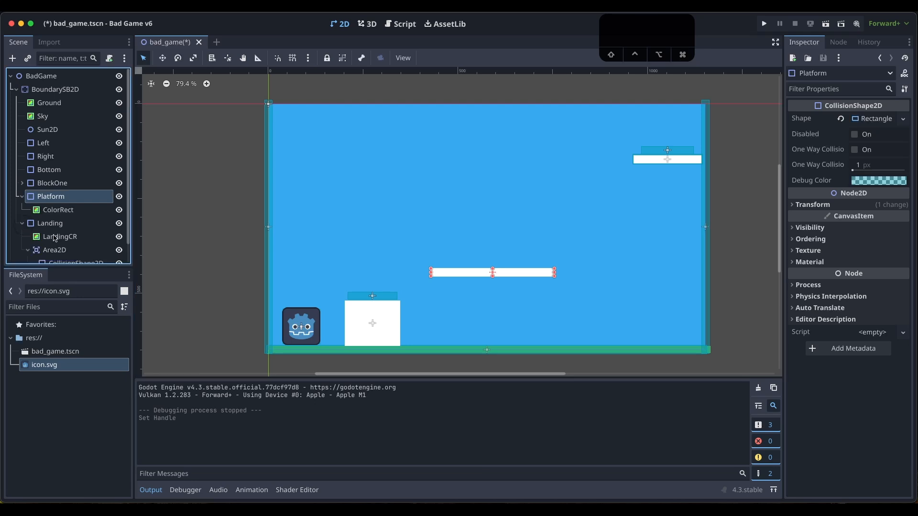
pyautogui.scroll(-1, 64, 247)
pyautogui.click(50, 202)
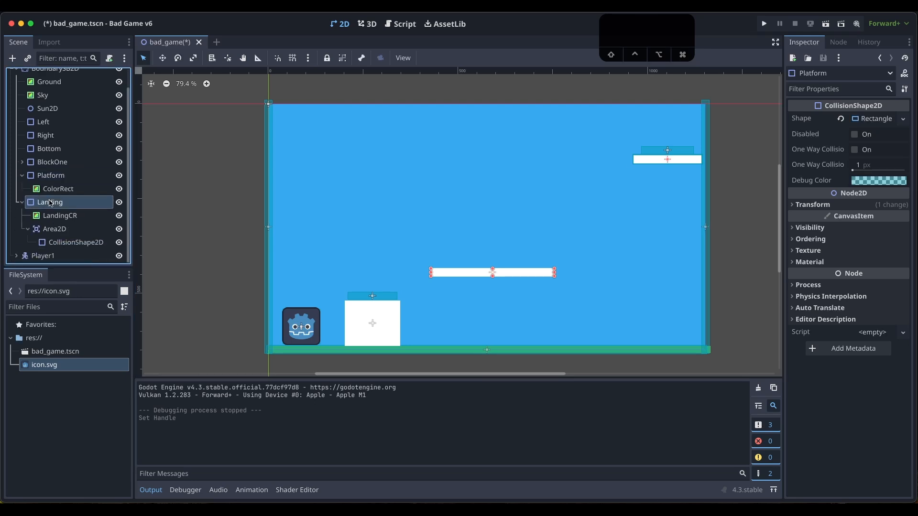
pyautogui.keyDown('alt'); pyautogui.moveTo(668, 154); pyautogui.dragTo(667, 156); pyautogui.keyUp('alt')
pyautogui.click(557, 170)
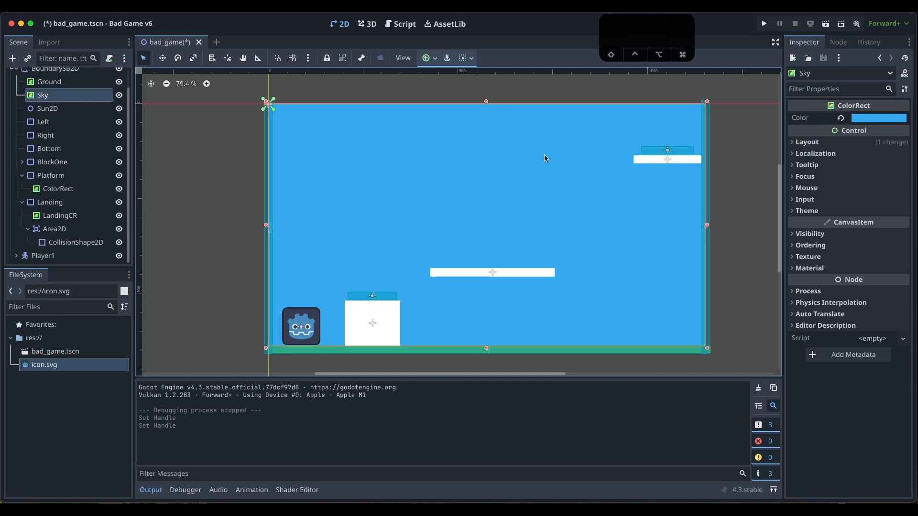
pyautogui.click(158, 248)
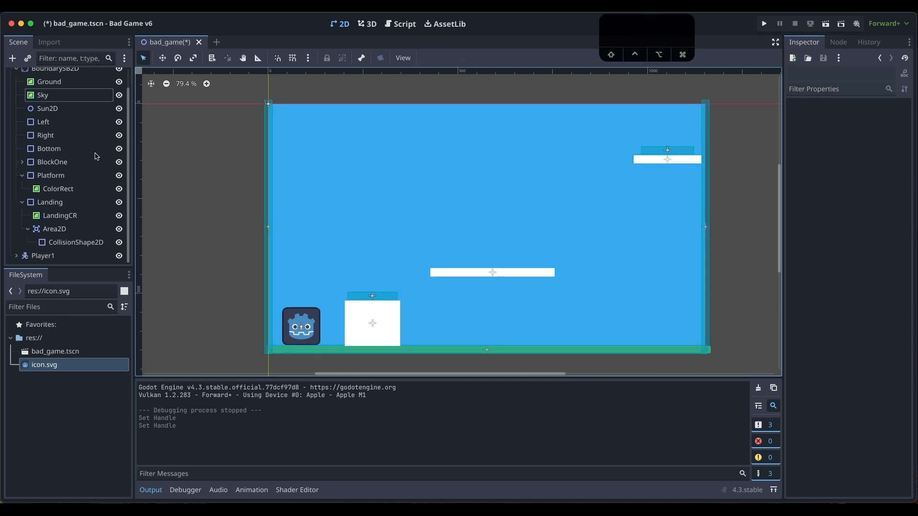
pyautogui.scroll(3, 56, 152)
pyautogui.click(17, 90)
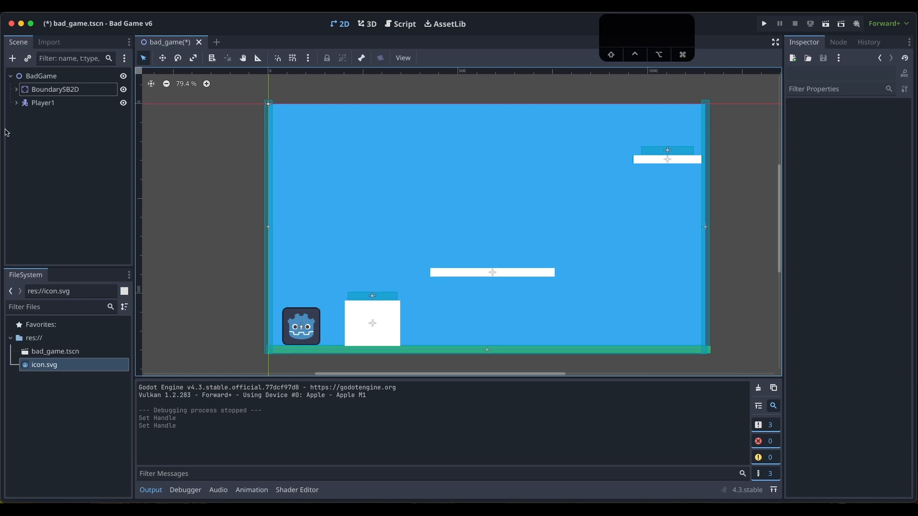
# - Add a Control node as a child of the BadGame root node
pyautogui.click(36, 118)
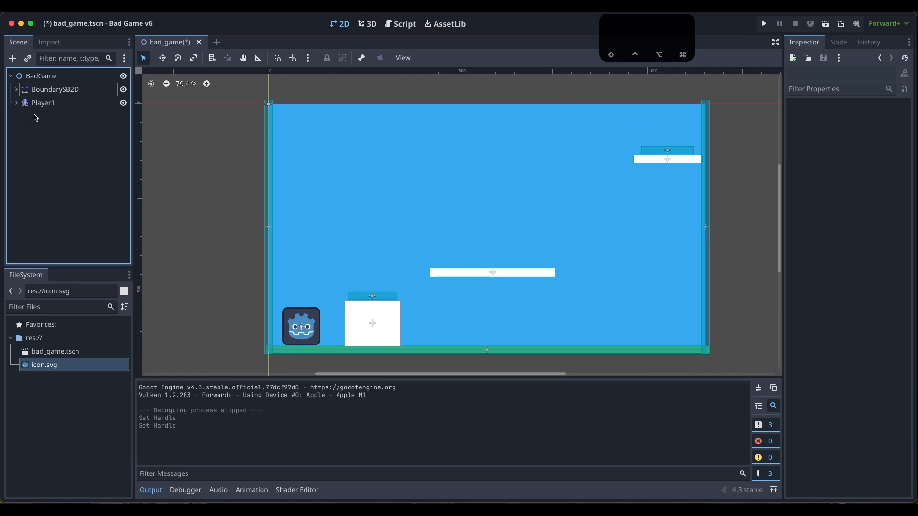
pyautogui.click(40, 76)
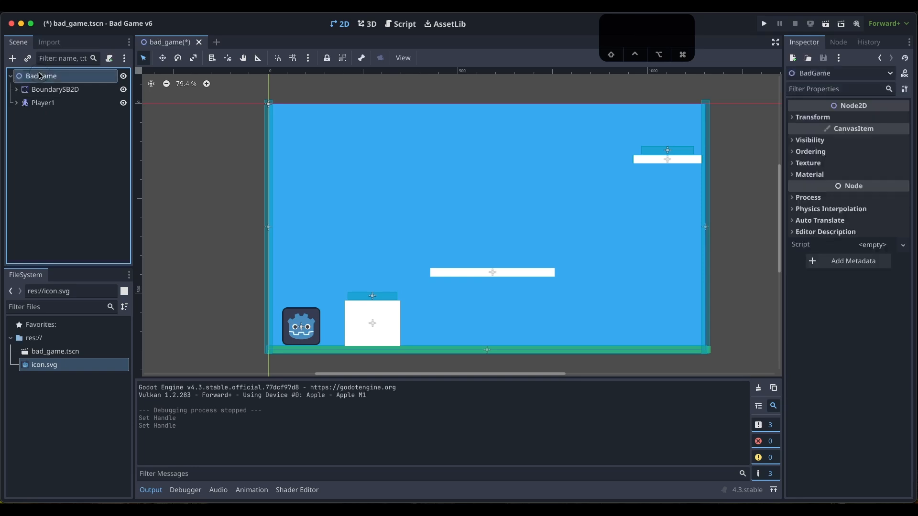
pyautogui.click(14, 59)
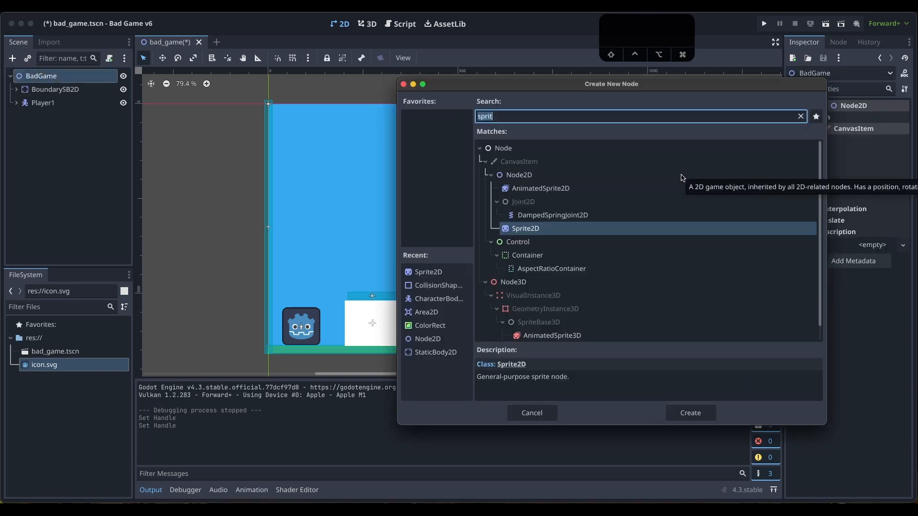
pyautogui.press('BackSpace')
pyautogui.write('contor')
pyautogui.press('BackSpace')
pyautogui.press('BackSpace')
pyautogui.write('rol')
pyautogui.press('Return')
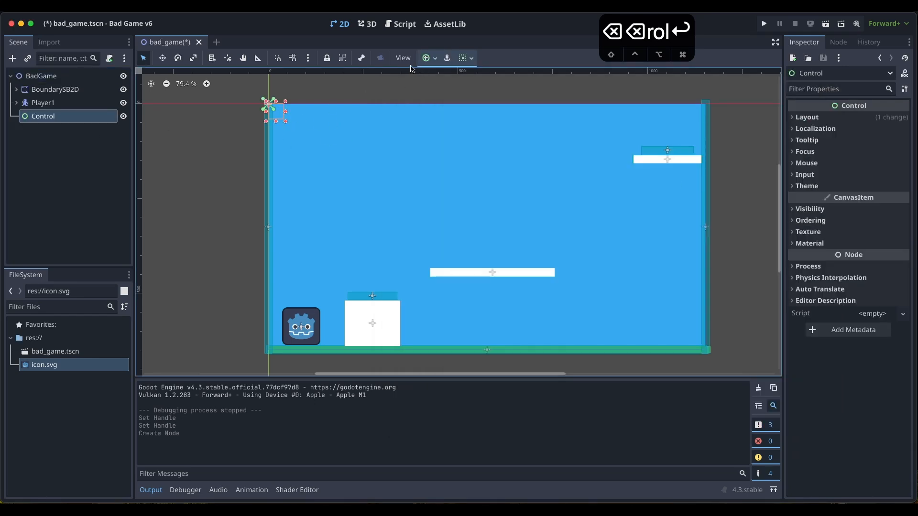
# - Resize the Control node to about (888, 255), move it to about (123, 28), and undo the accidental Sky move
pyautogui.moveTo(286, 121); pyautogui.dragTo(607, 202)
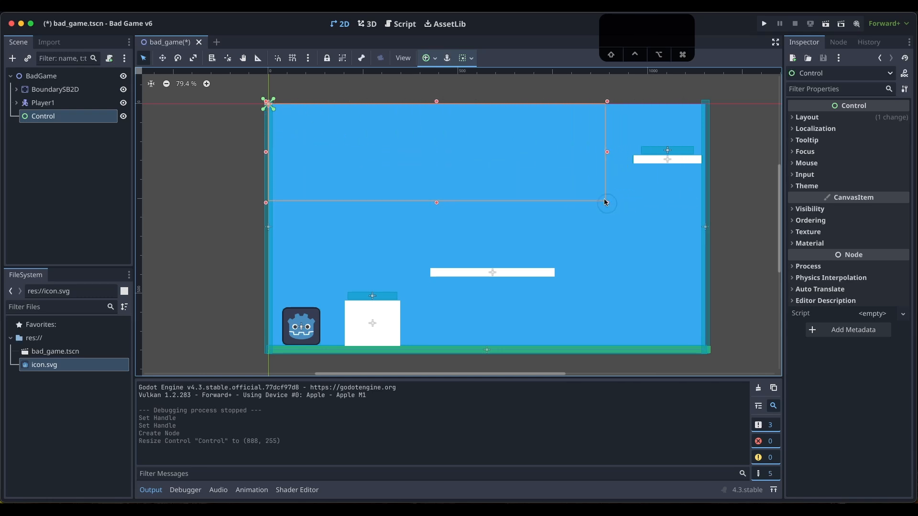
pyautogui.click(49, 114)
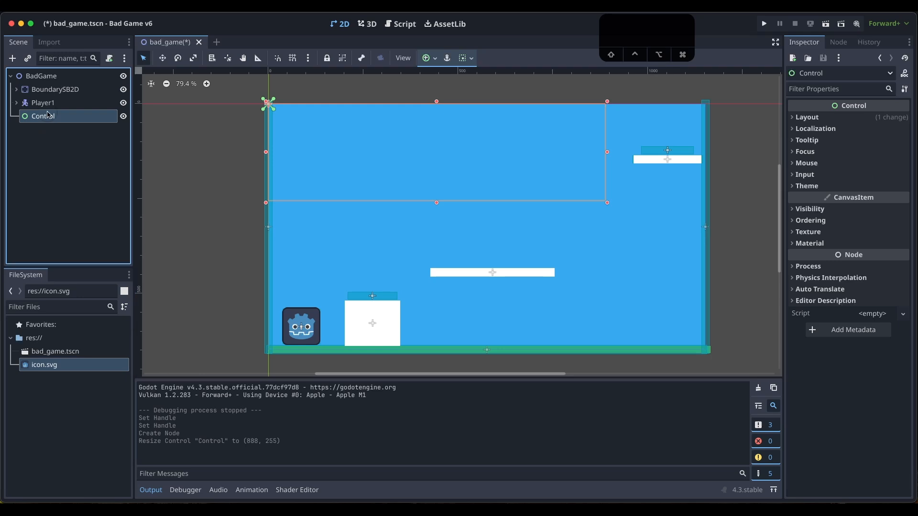
pyautogui.moveTo(373, 168); pyautogui.dragTo(419, 181)
pyautogui.moveTo(655, 214); pyautogui.dragTo(567, 196)
pyautogui.press('super+z')
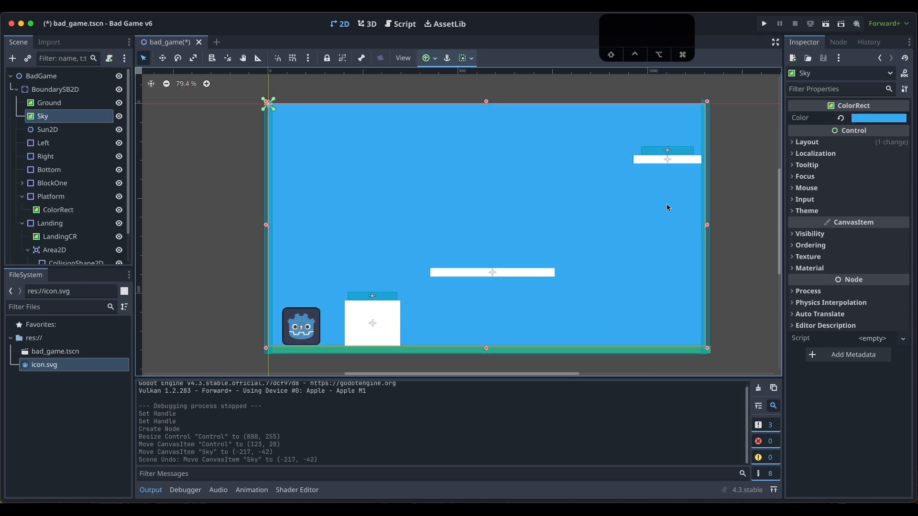
# - Resize the Control node to about (567, 201) and move it to about (296, 67), in the upper middle of the sky
pyautogui.scroll(-3, 59, 216)
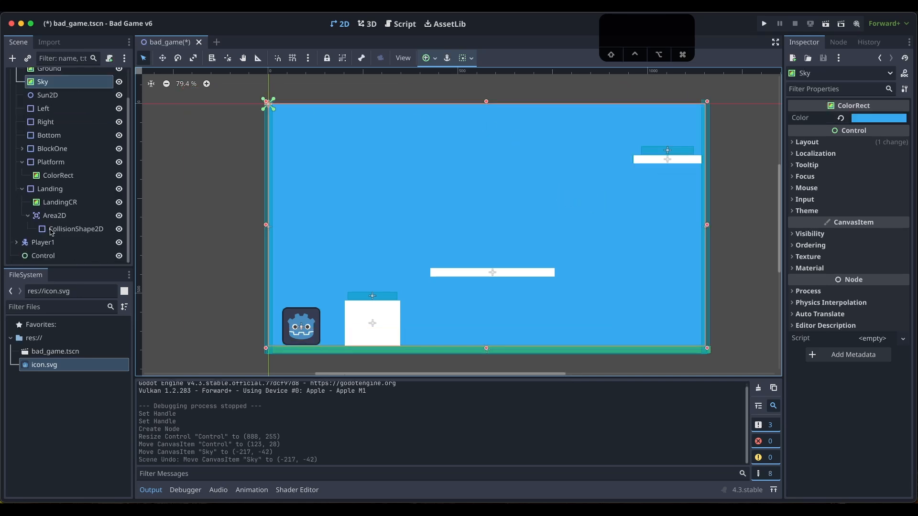
pyautogui.click(40, 257)
pyautogui.moveTo(654, 214); pyautogui.dragTo(532, 193)
pyautogui.moveTo(440, 164); pyautogui.dragTo(505, 178)
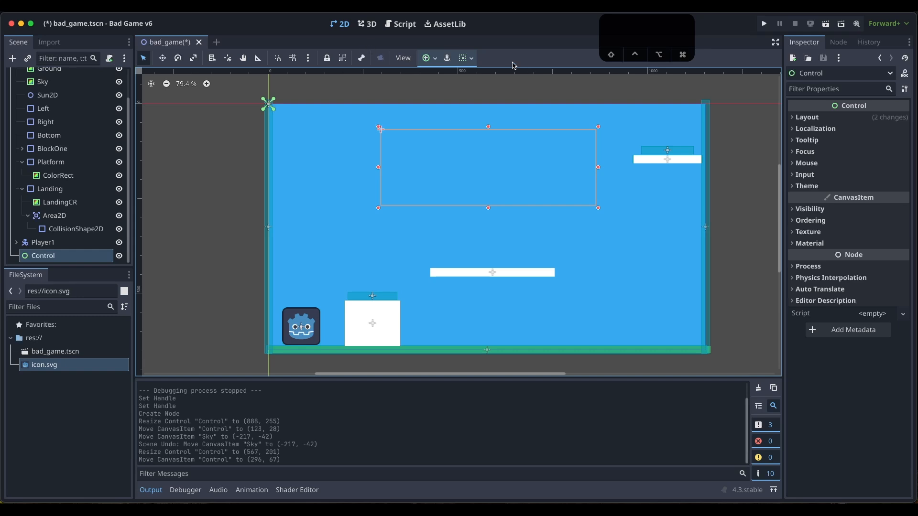
# - Set the Control node's horizontal alignment to centred
pyautogui.click(466, 58)
pyautogui.click(484, 91)
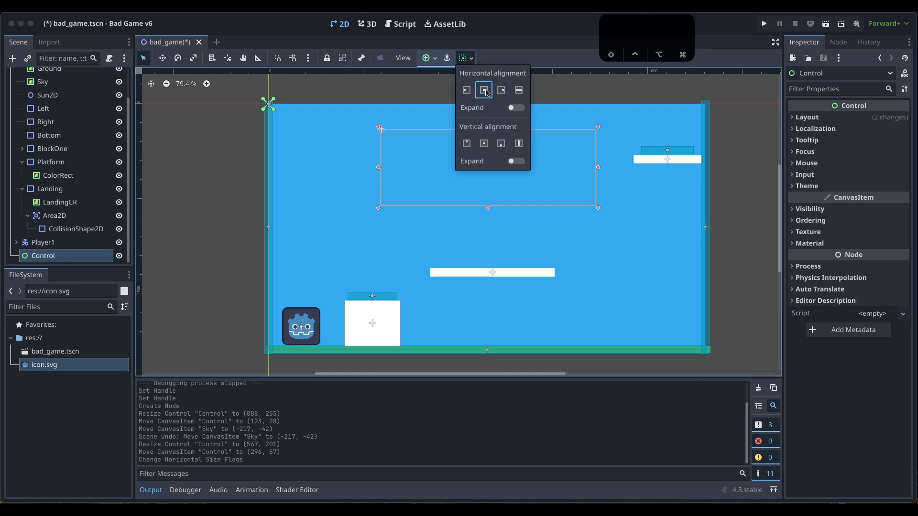
pyautogui.click(524, 42)
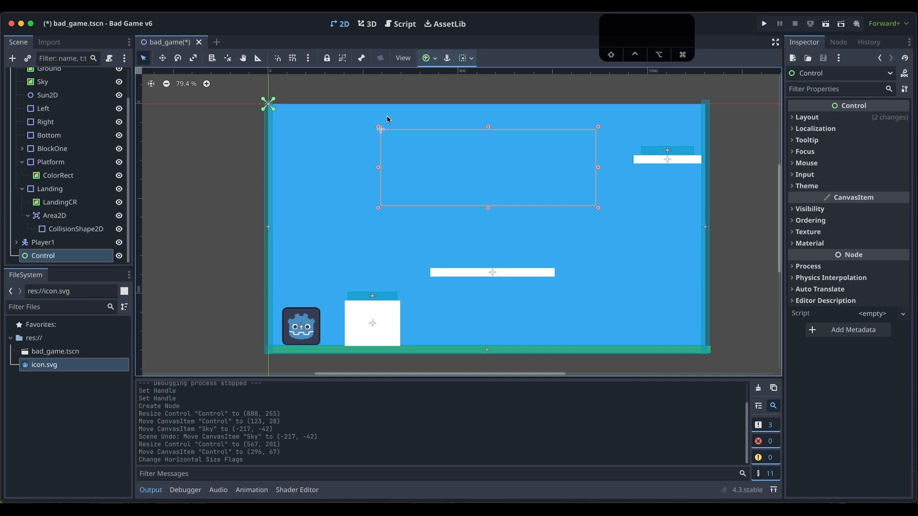
# - Add a Label node as a child of the Control node and duplicate it
pyautogui.click(55, 257)
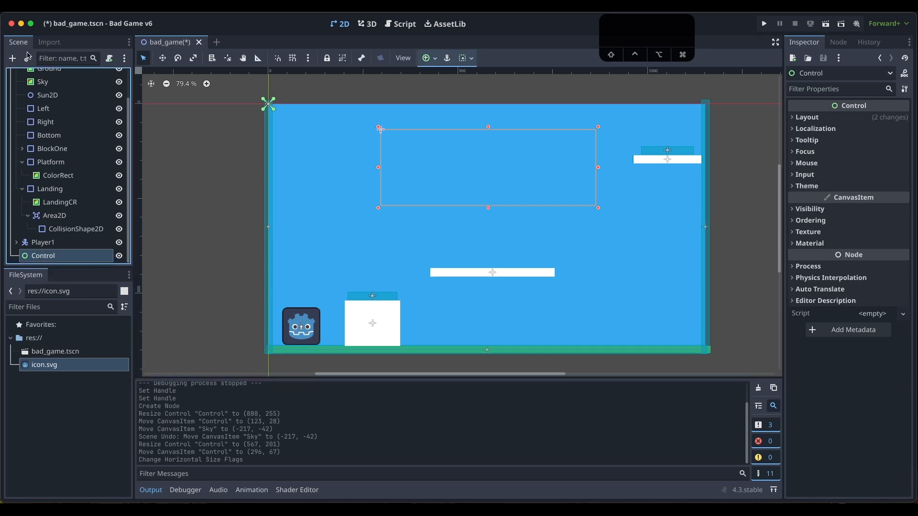
pyautogui.click(12, 58)
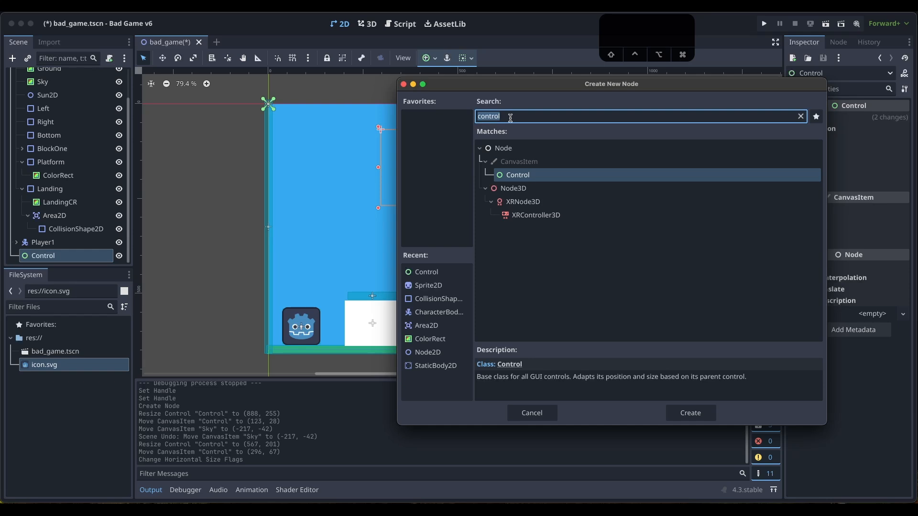
pyautogui.press('BackSpace')
pyautogui.write('label')
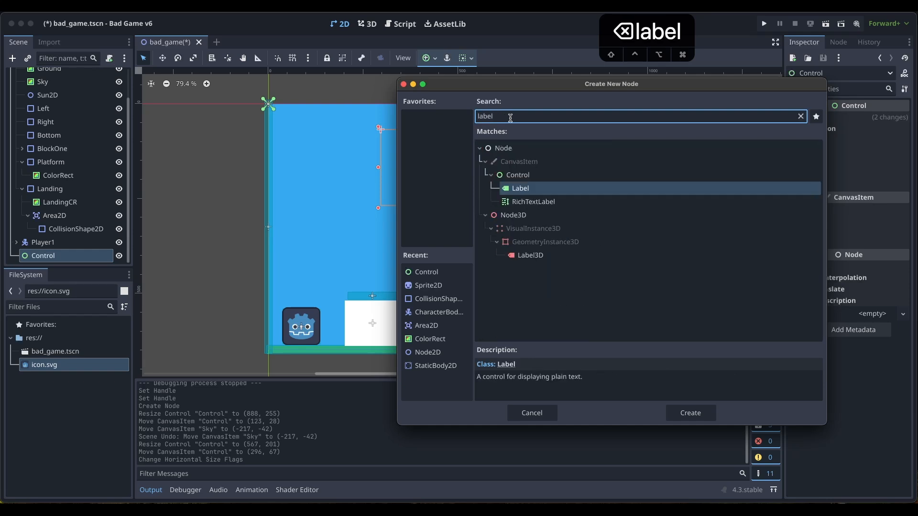
pyautogui.press('Return')
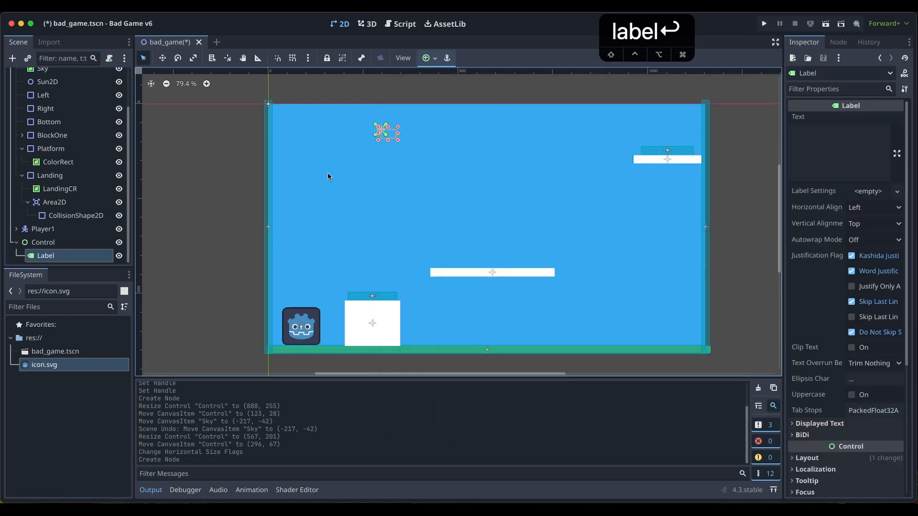
pyautogui.press('super+d')
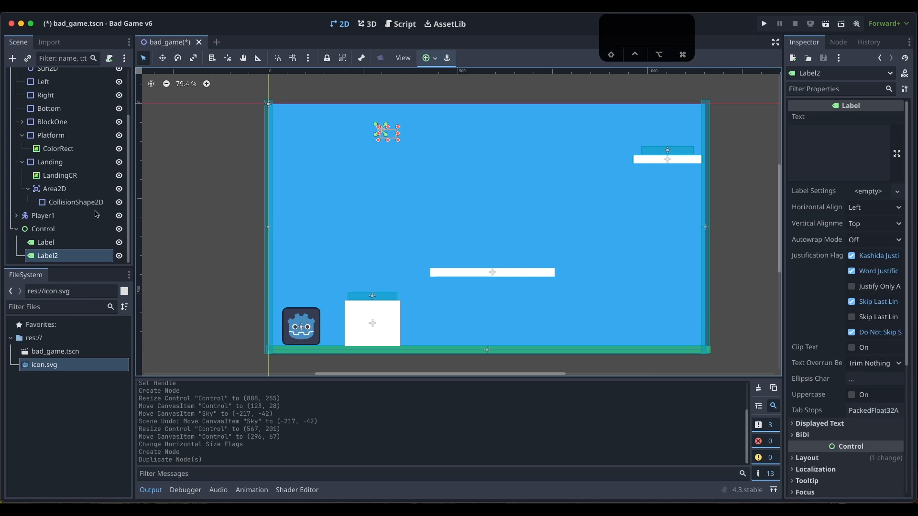
# - Add a Timer node and reparent it so it sits directly under the Control node
pyautogui.click(13, 58)
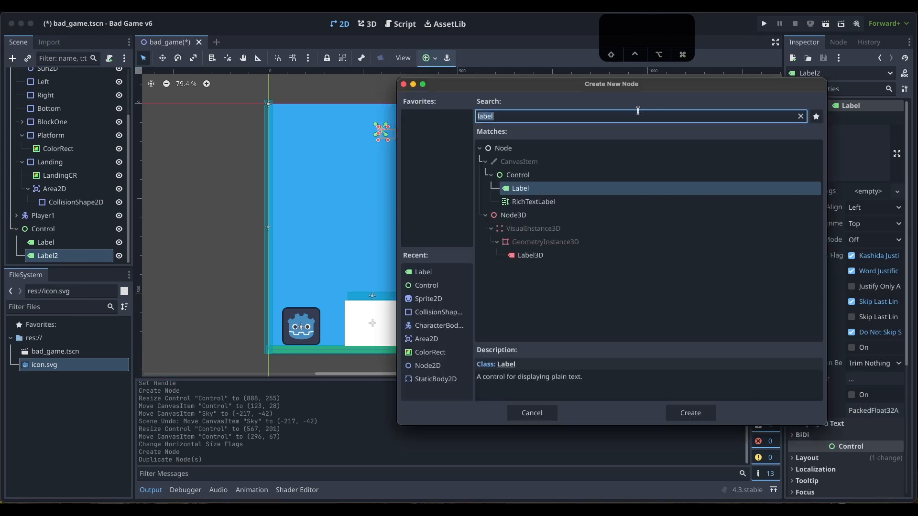
pyautogui.press('BackSpace')
pyautogui.write('T')
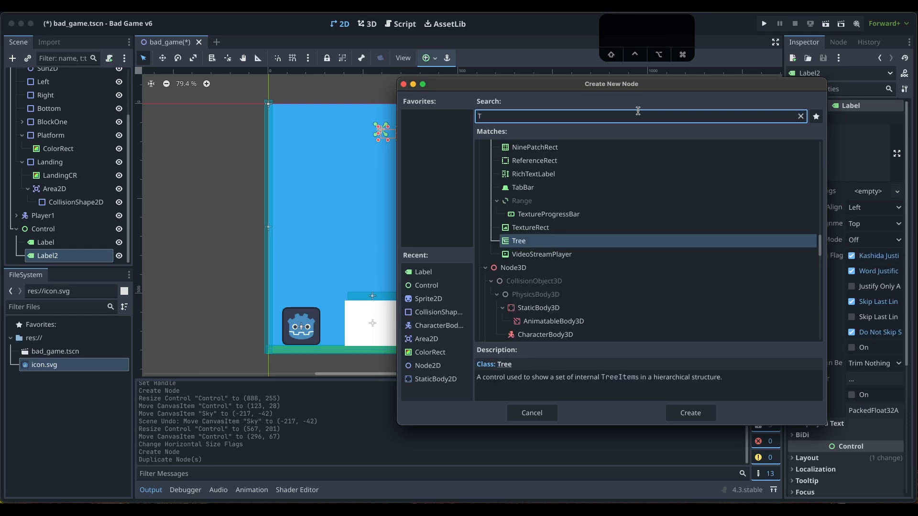
pyautogui.write('imer')
pyautogui.press('Return')
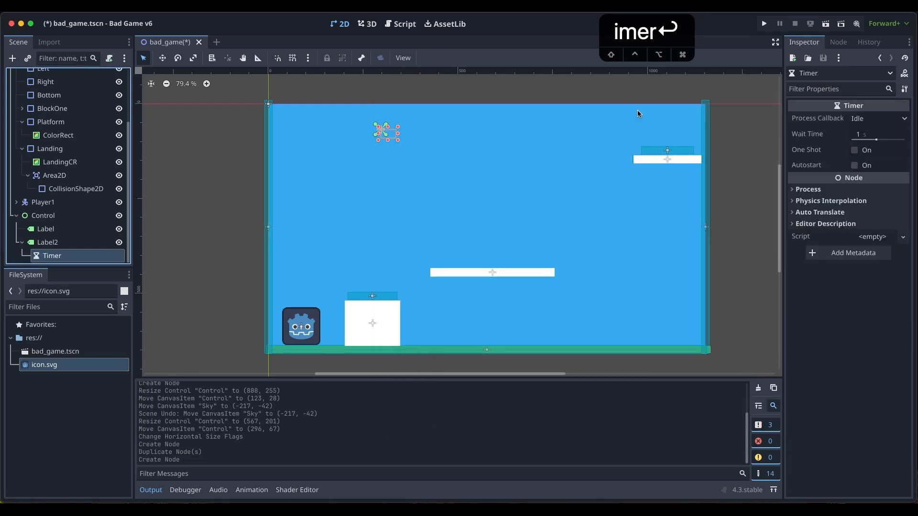
pyautogui.moveTo(56, 259); pyautogui.dragTo(57, 223)
pyautogui.doubleClick(53, 256)
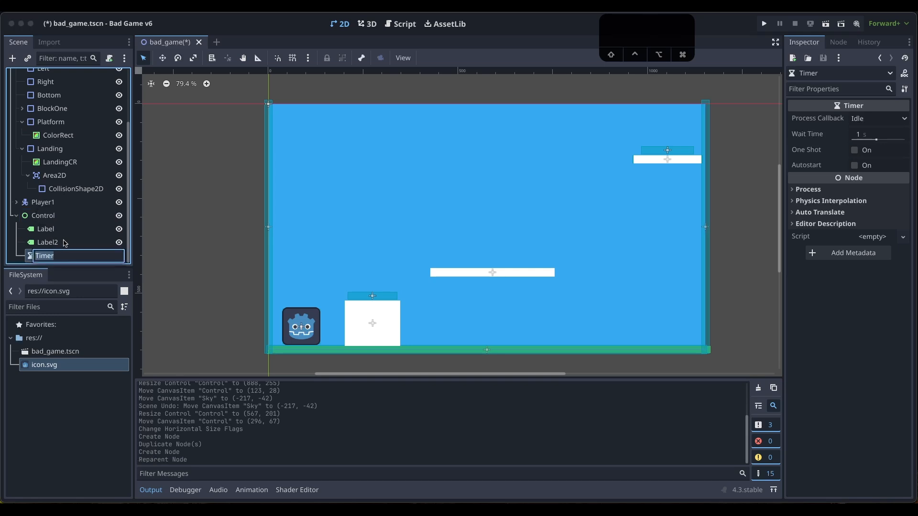
pyautogui.click(64, 244)
# - Anchor the first Label to the centre of the Control node and Label2 to its centre top
pyautogui.click(54, 219)
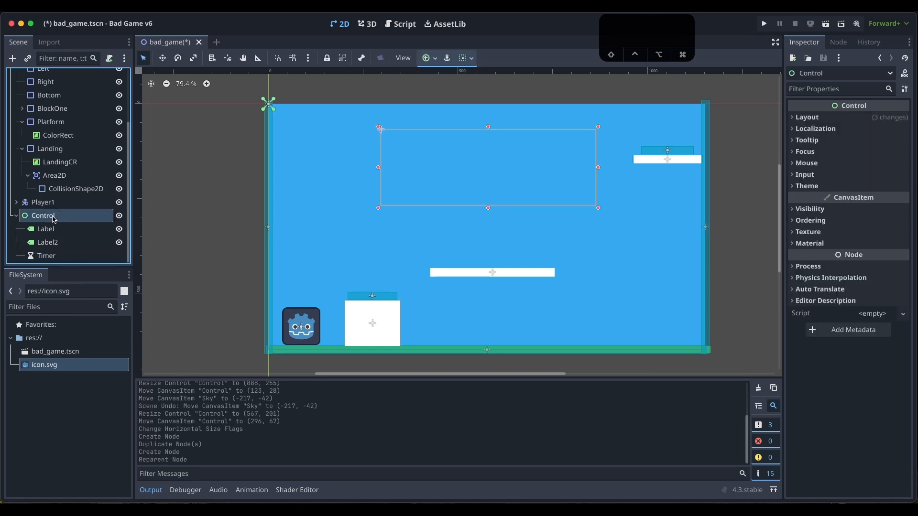
pyautogui.click(43, 233)
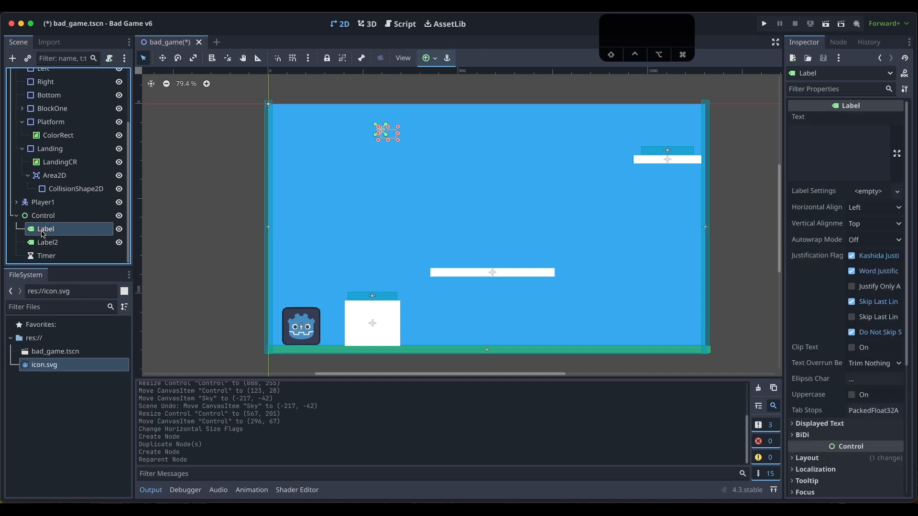
pyautogui.click(428, 57)
pyautogui.click(448, 107)
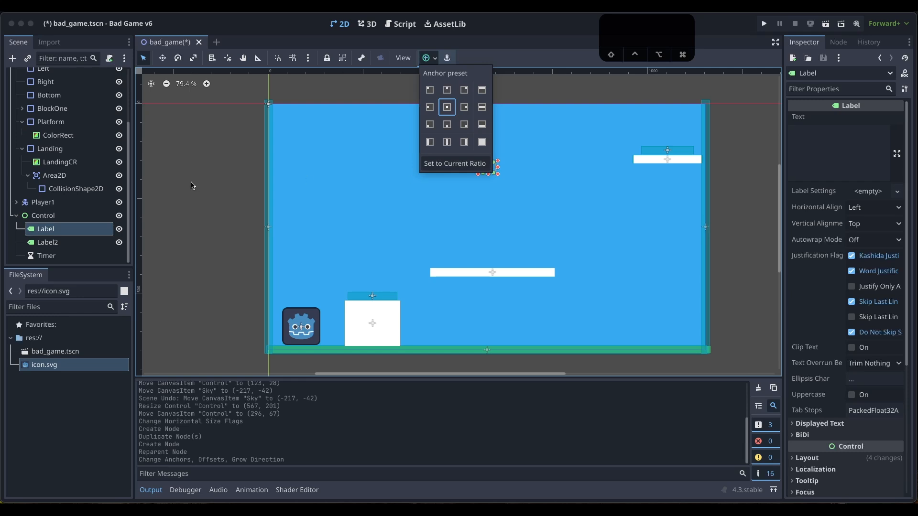
pyautogui.click(84, 229)
pyautogui.click(72, 243)
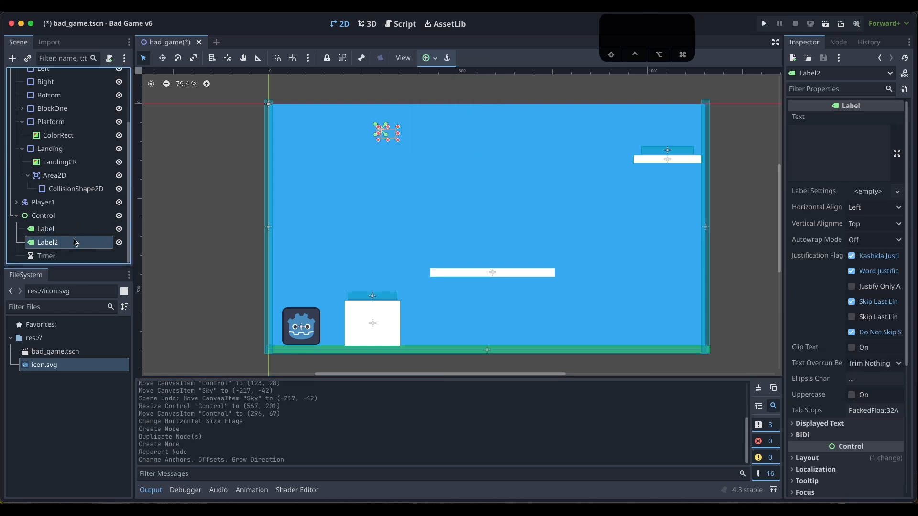
pyautogui.click(435, 58)
pyautogui.click(447, 90)
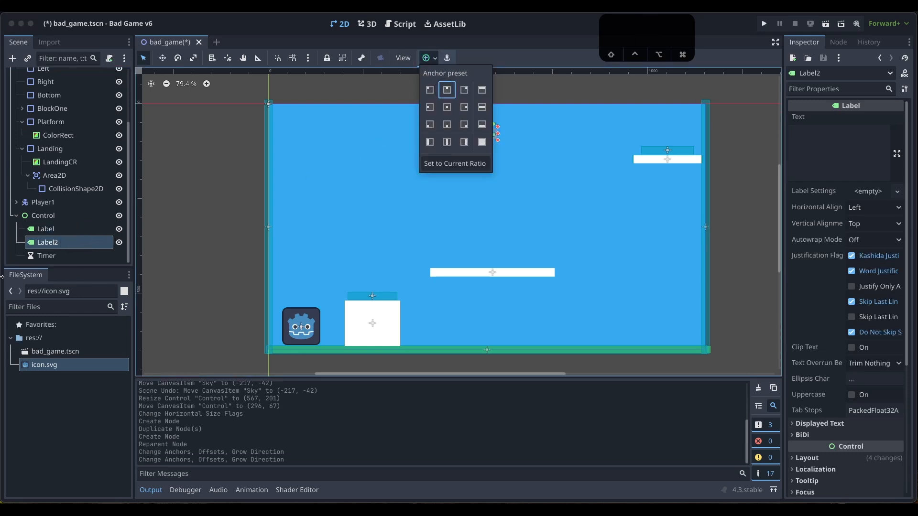
# - Set the Timer's wait time to 10 s and turn on One Shot
pyautogui.click(55, 258)
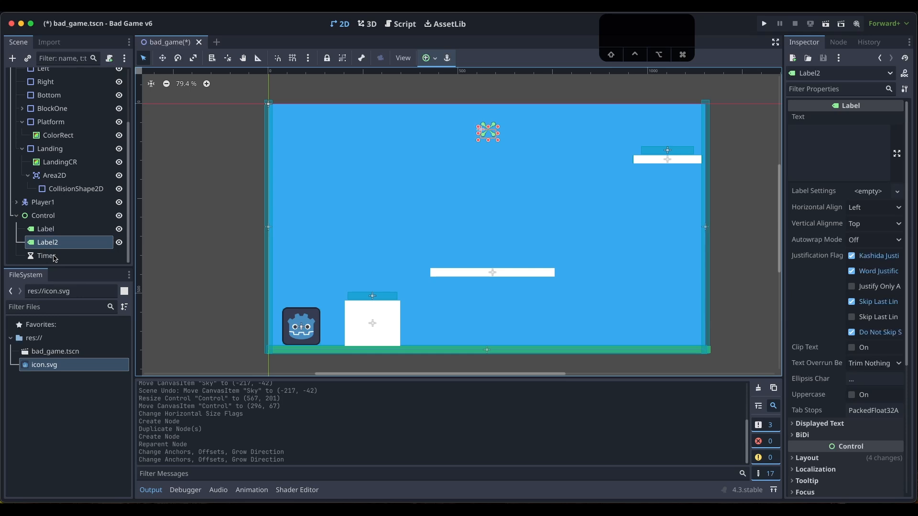
pyautogui.click(55, 257)
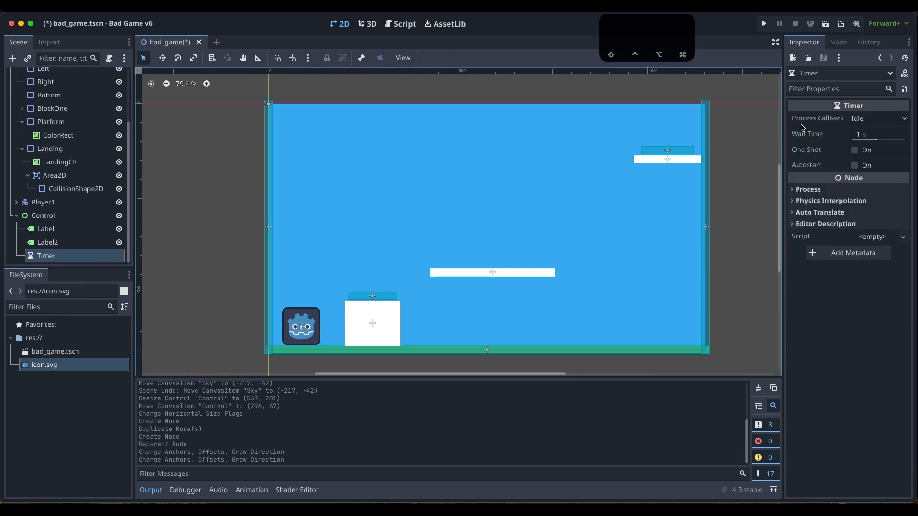
pyautogui.click(861, 136)
pyautogui.write('10s')
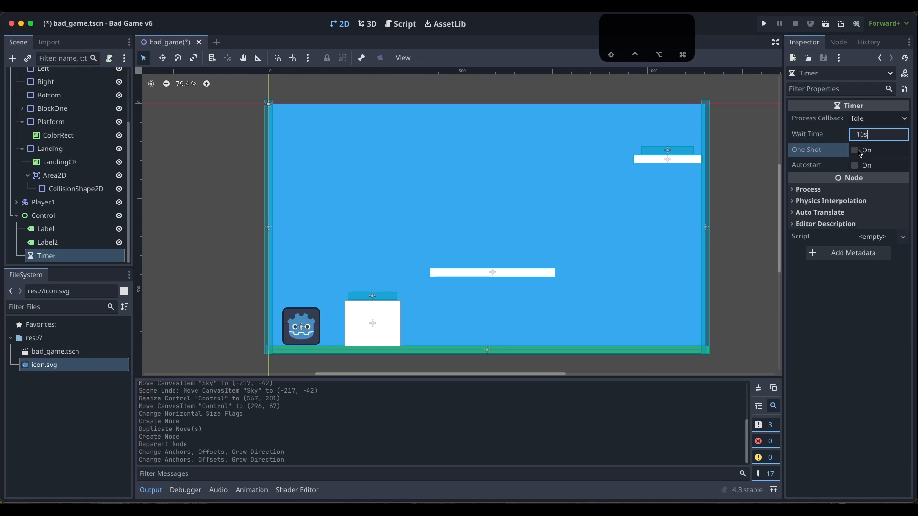
pyautogui.click(856, 150)
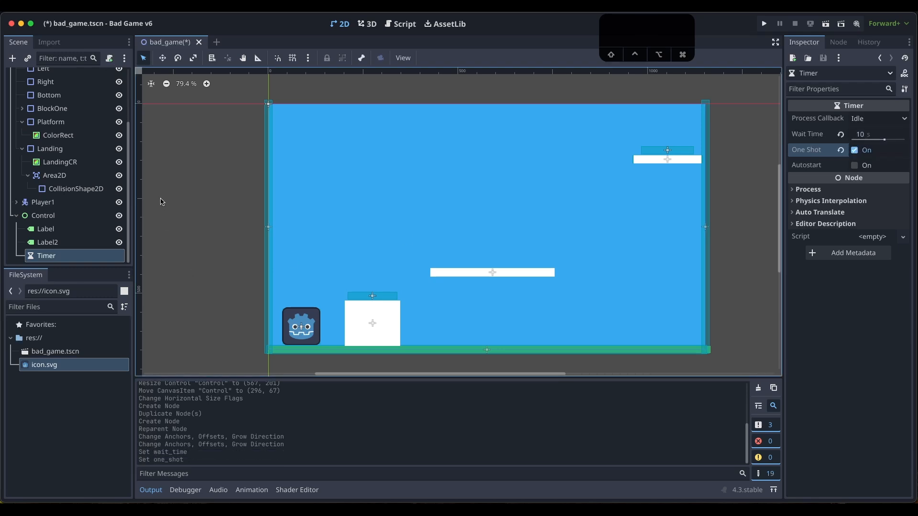
# - Resize the first Label symmetrically about its centre to about (559, 199), nearly filling the Control node's area
pyautogui.click(57, 230)
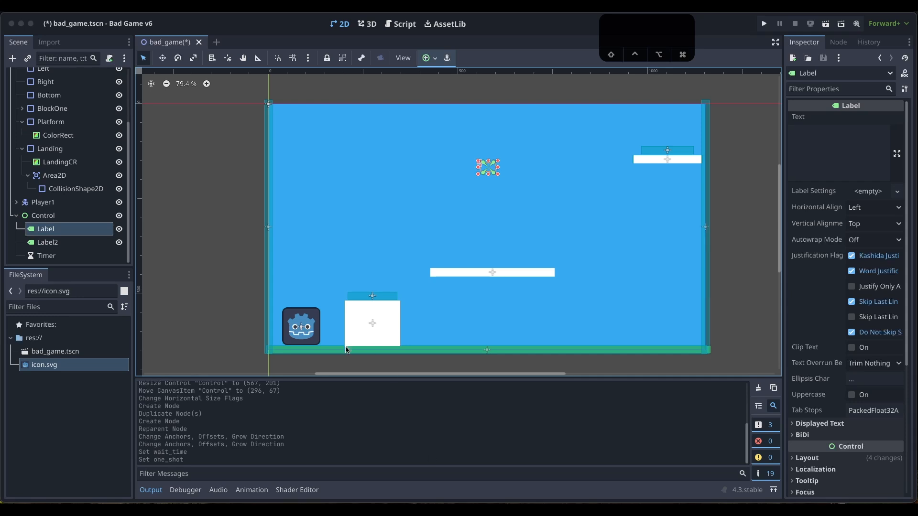
pyautogui.click(56, 230)
pyautogui.keyDown('alt'); pyautogui.moveTo(498, 175); pyautogui.dragTo(597, 208); pyautogui.keyUp('alt')
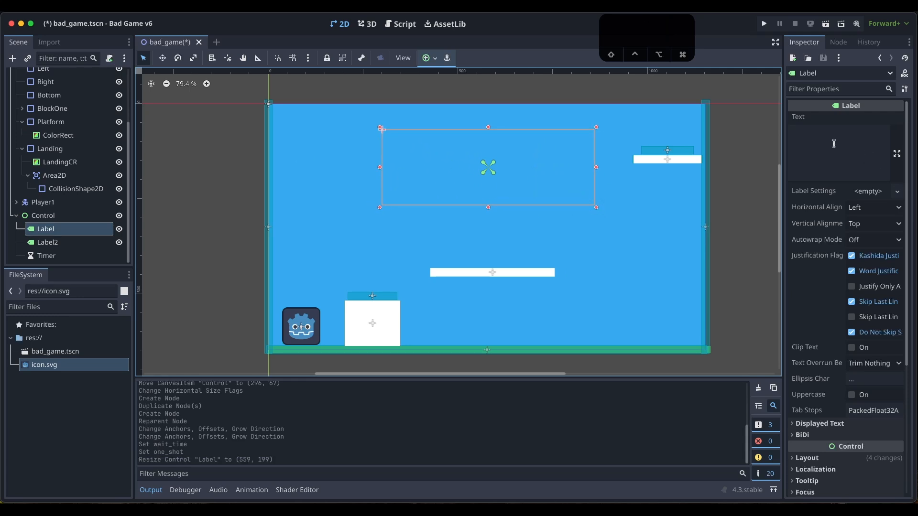
# - Rename the first Label to YouWin and set its text to "You Win!!"
pyautogui.doubleClick(53, 230)
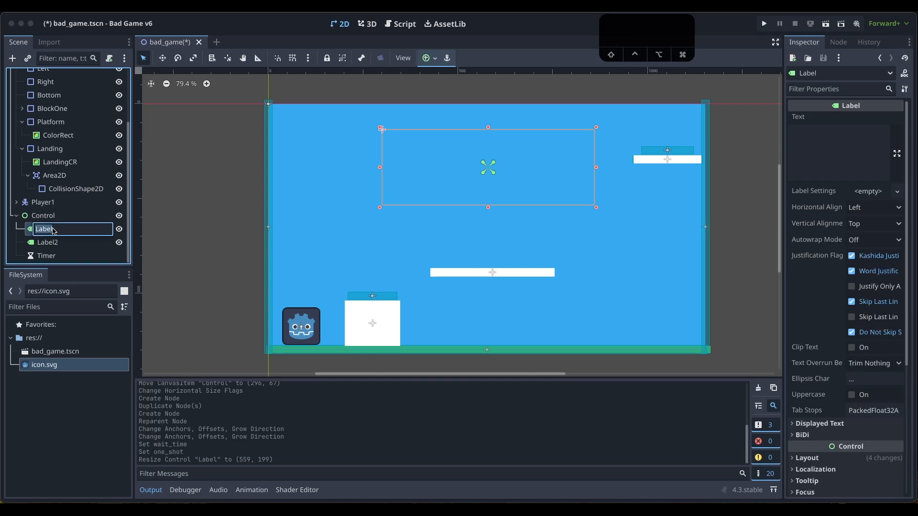
pyautogui.write('YouWin')
pyautogui.press('Return')
pyautogui.click(816, 150)
pyautogui.write('You Win!!')
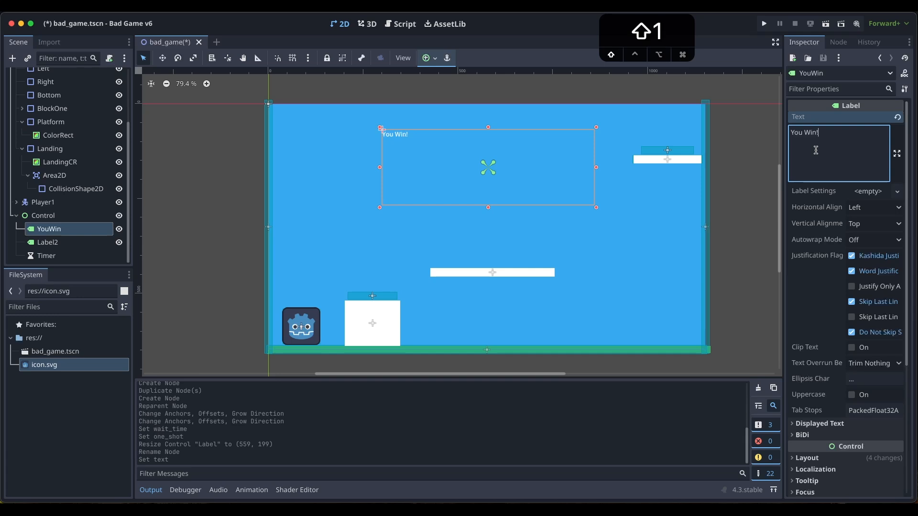
# - Centre the YouWin label's text both horizontally and vertically
pyautogui.click(900, 207)
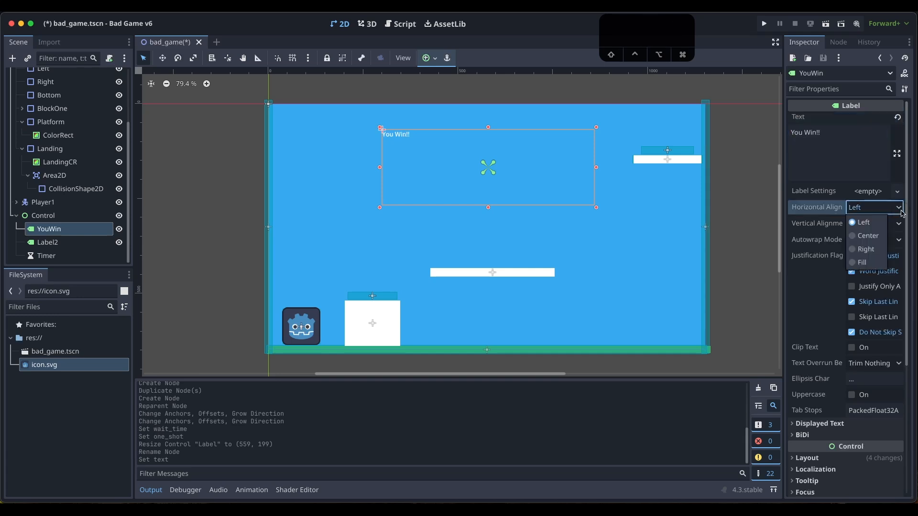
pyautogui.click(868, 236)
pyautogui.click(900, 225)
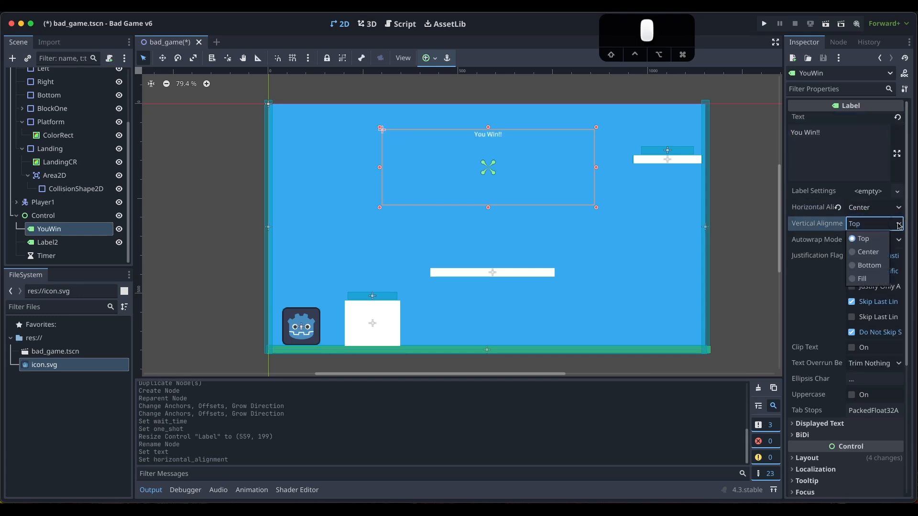
pyautogui.click(879, 254)
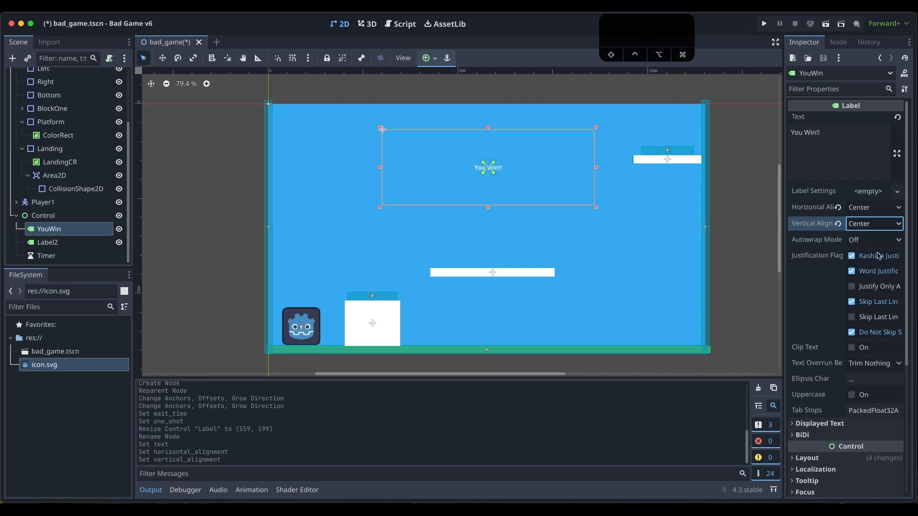
# - Override the YouWin label's font colour with a green of about 00bd00
pyautogui.scroll(-5, 884, 383)
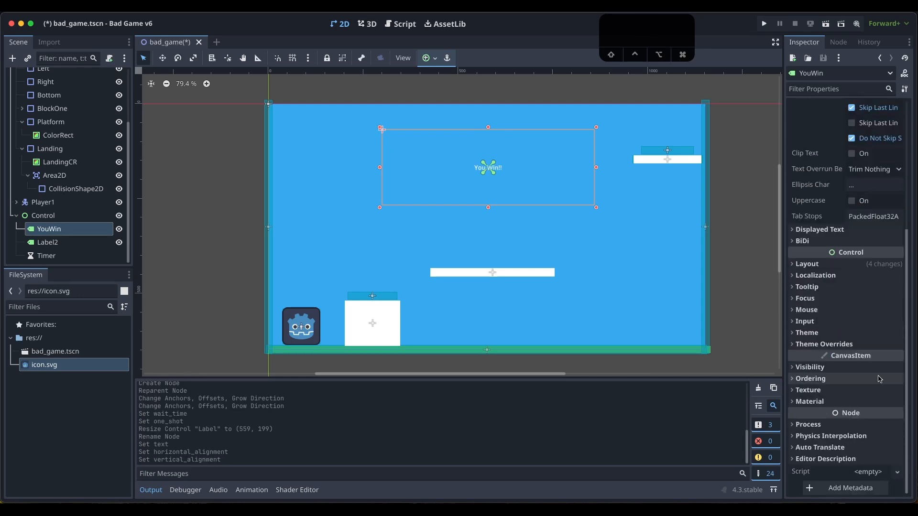
pyautogui.click(798, 347)
pyautogui.scroll(-2, 832, 378)
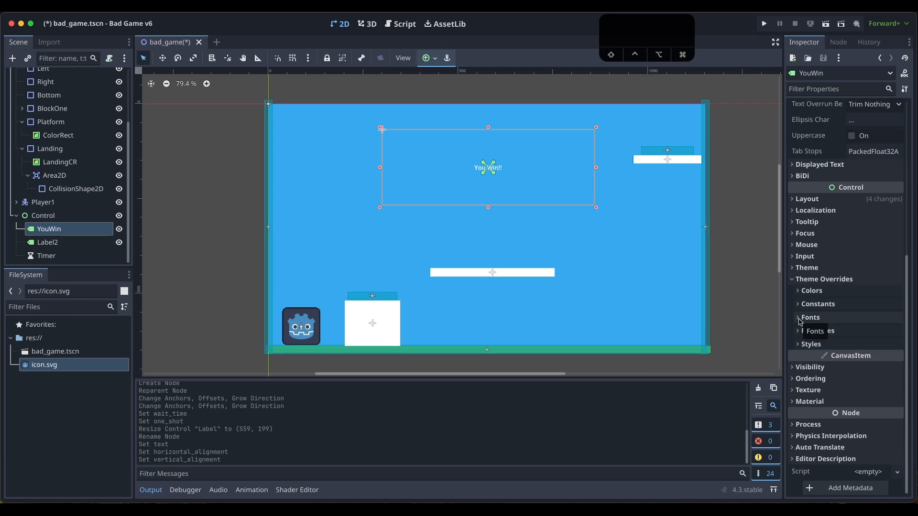
pyautogui.click(805, 291)
pyautogui.click(807, 304)
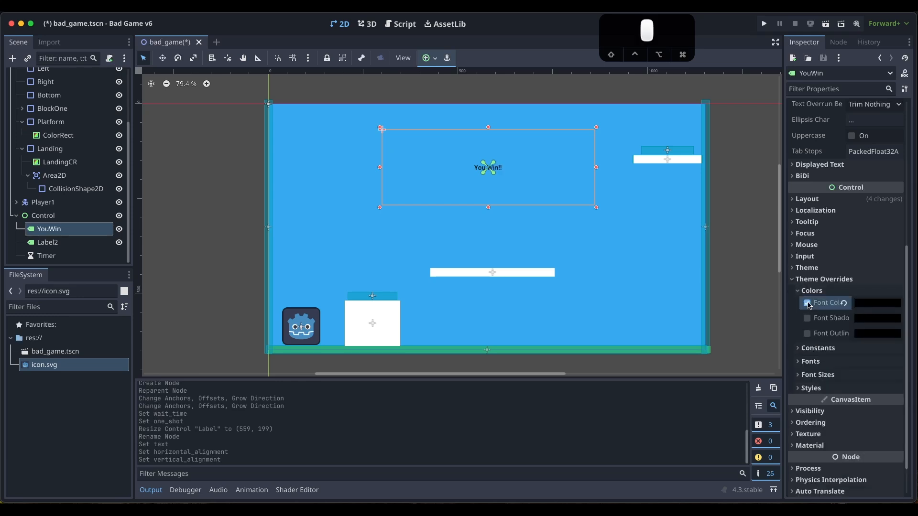
pyautogui.click(871, 306)
pyautogui.moveTo(874, 206); pyautogui.dragTo(885, 205)
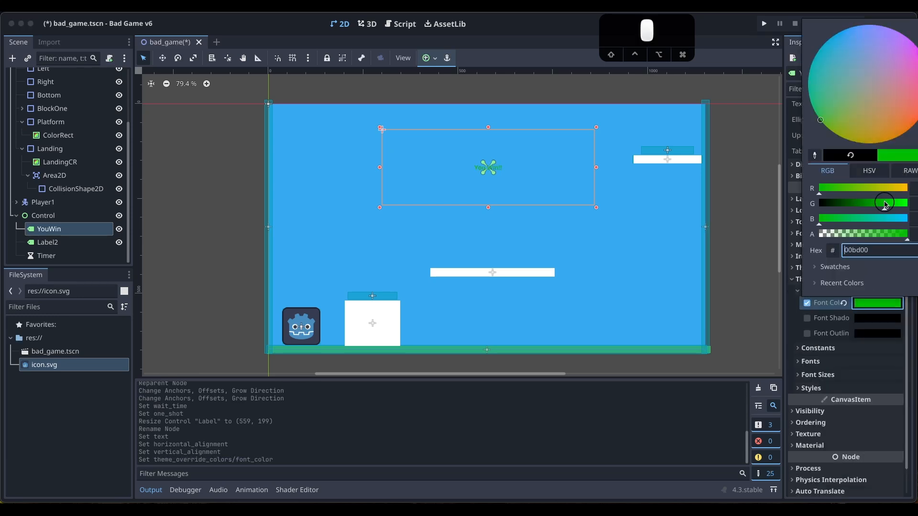
pyautogui.click(805, 336)
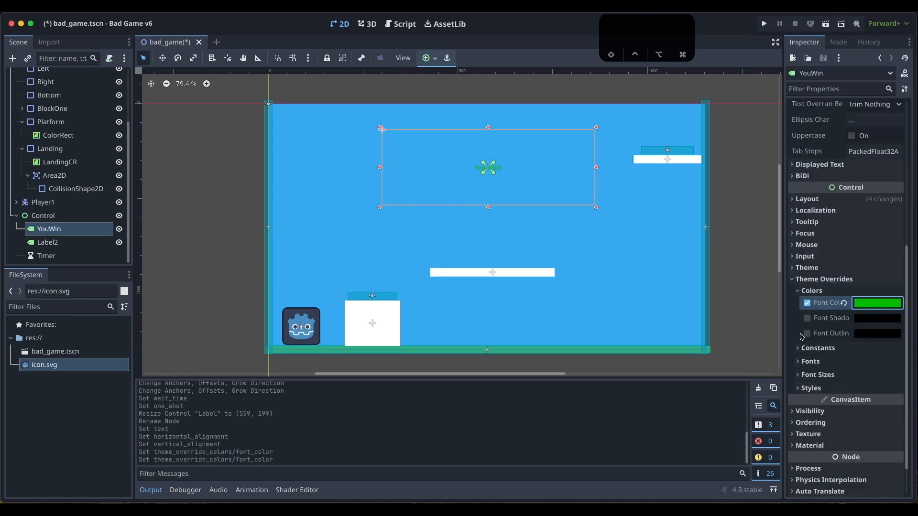
# - Override the YouWin label's font size with 80 px
pyautogui.click(800, 362)
pyautogui.click(801, 363)
pyautogui.click(802, 376)
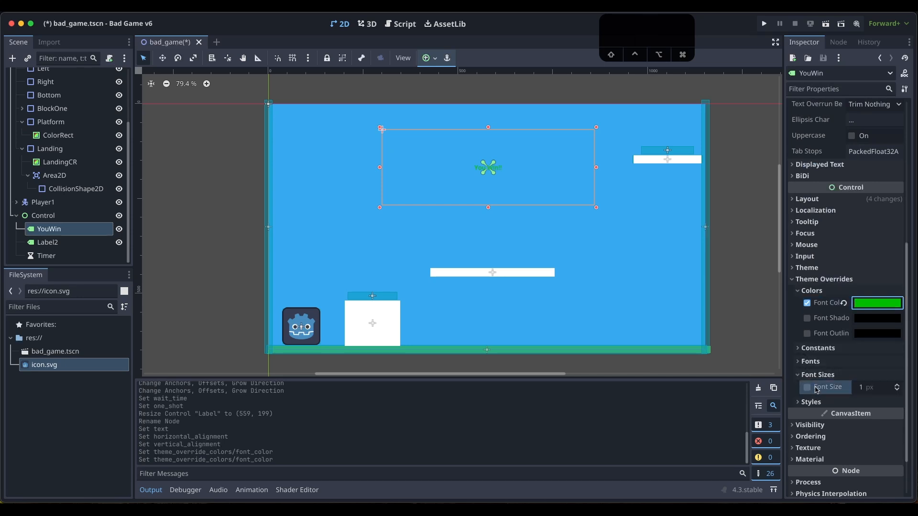
pyautogui.click(808, 387)
pyautogui.click(863, 387)
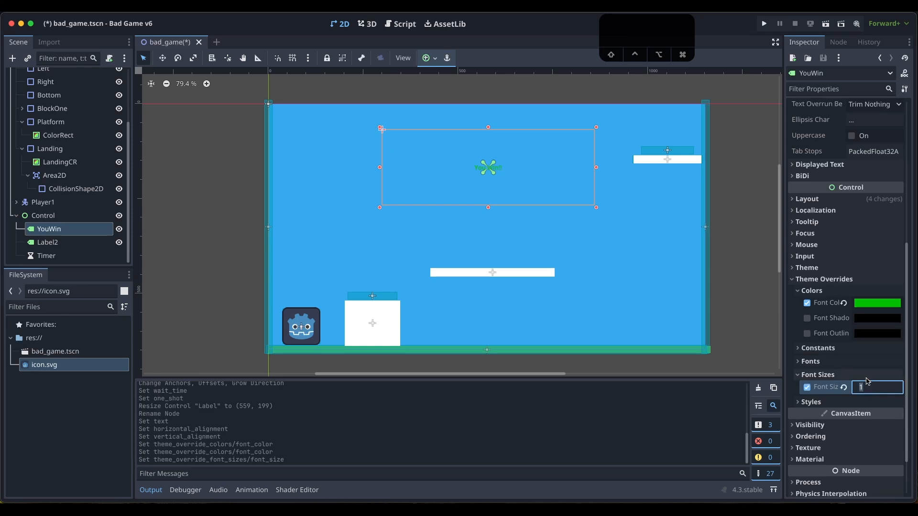
pyautogui.write('80')
pyautogui.press('Return')
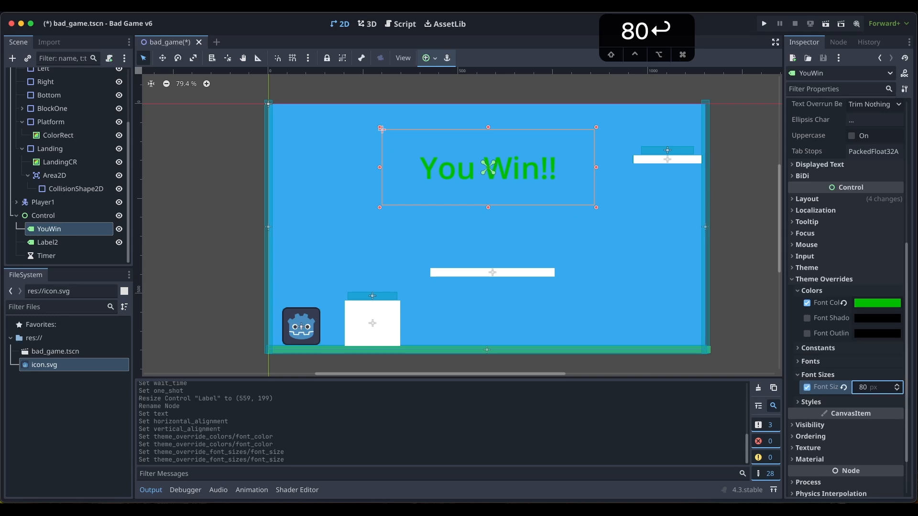
pyautogui.scroll(5, 868, 249)
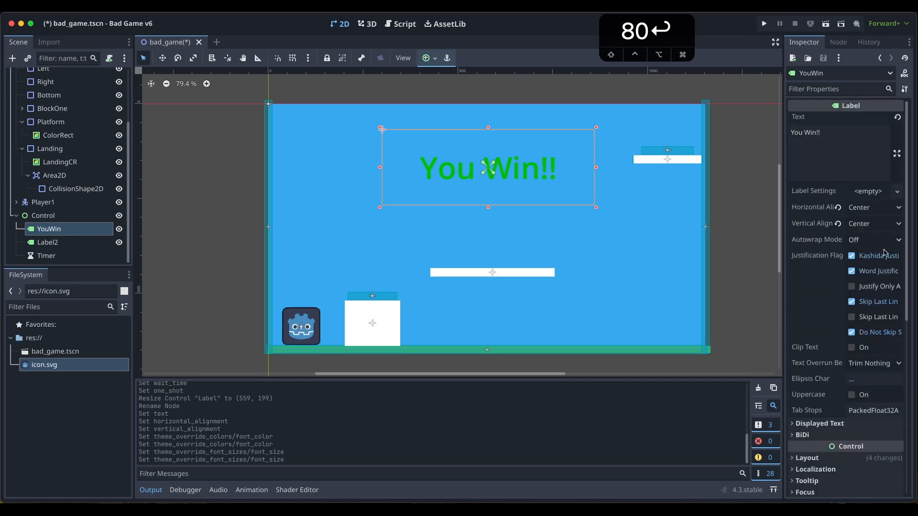
pyautogui.click(50, 232)
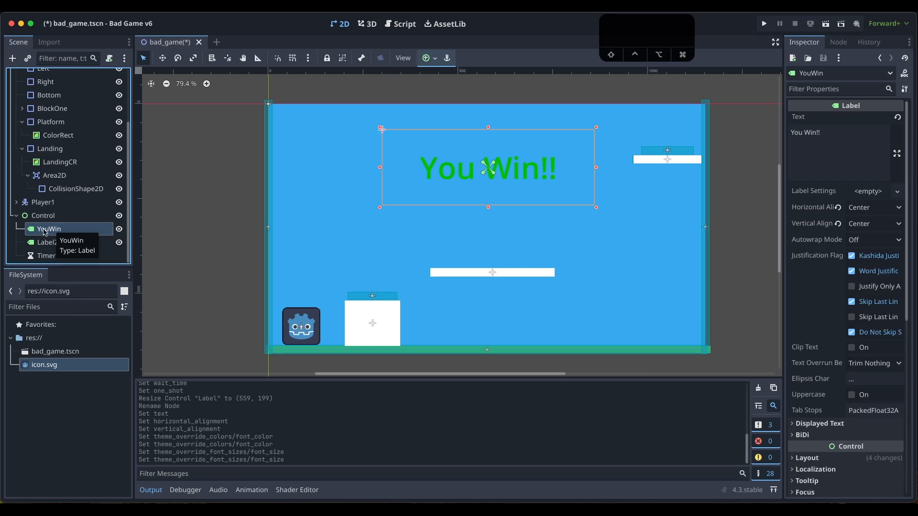
# - Duplicate the YouWin label and change the copy's text to "You Lose!!"
pyautogui.press('super+d')
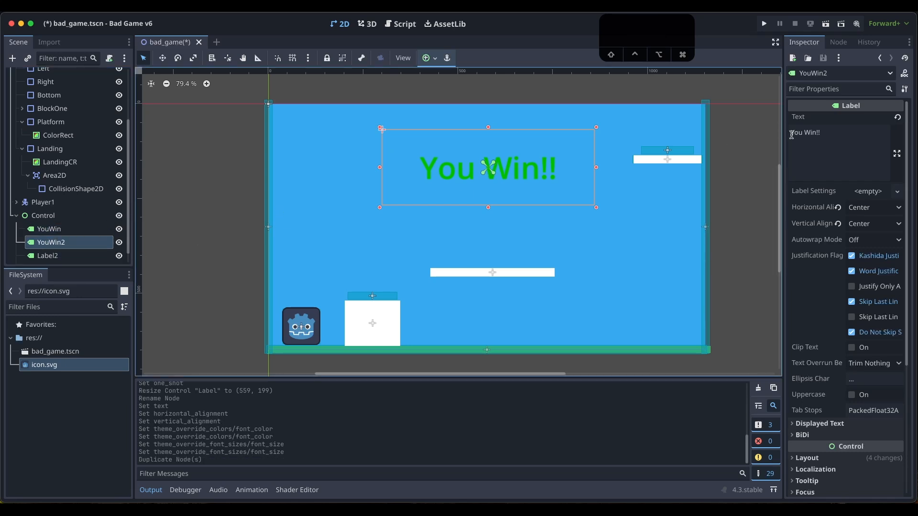
pyautogui.click(817, 133)
pyautogui.press('BackSpace')
pyautogui.press('BackSpace')
pyautogui.press('BackSpace')
pyautogui.write('Lose')
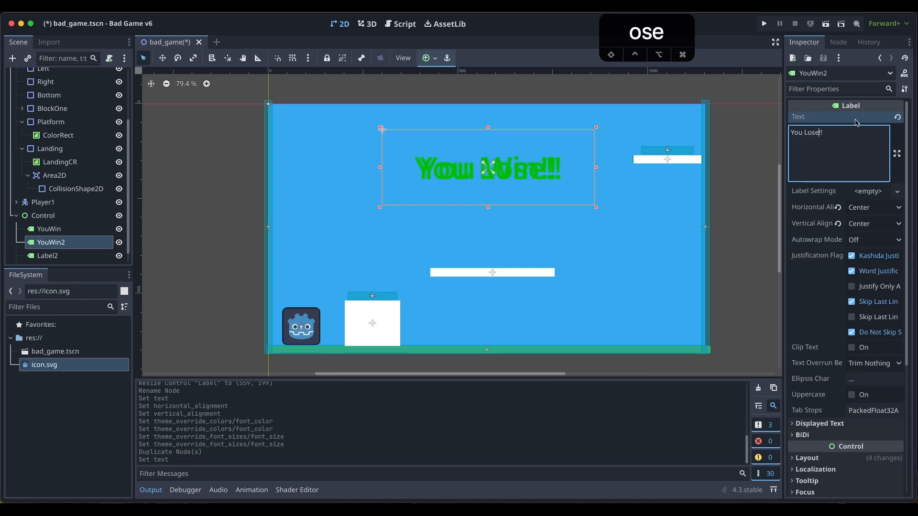
# - Change the font colour override of the "You Lose!!" label to a bright red
pyautogui.scroll(-5, 835, 358)
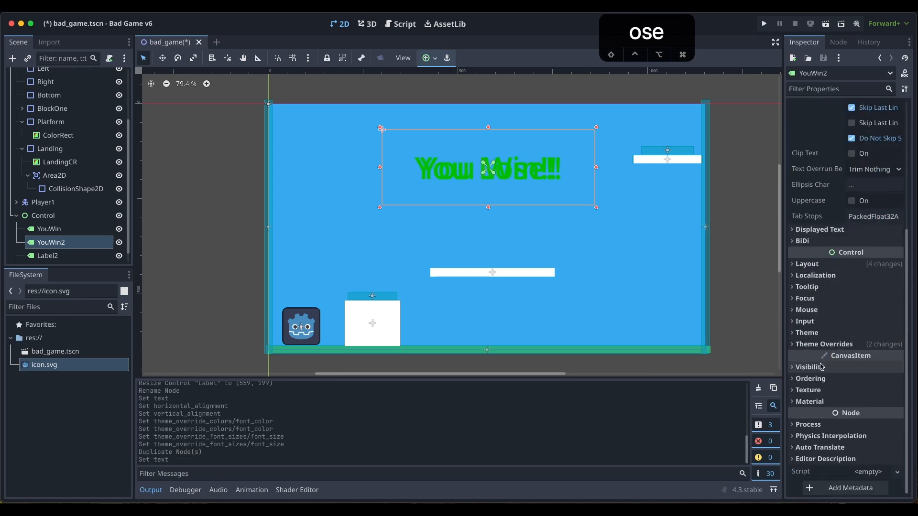
pyautogui.click(814, 345)
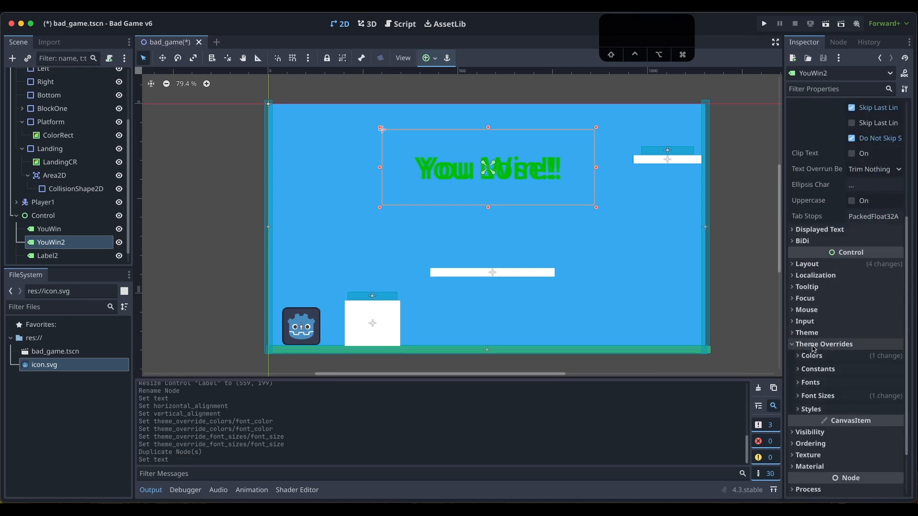
pyautogui.click(801, 397)
pyautogui.click(801, 397)
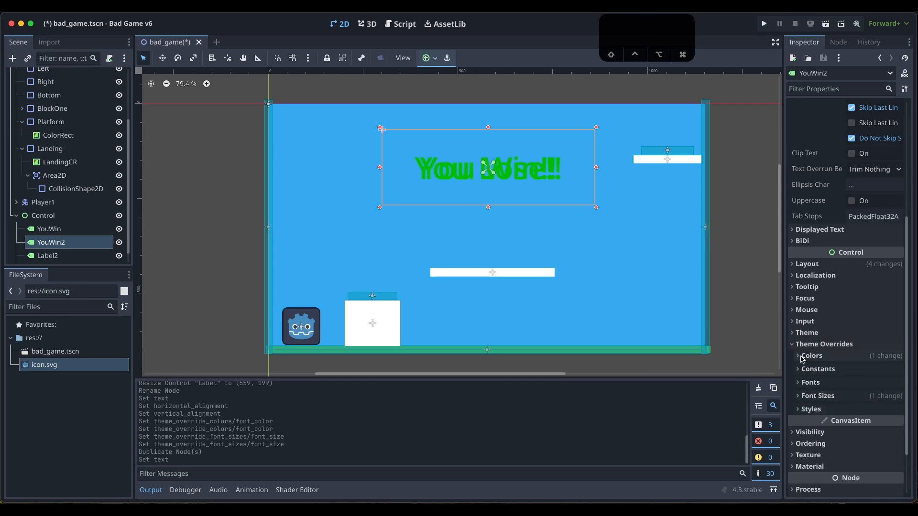
pyautogui.click(802, 357)
pyautogui.click(878, 369)
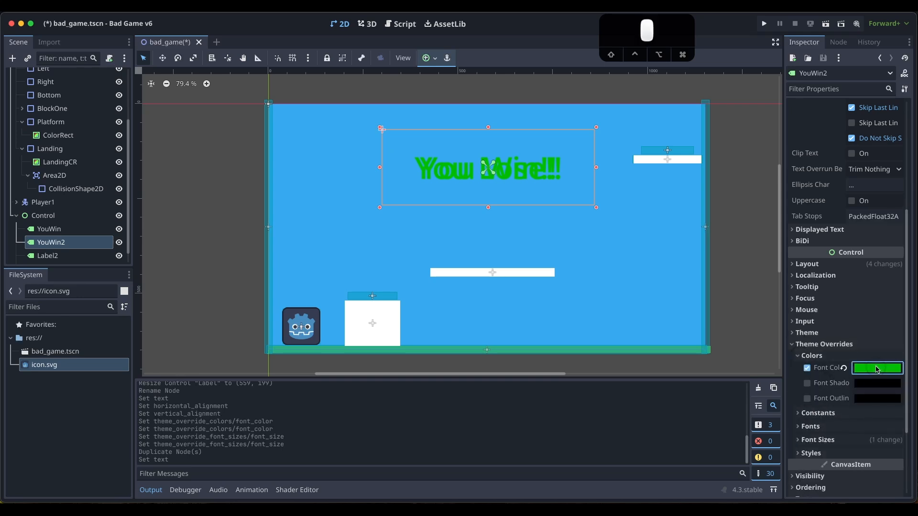
pyautogui.moveTo(908, 145); pyautogui.dragTo(917, 162)
pyautogui.click(745, 239)
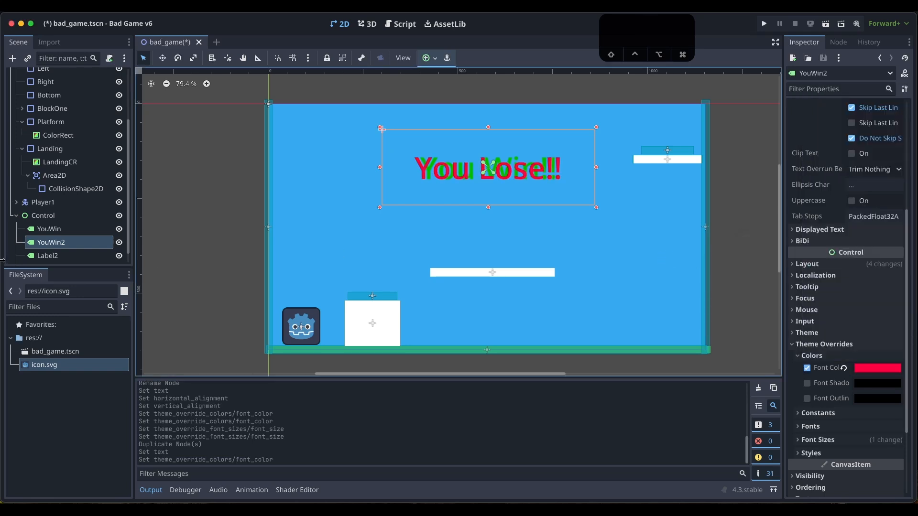
# - Hide the original YouWin label in the scene
pyautogui.click(49, 229)
pyautogui.click(119, 229)
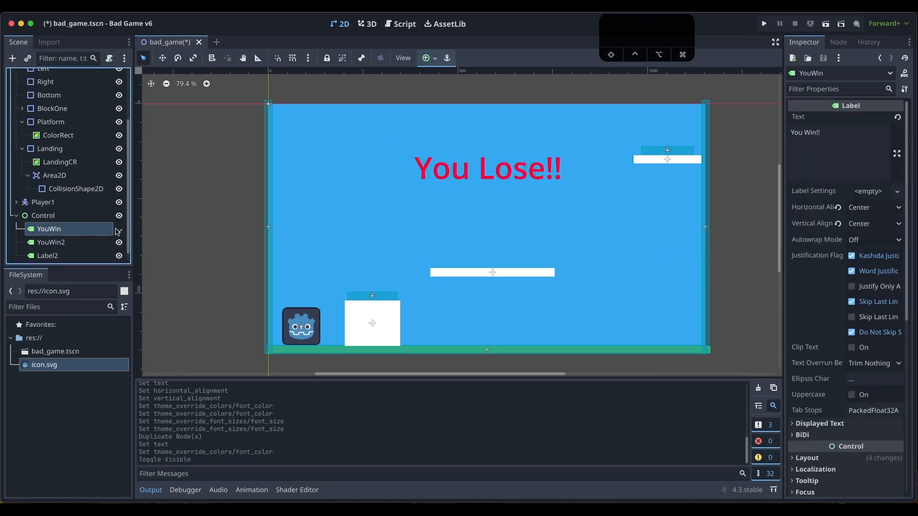